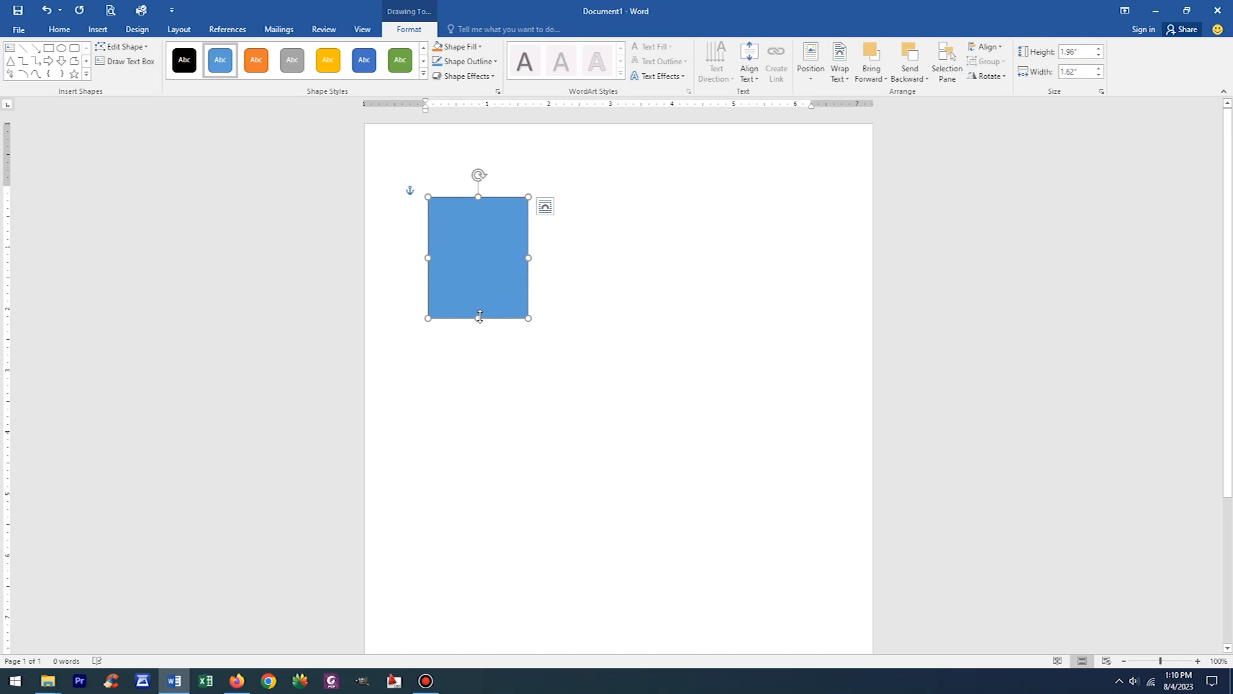
- Add the text "Ukuran Pas Foto 4 x 6" inside the blue rectangle, followed by a new line
{"action": "right_click", "coordinate": [492, 246]}
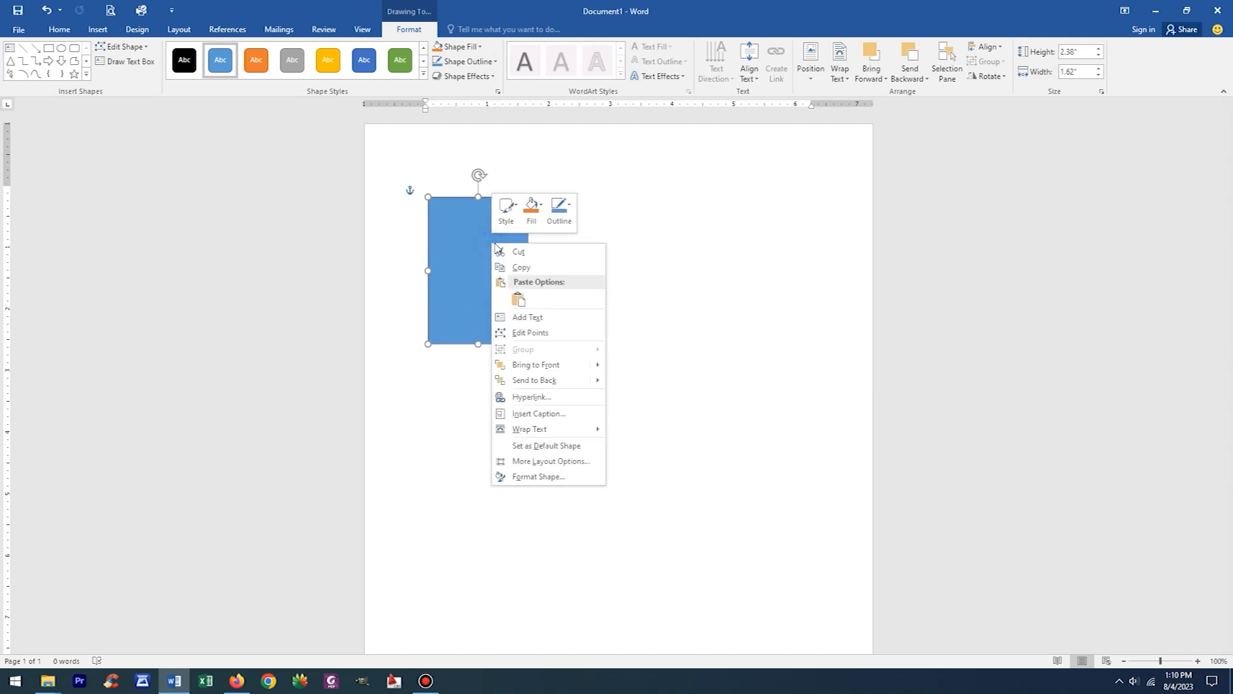
{"action": "left_click", "coordinate": [540, 318]}
{"action": "type", "text": "Uk"}
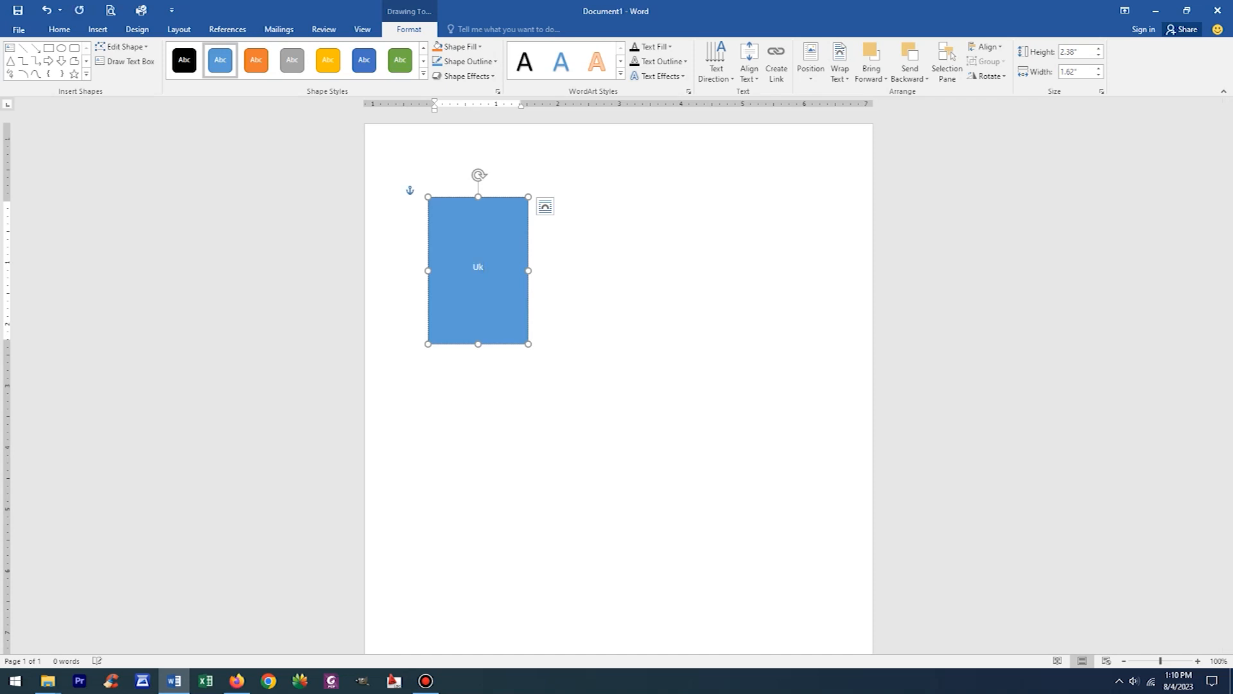
{"action": "type", "text": "uran Pas Foto 4 x 6"}
{"action": "key", "text": "Return"}
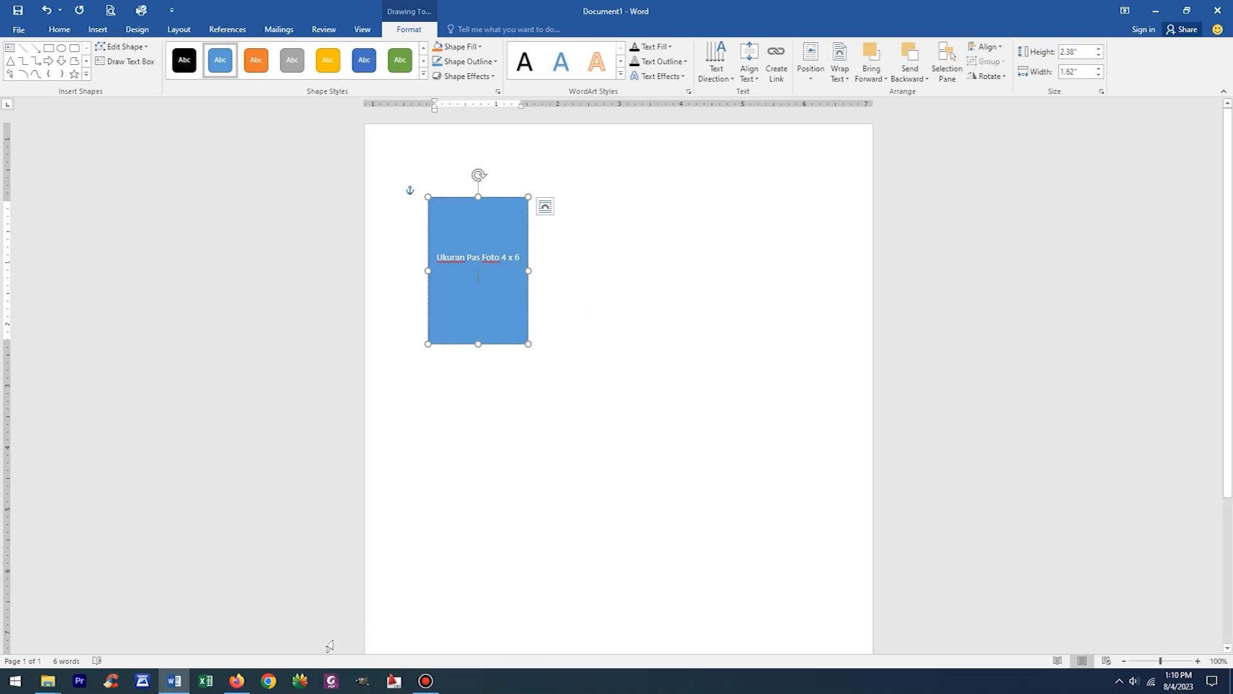
- Check the 4 x 6 photo size in the browser's search results and enter "38.1mm x 55.9mm" on the rectangle's second line
{"action": "left_click", "coordinate": [242, 682]}
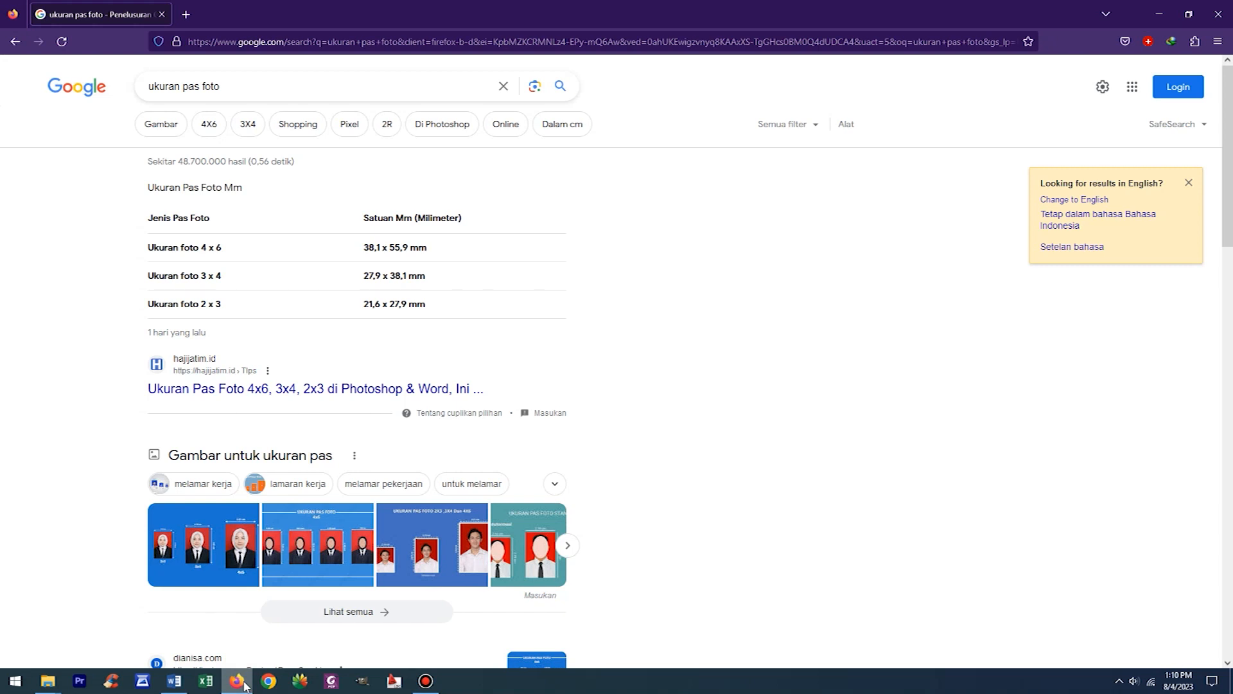
{"action": "left_click", "coordinate": [244, 683]}
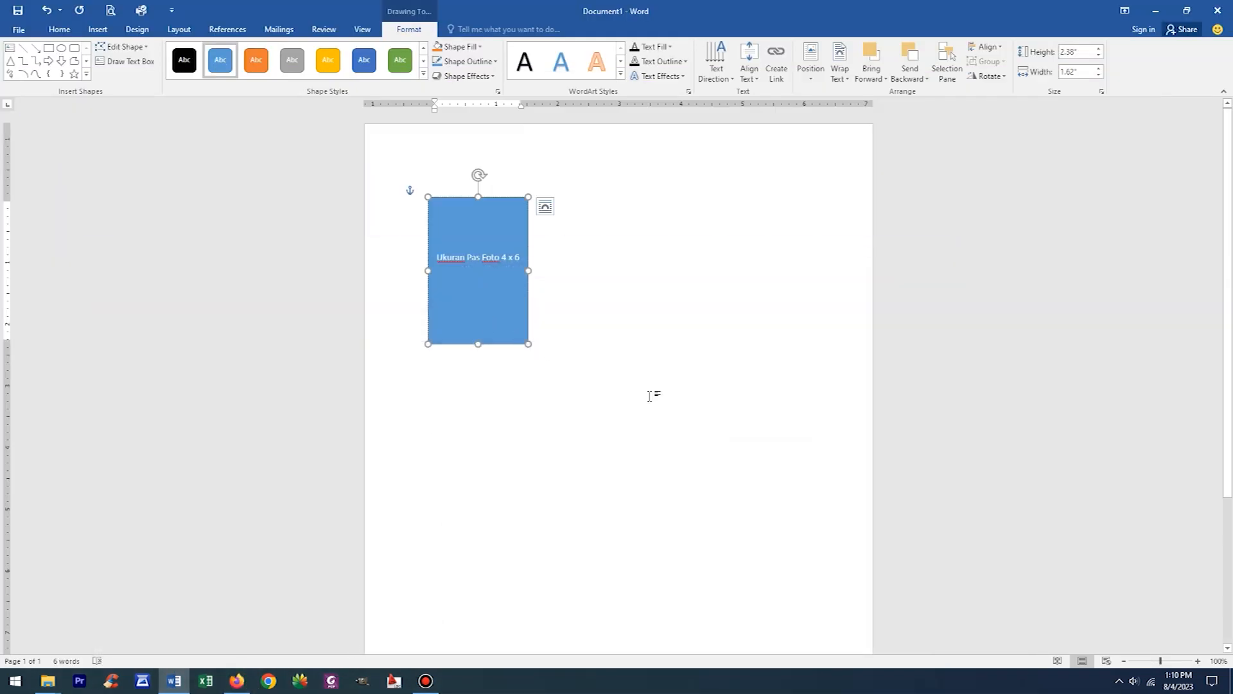
{"action": "type", "text": "38.1 x"}
{"action": "left_click", "coordinate": [237, 682]}
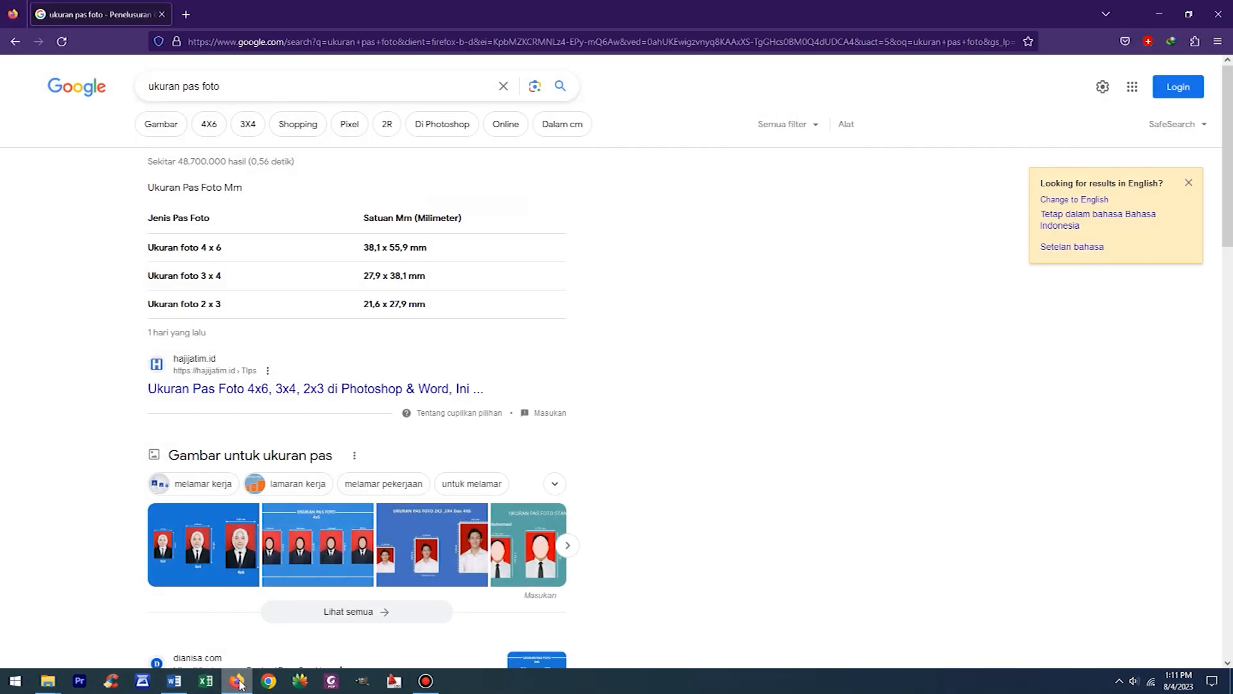
{"action": "left_click", "coordinate": [237, 682]}
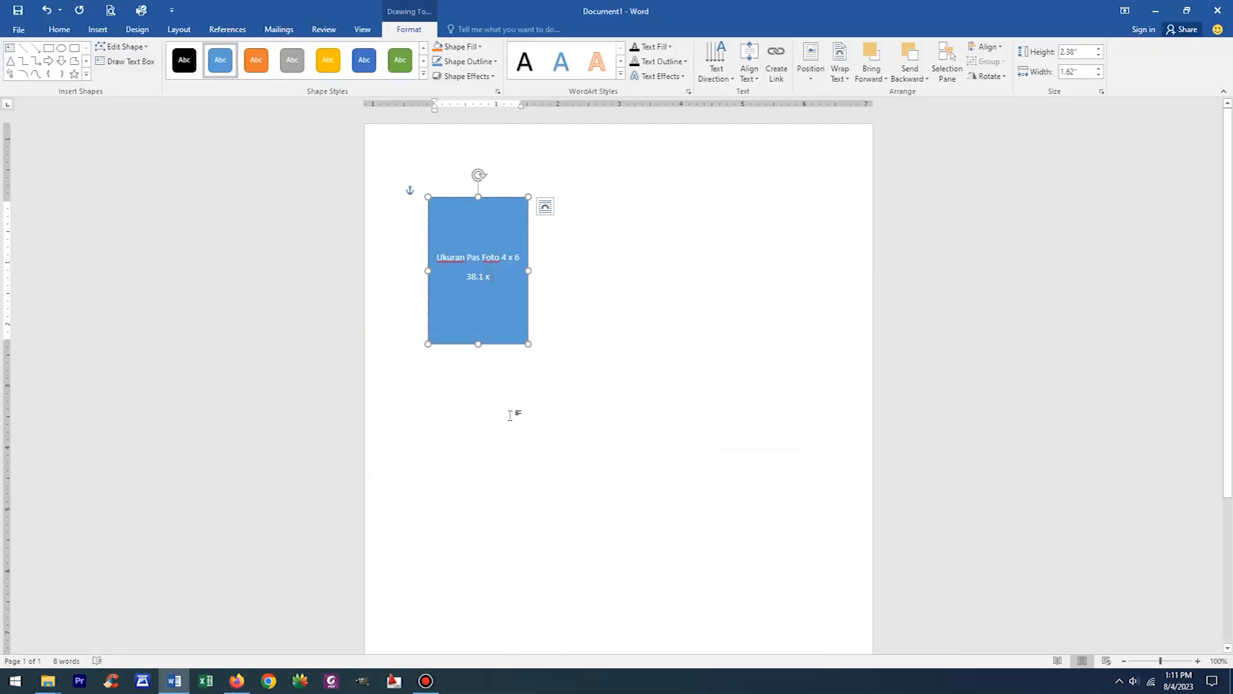
{"action": "type", "text": "55.9"}
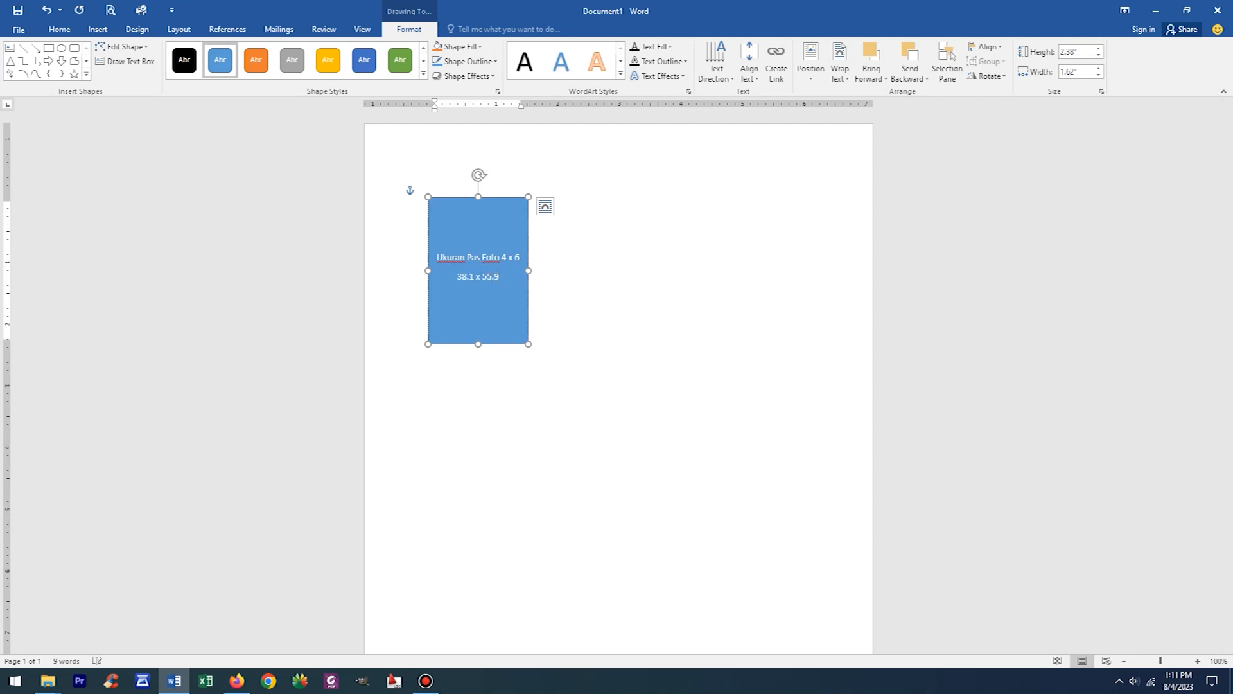
{"action": "type", "text": "mm"}
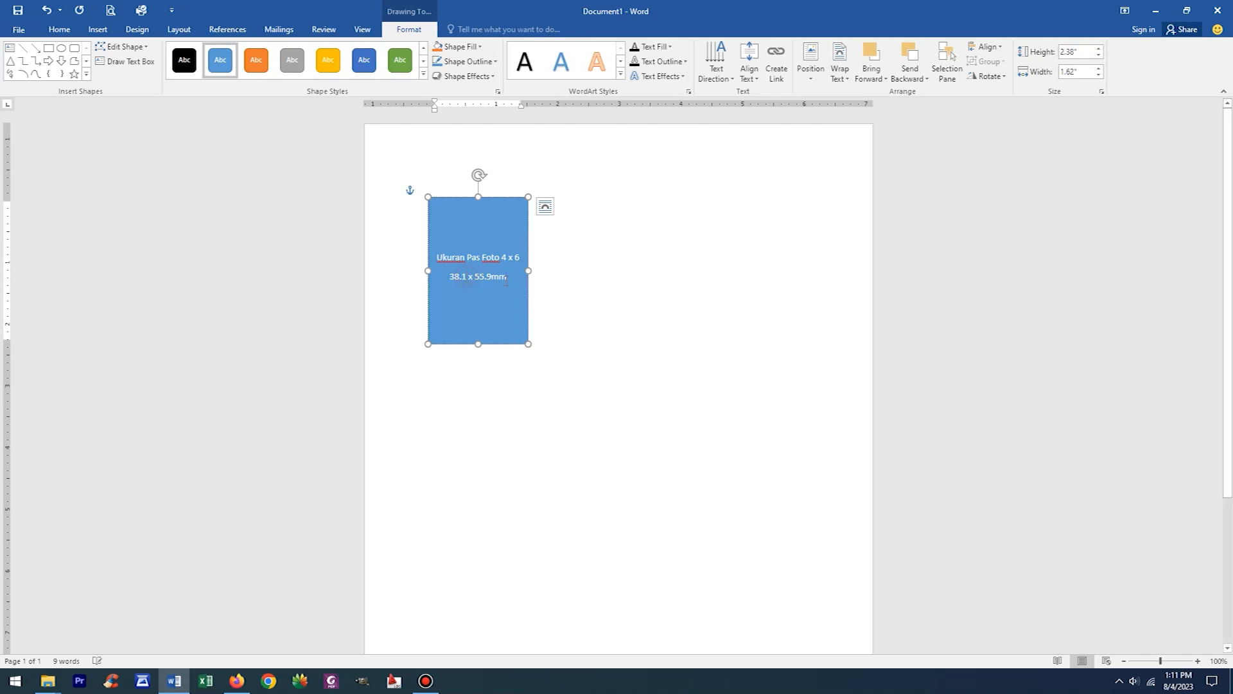
{"action": "left_click", "coordinate": [468, 276]}
{"action": "type", "text": "mm"}
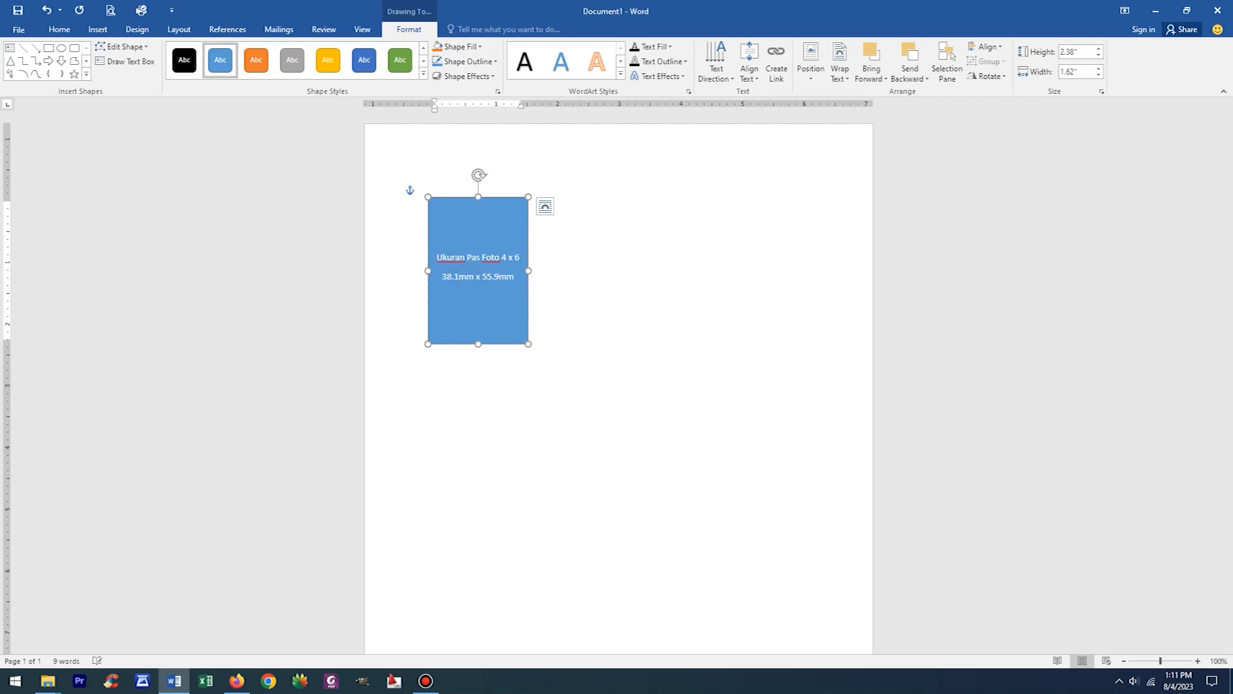
- Set the 4 x 6 rectangle's height to 55.9 mm
{"action": "left_click", "coordinate": [500, 197]}
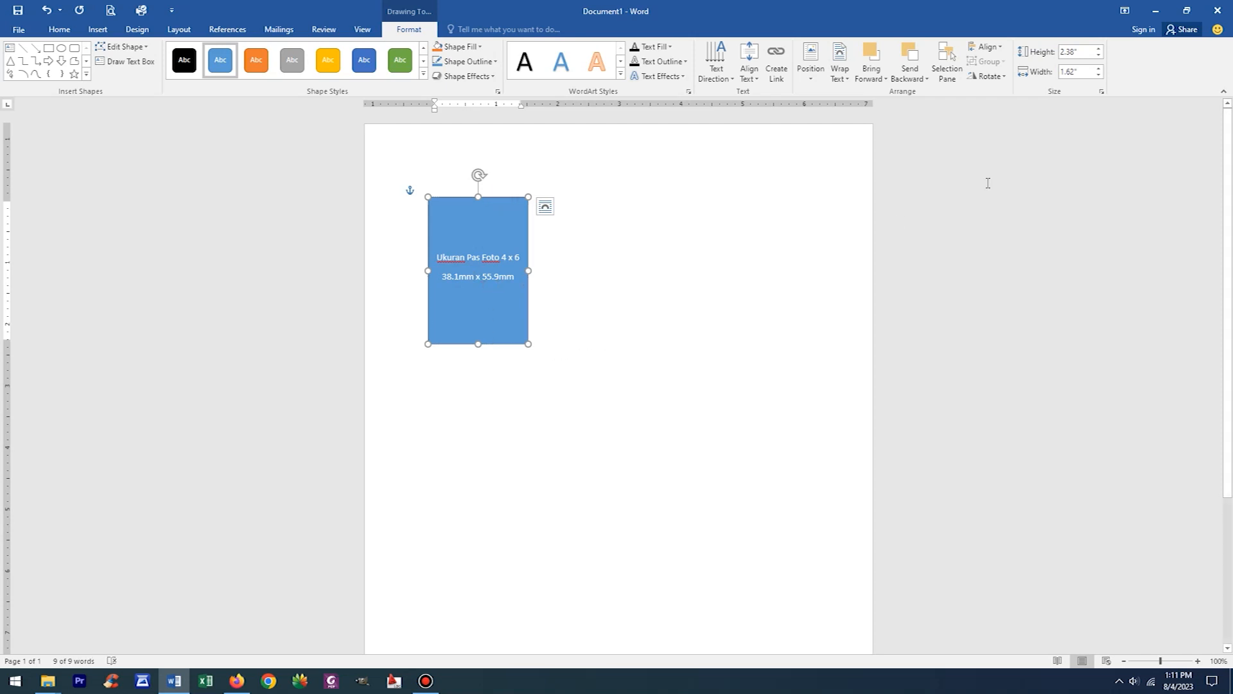
{"action": "left_click", "coordinate": [1077, 52]}
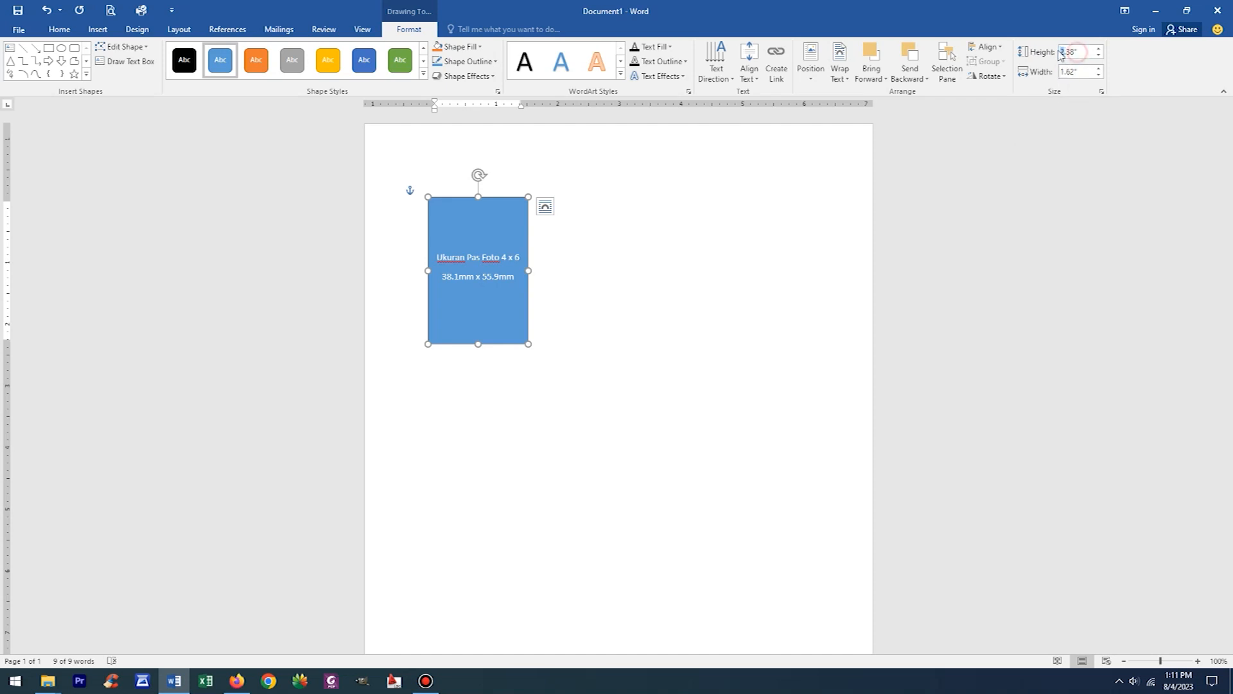
{"action": "type", "text": "55.9mm"}
{"action": "key", "text": "Return"}
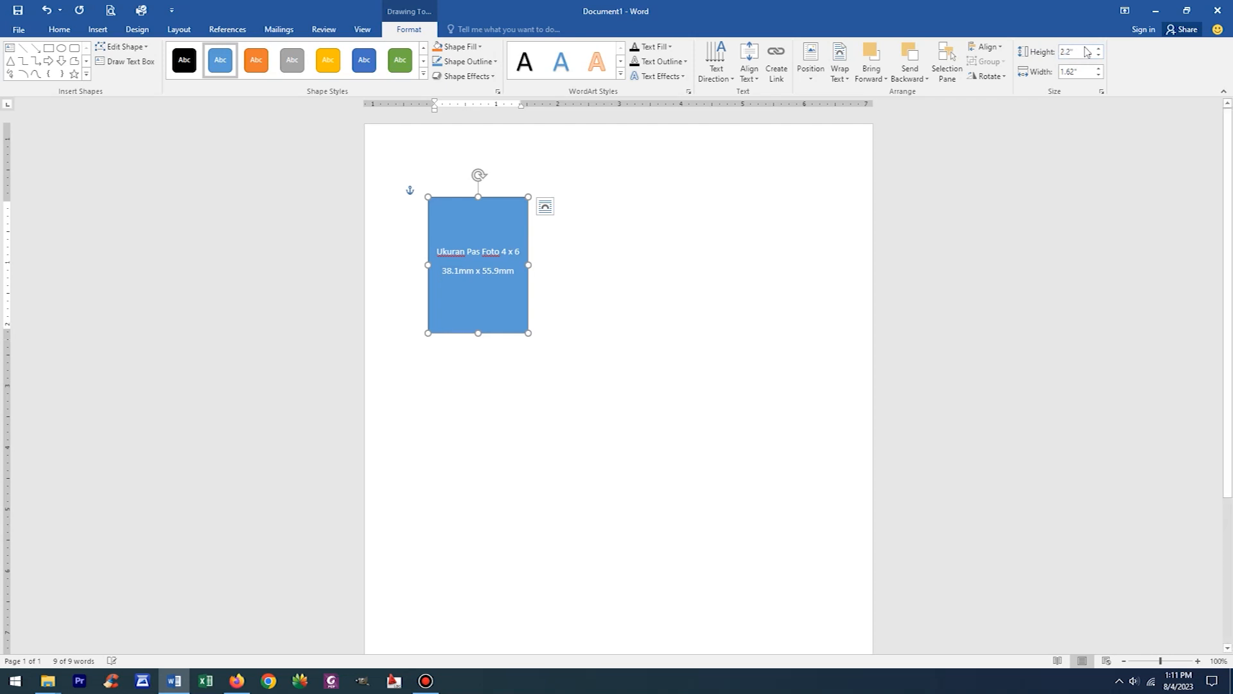
- Set the 4 x 6 rectangle's width to 38.1 mm
{"action": "left_click_drag", "start_coordinate": [442, 270], "coordinate": [460, 270]}
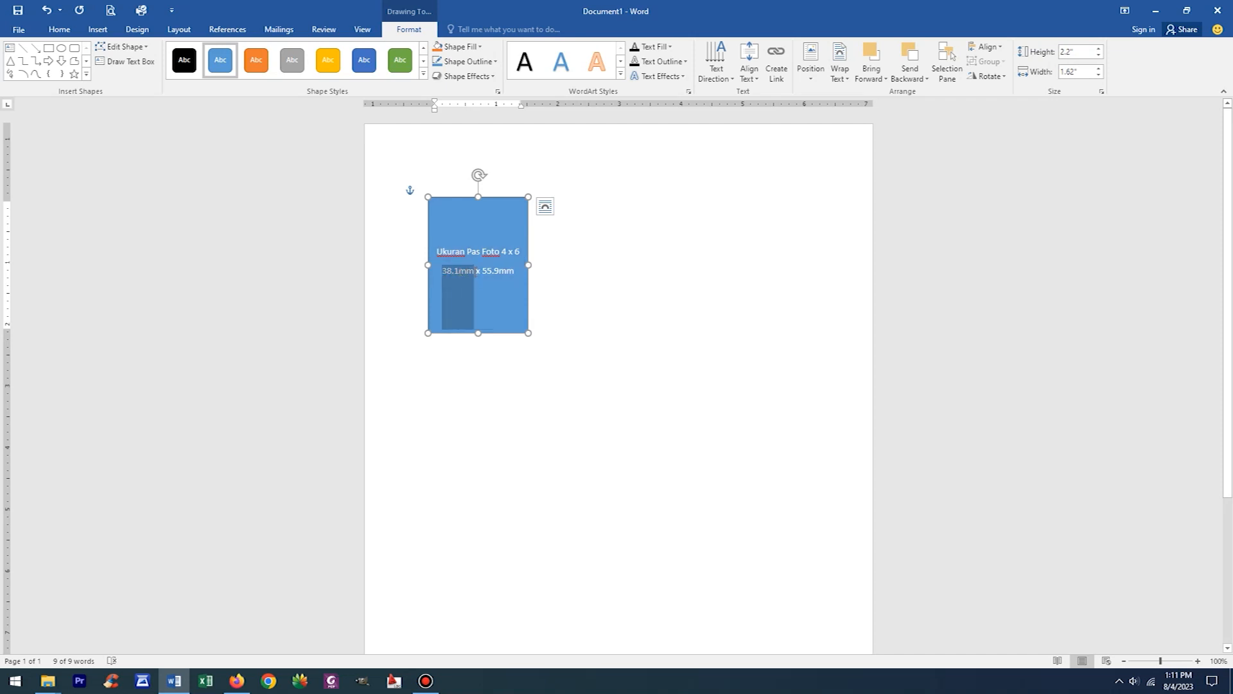
{"action": "left_click", "coordinate": [1079, 72]}
{"action": "type", "text": "38.1mm"}
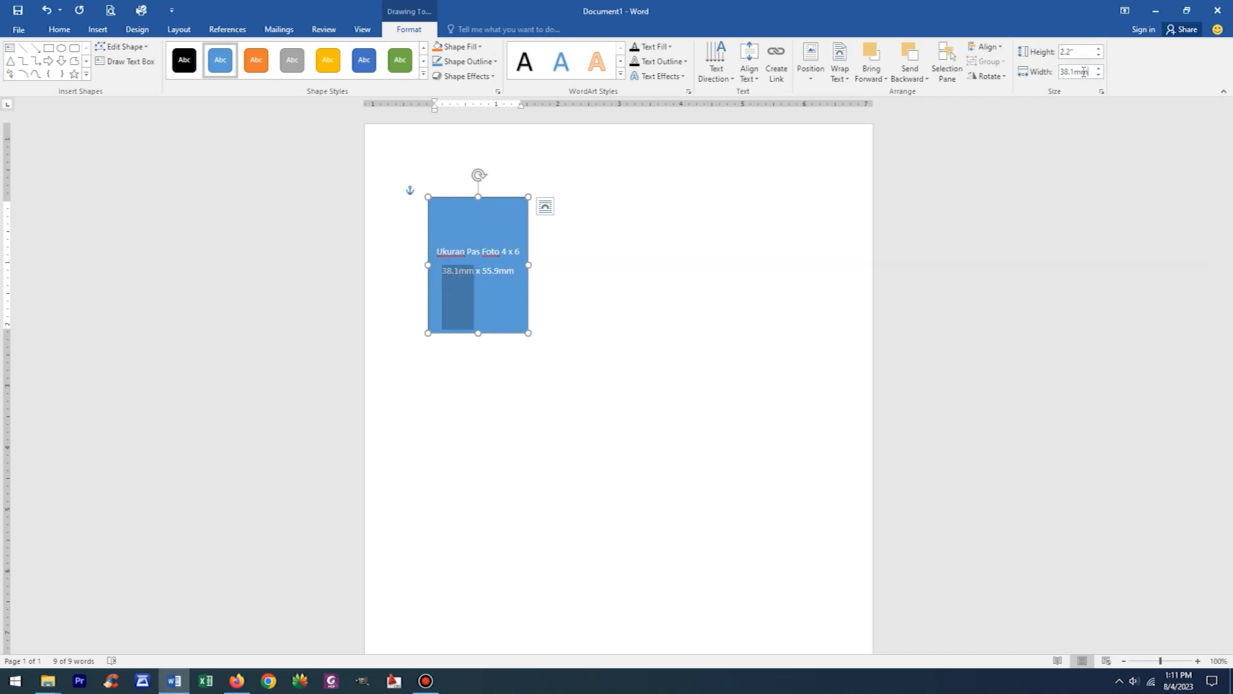
{"action": "key", "text": "Return"}
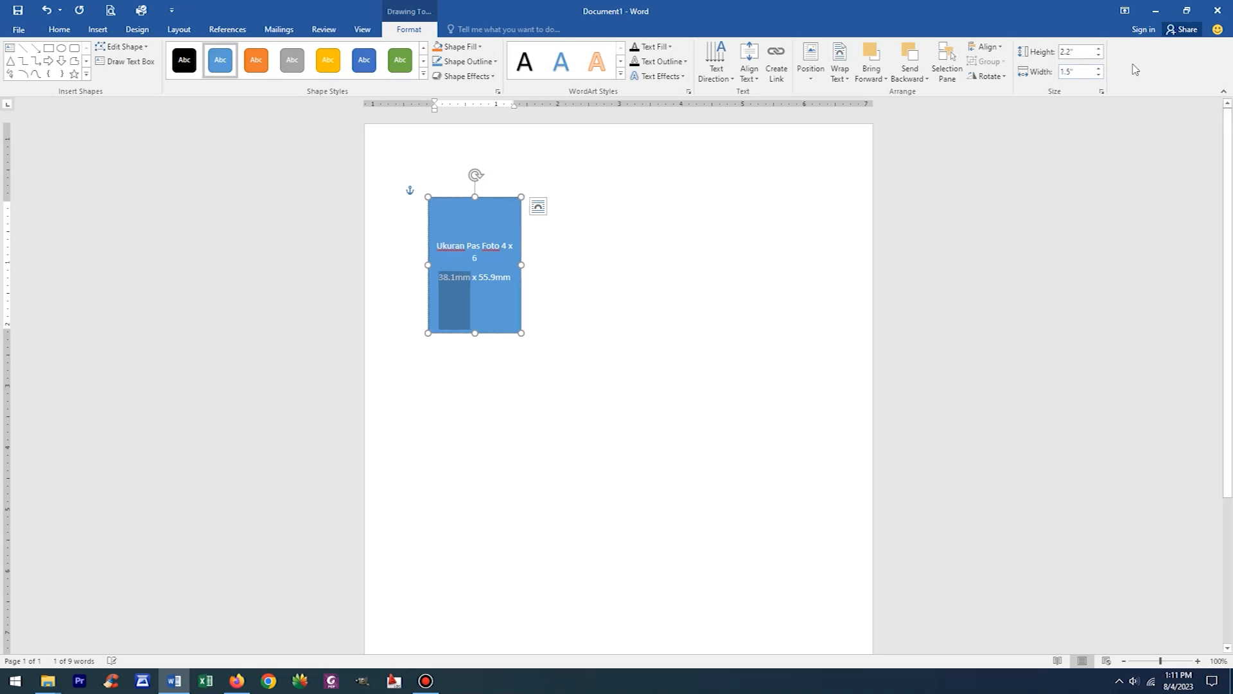
- Reduce the font size of all text in the 4 x 6 rectangle to 10 and deselect the shape
{"action": "left_click", "coordinate": [485, 265]}
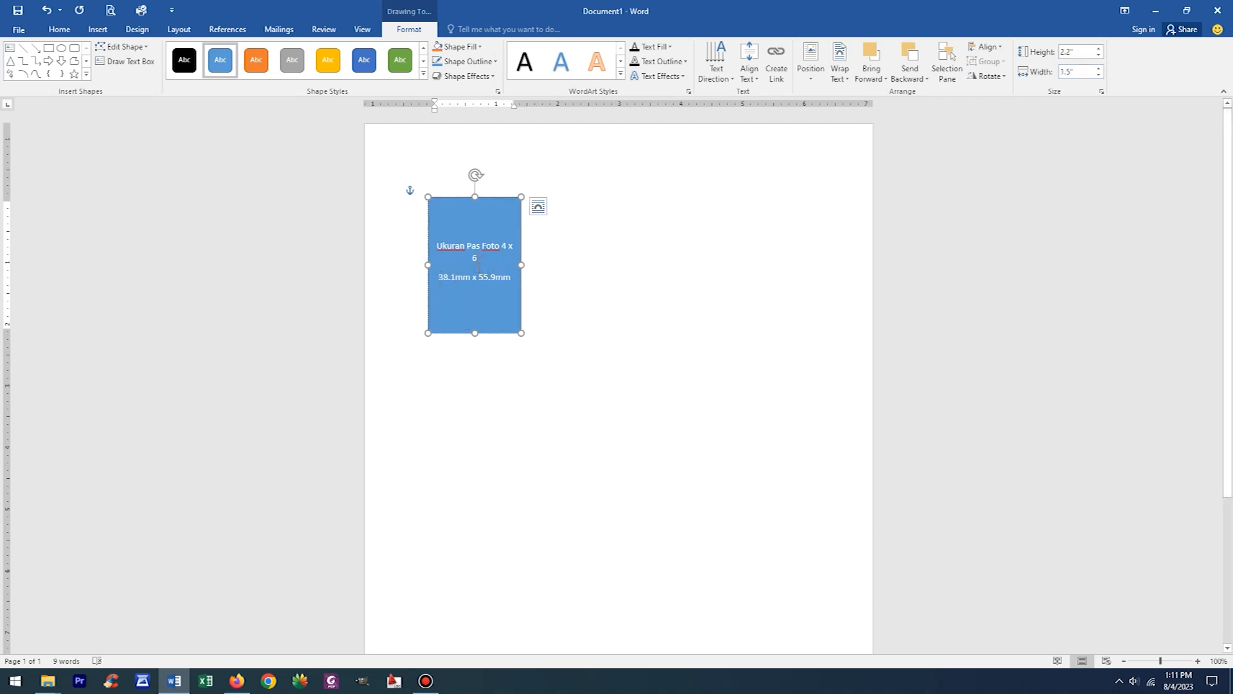
{"action": "left_click", "coordinate": [538, 206]}
{"action": "key", "text": "ctrl+a"}
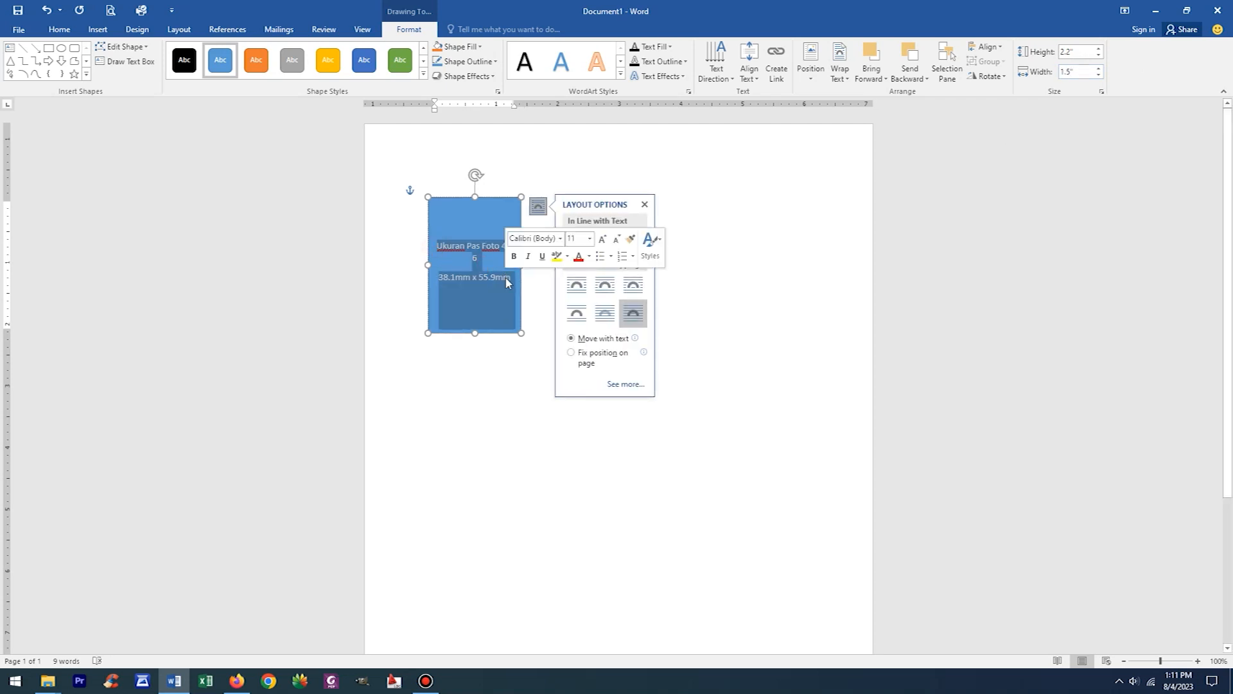
{"action": "left_click", "coordinate": [60, 29]}
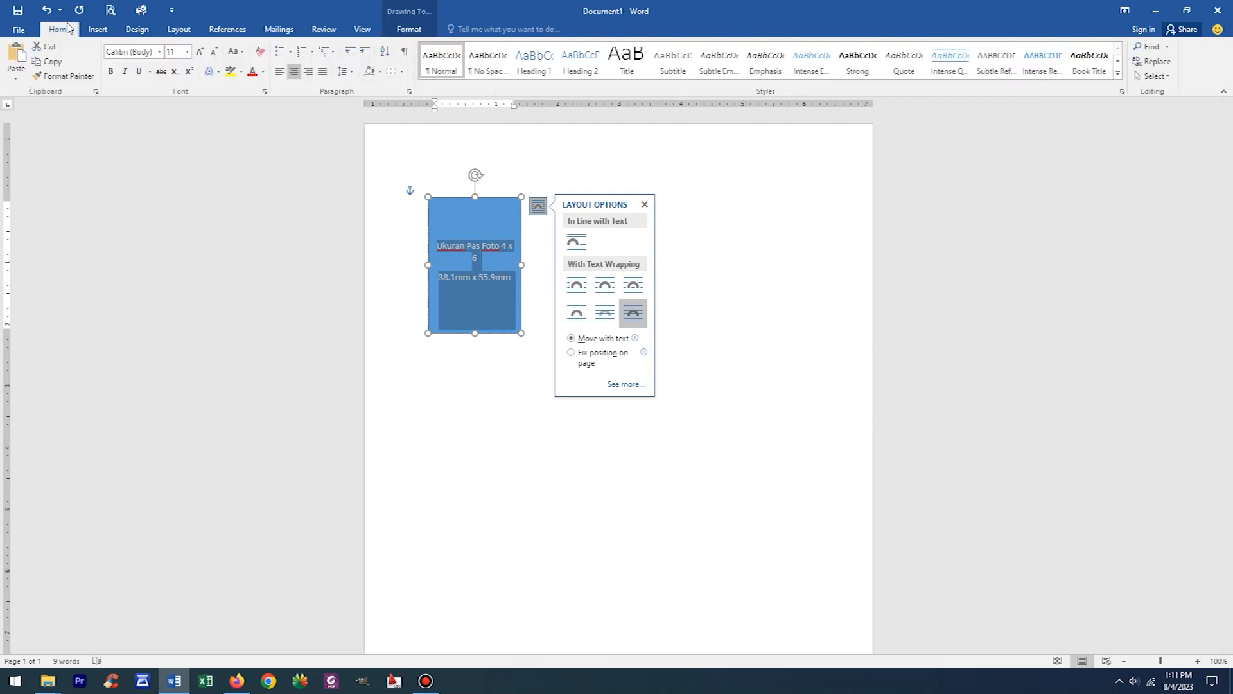
{"action": "left_click", "coordinate": [214, 51]}
{"action": "left_click", "coordinate": [773, 346]}
{"action": "left_click", "coordinate": [774, 349]}
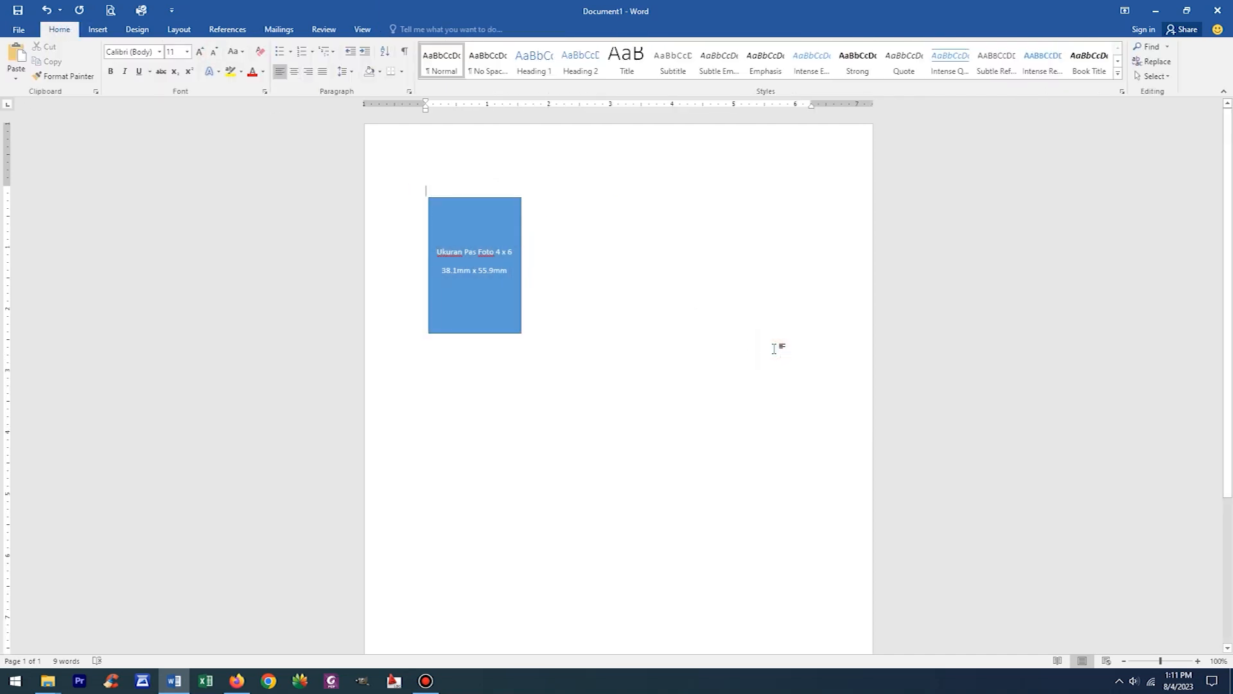
- Duplicate the 4 x 6 rectangle and place the copy beside it on the right, with the top edges aligned
{"action": "left_click", "coordinate": [502, 198]}
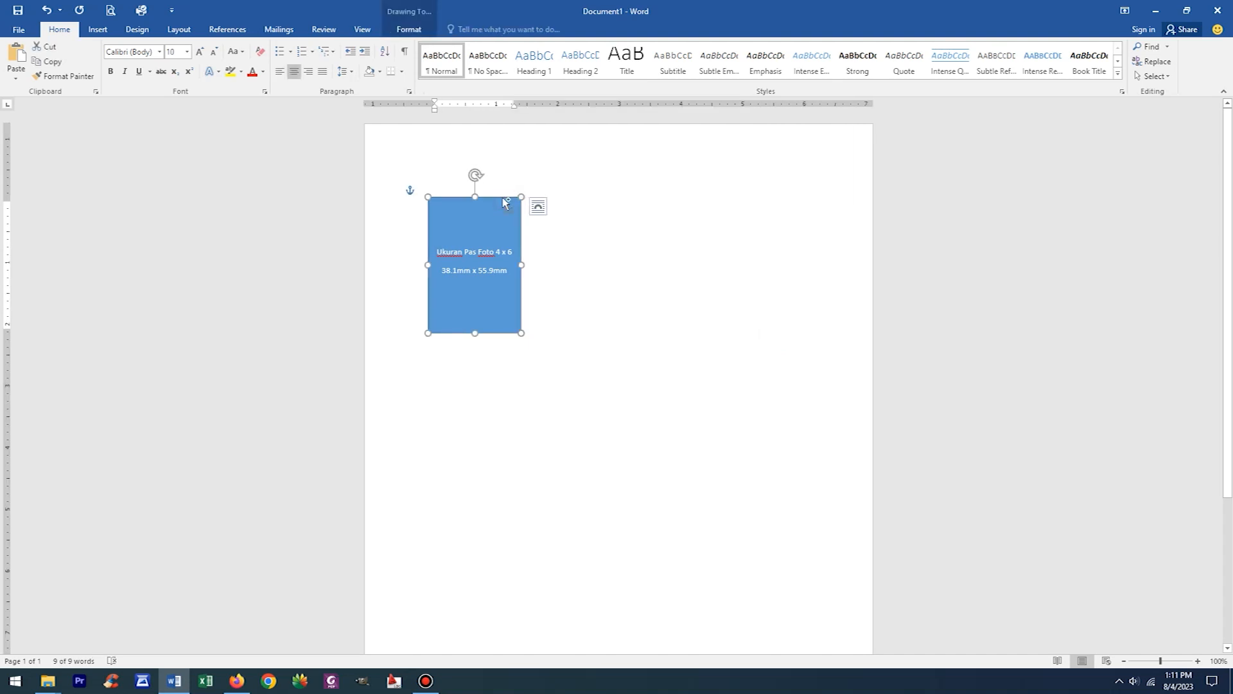
{"action": "left_click", "coordinate": [686, 236]}
{"action": "key", "text": "ctrl+v"}
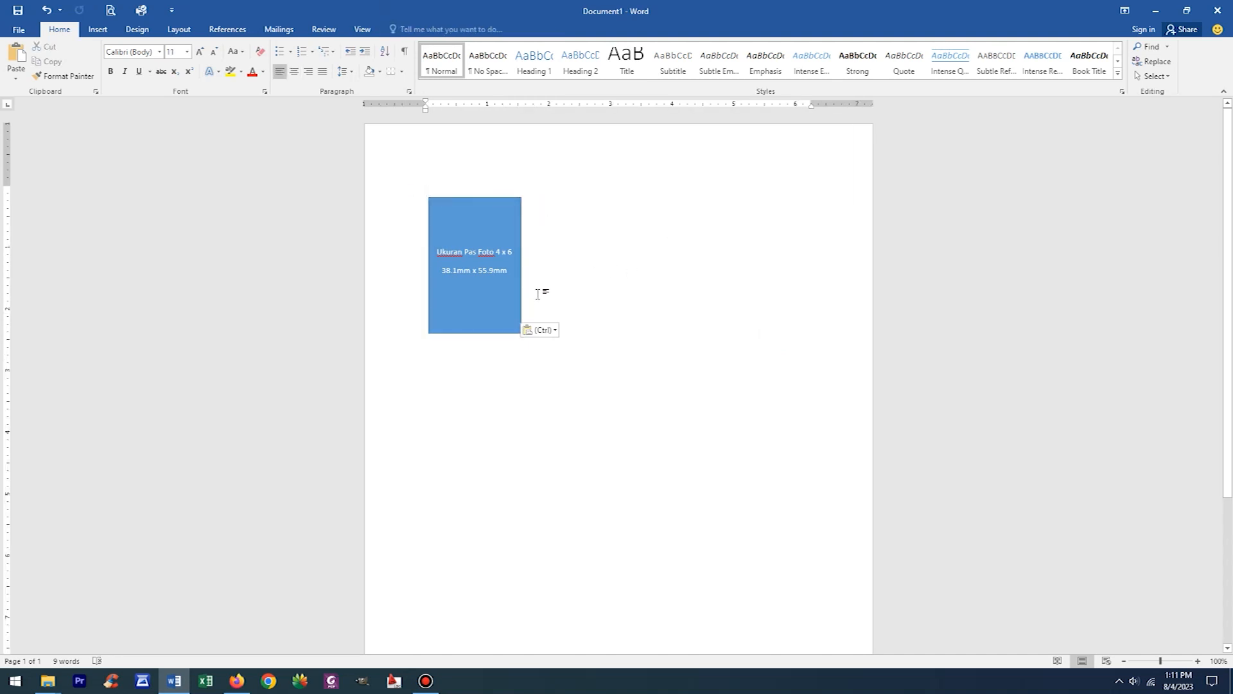
{"action": "left_click_drag", "start_coordinate": [490, 184], "coordinate": [605, 194]}
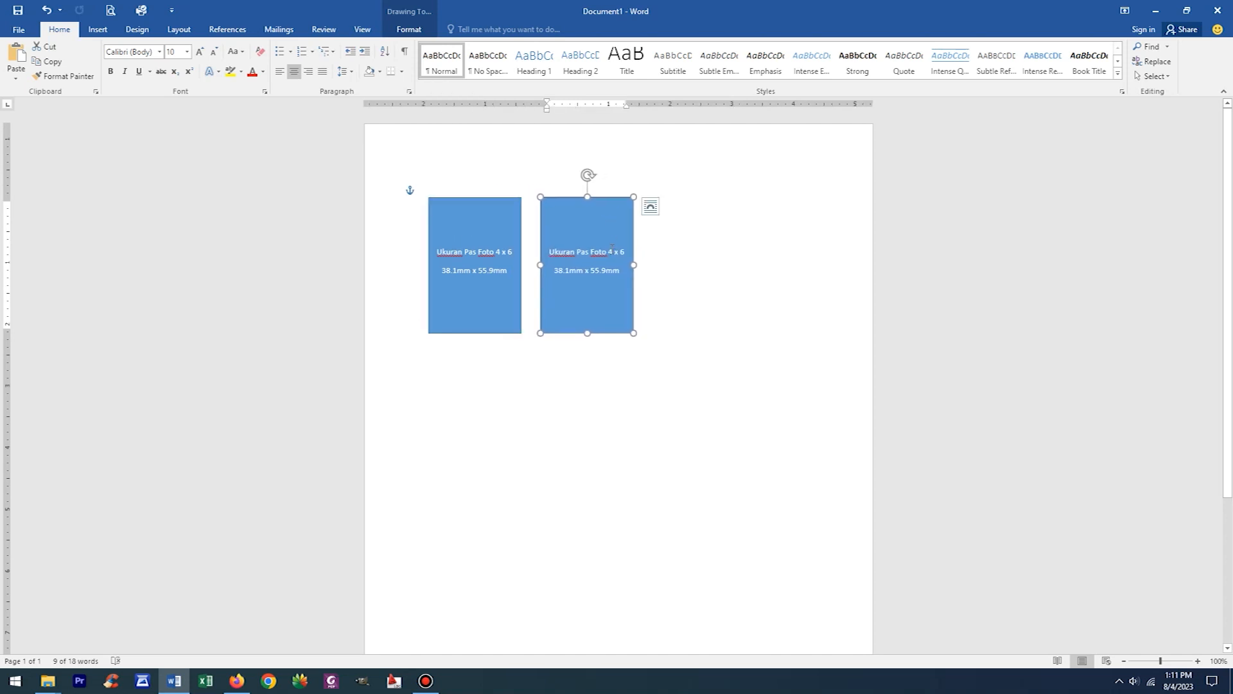
- Check the photo sizes in the browser and change the copied rectangle's label to "Ukuran Pas Foto 3 x 4"
{"action": "left_click", "coordinate": [239, 682]}
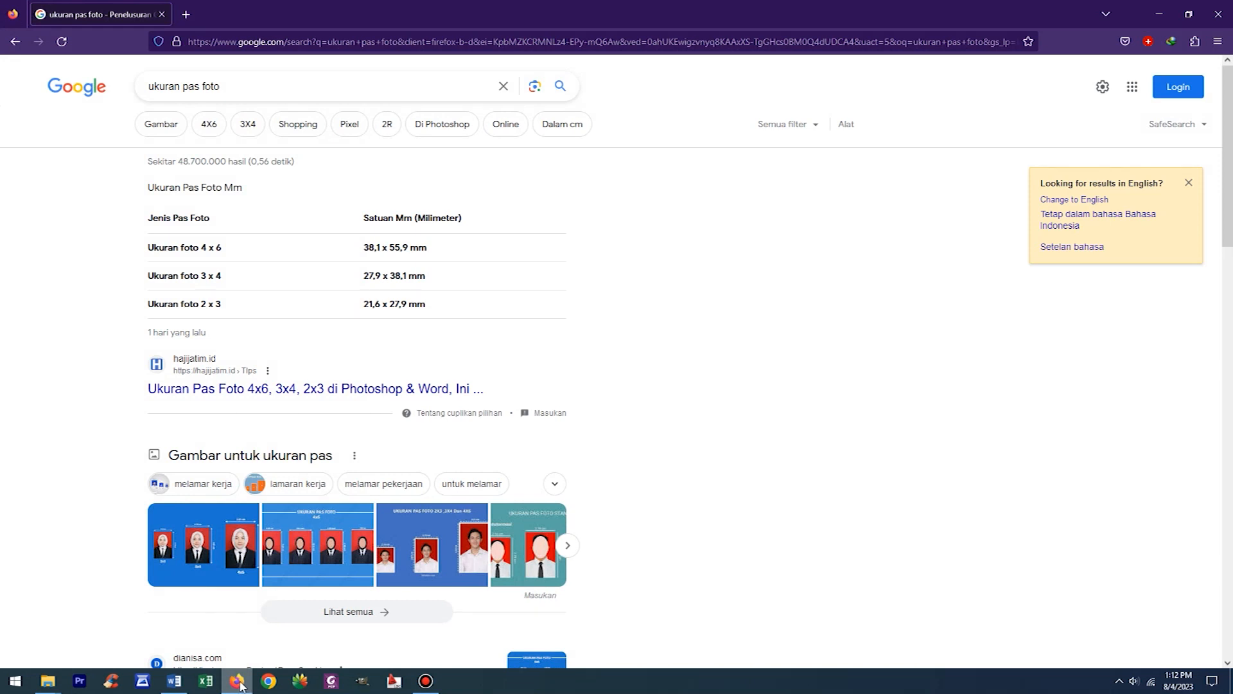
{"action": "left_click", "coordinate": [237, 682]}
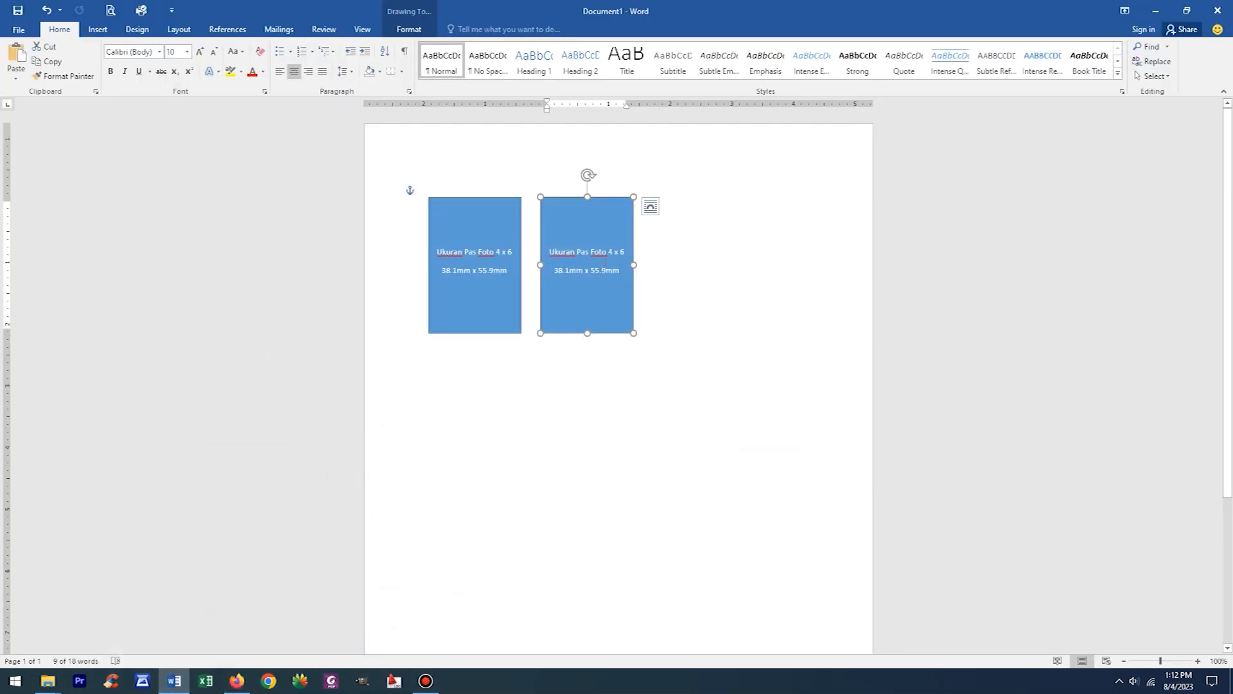
{"action": "double_click", "coordinate": [609, 252]}
{"action": "type", "text": "3"}
{"action": "double_click", "coordinate": [622, 252]}
{"action": "type", "text": "4"}
- Check the 3 x 4 photo size in the browser and change the copy's dimension line to "27.9mm x 38.1mm"
{"action": "left_click", "coordinate": [238, 682]}
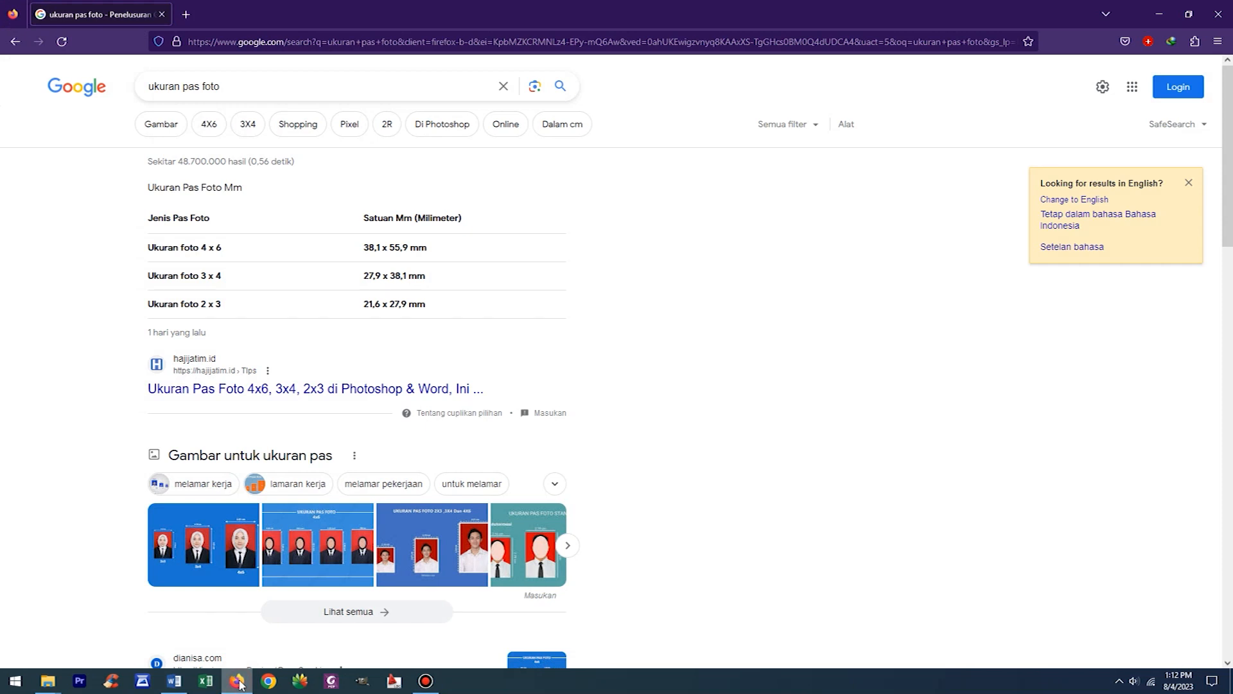
{"action": "left_click", "coordinate": [238, 682]}
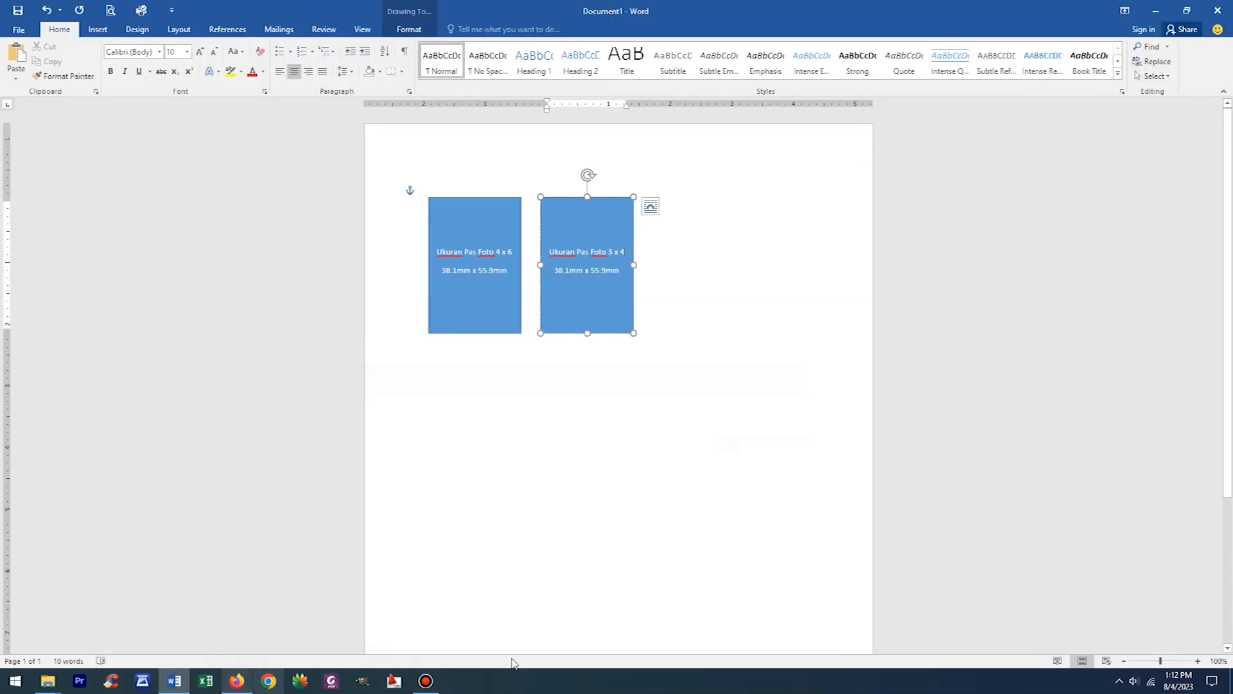
{"action": "left_click_drag", "start_coordinate": [555, 271], "coordinate": [568, 329]}
{"action": "type", "text": "27.9"}
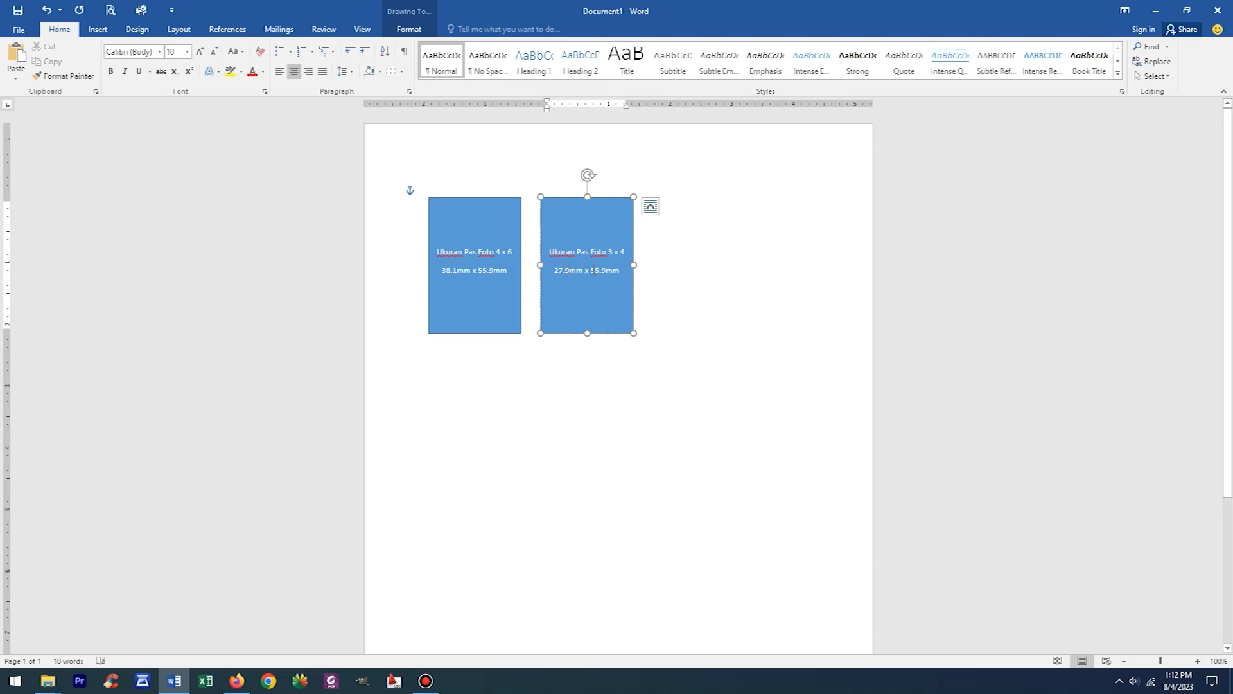
{"action": "mouse_move", "coordinate": [592, 269]}
{"action": "left_mouse_down"}
{"action": "mouse_move", "coordinate": [617, 275]}
{"action": "mouse_move", "coordinate": [606, 273]}
{"action": "left_mouse_up"}
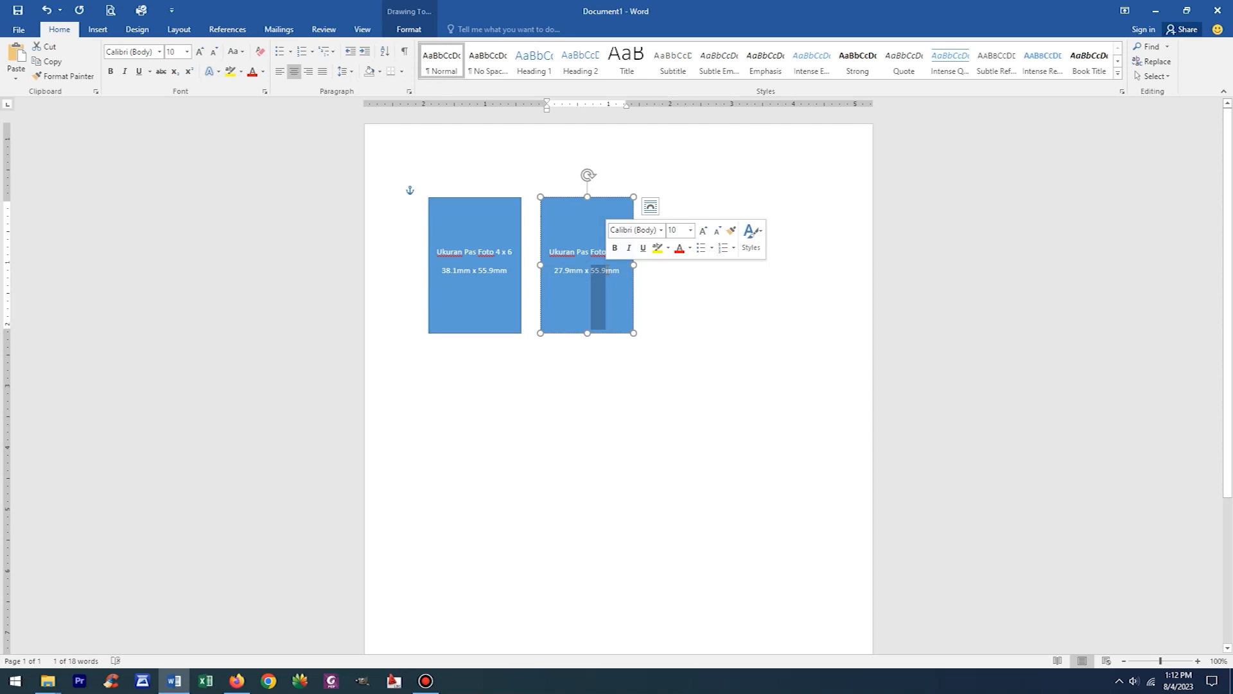
{"action": "type", "text": "38.1"}
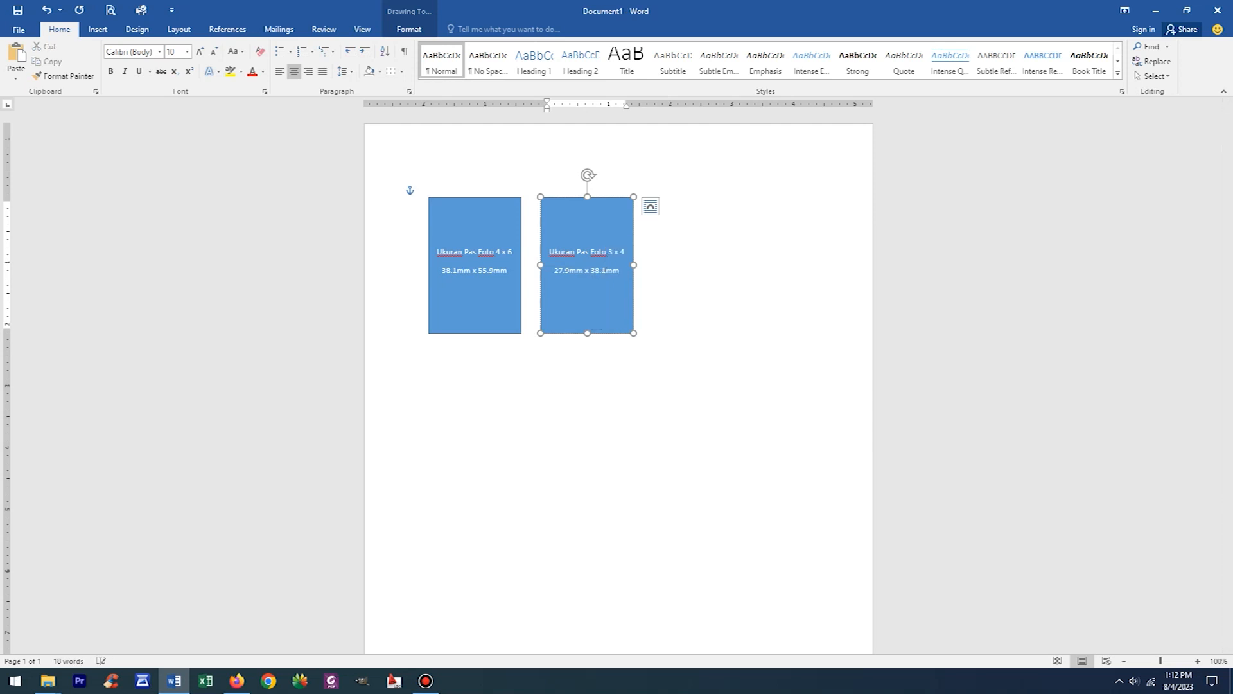
- Set the 3 x 4 rectangle's width to 27.9 mm by copying the value from its dimension line
{"action": "left_click_drag", "start_coordinate": [556, 270], "coordinate": [583, 328]}
{"action": "key", "text": "ctrl+c"}
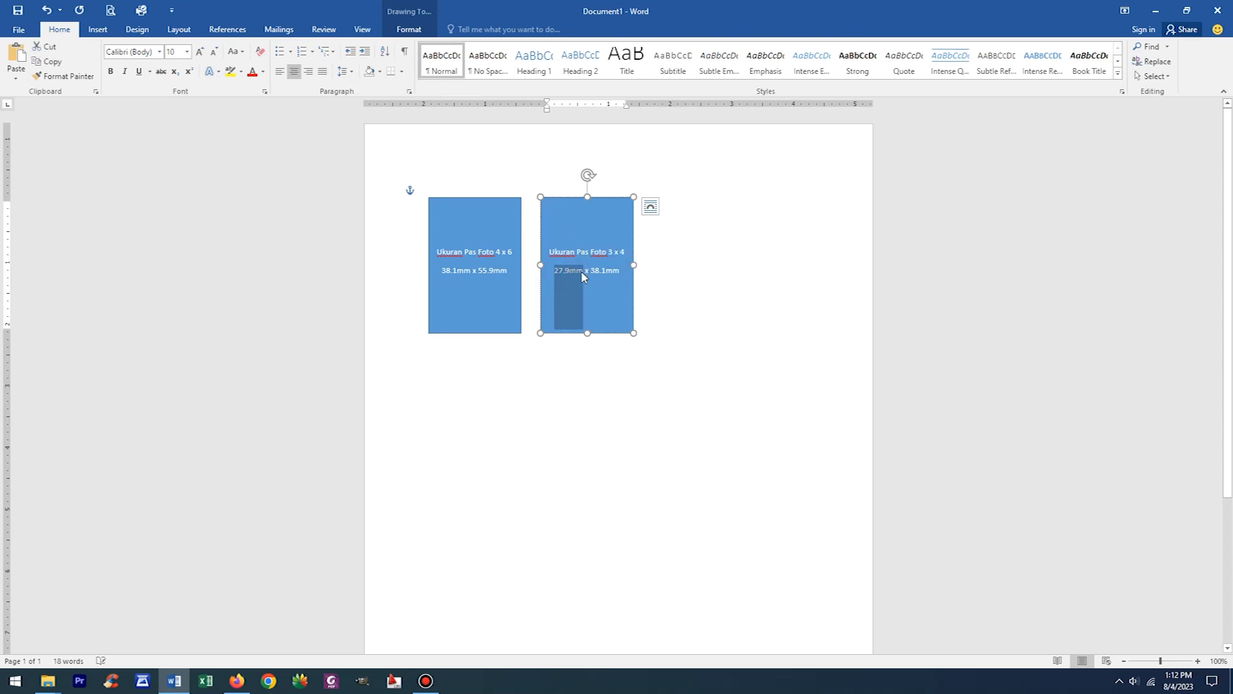
{"action": "left_click", "coordinate": [409, 30]}
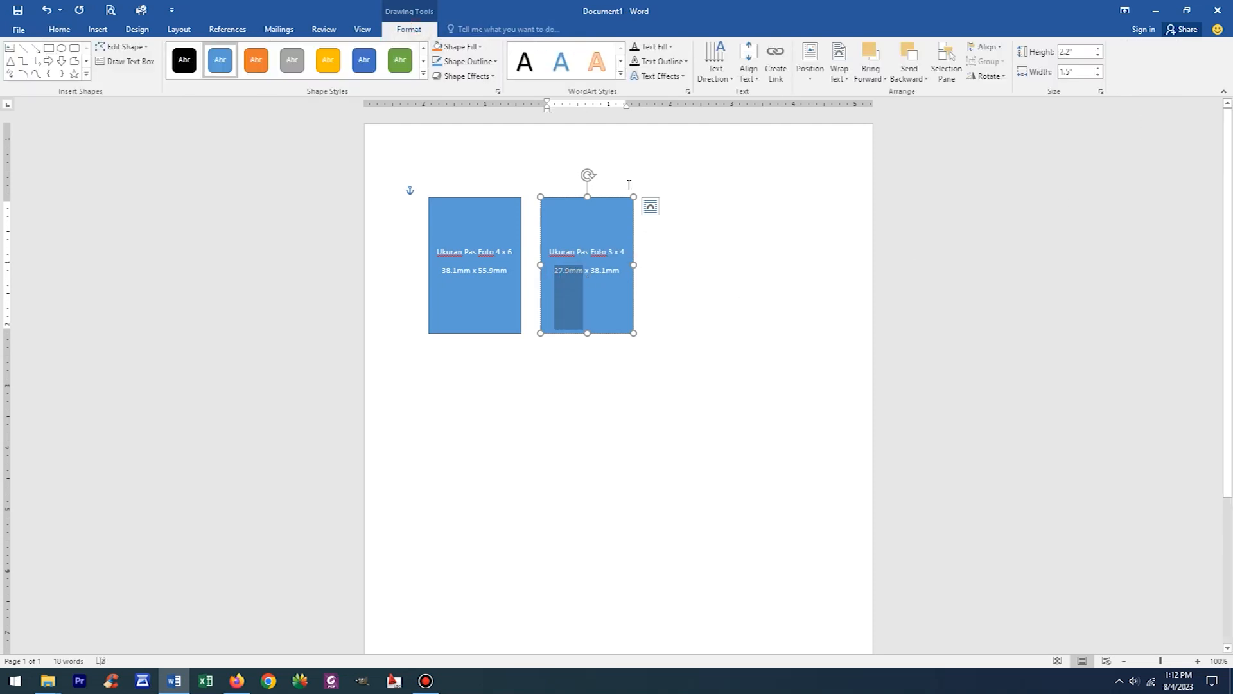
{"action": "left_click", "coordinate": [609, 199]}
{"action": "left_click", "coordinate": [1077, 74]}
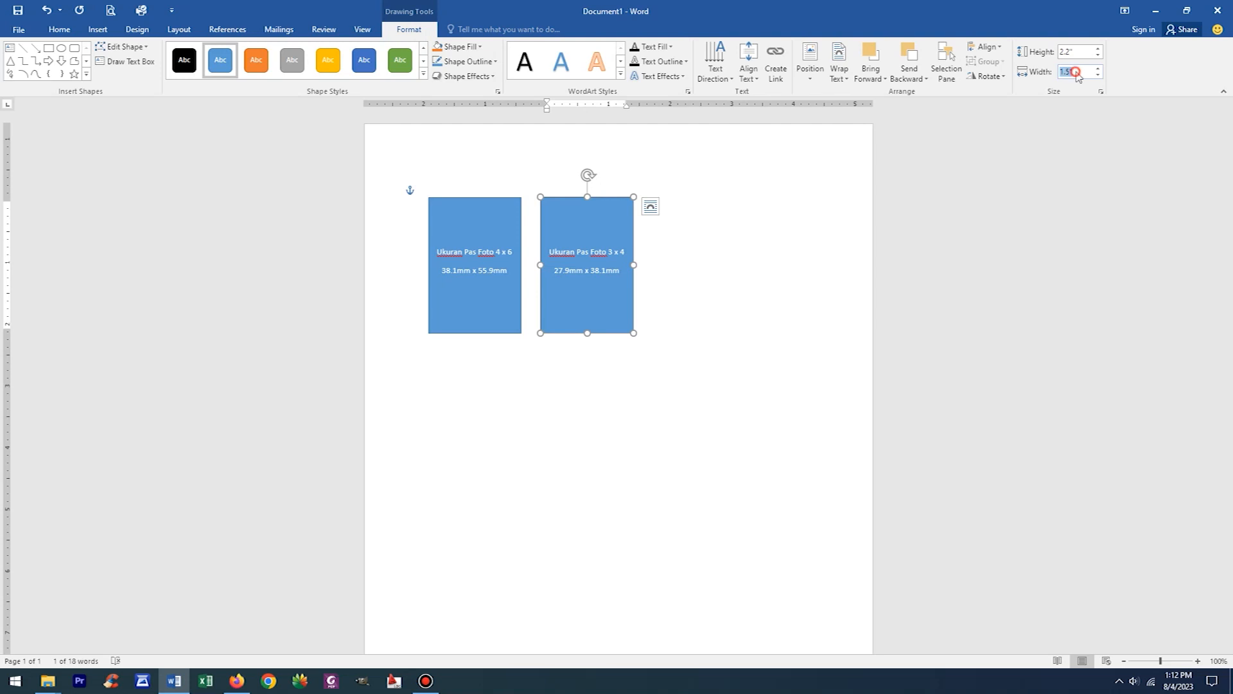
{"action": "key", "text": "ctrl+v"}
{"action": "key", "text": "Return"}
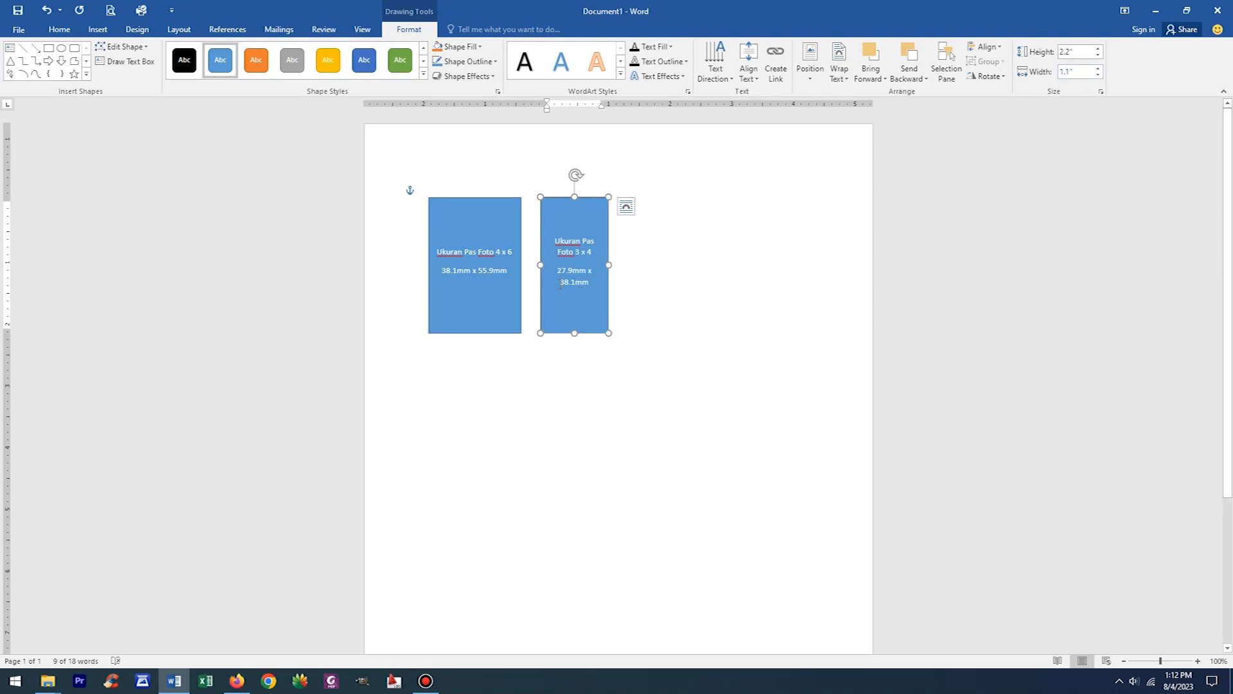
- Set the 3 x 4 rectangle's height to 38.1 mm, entering the value with its mm unit
{"action": "mouse_move", "coordinate": [558, 270]}
{"action": "left_mouse_down"}
{"action": "mouse_move", "coordinate": [586, 270]}
{"action": "mouse_move", "coordinate": [573, 270]}
{"action": "mouse_move", "coordinate": [576, 283]}
{"action": "left_mouse_up"}
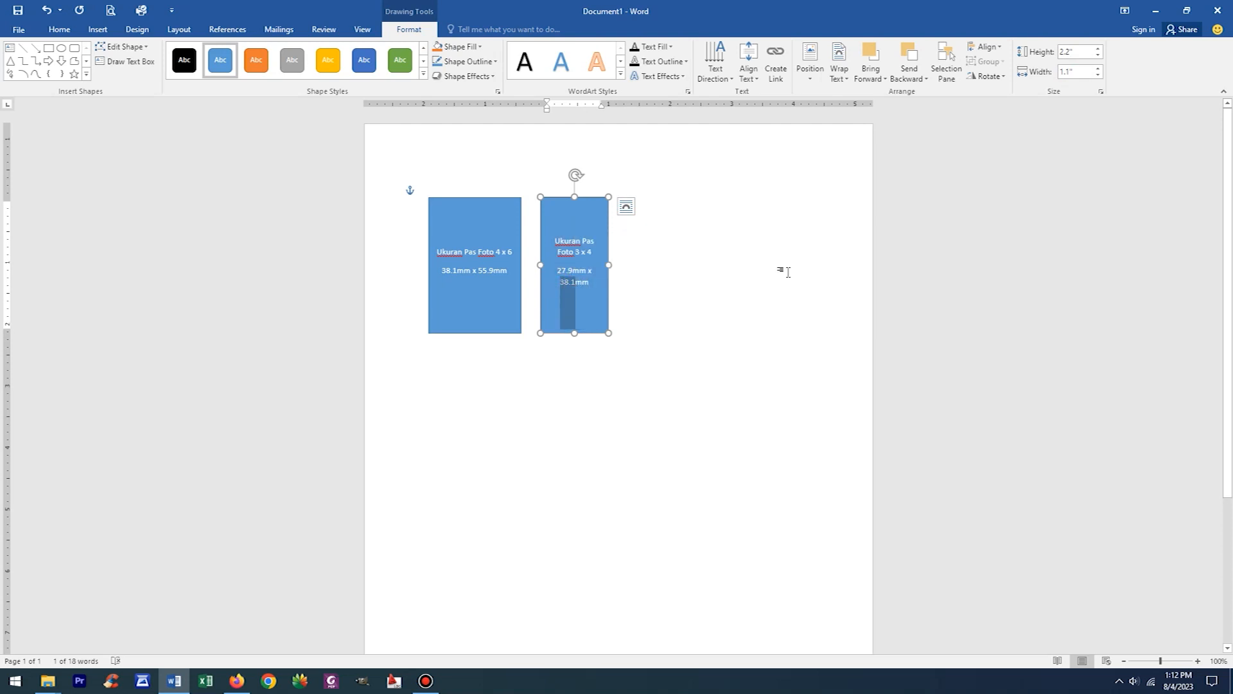
{"action": "left_click", "coordinate": [1081, 52]}
{"action": "type", "text": "38.1"}
{"action": "key", "text": "Return"}
{"action": "left_click", "coordinate": [1076, 52]}
{"action": "left_click", "coordinate": [1086, 53]}
{"action": "key", "text": "BackSpace"}
{"action": "type", "text": "mm"}
{"action": "key", "text": "Return"}
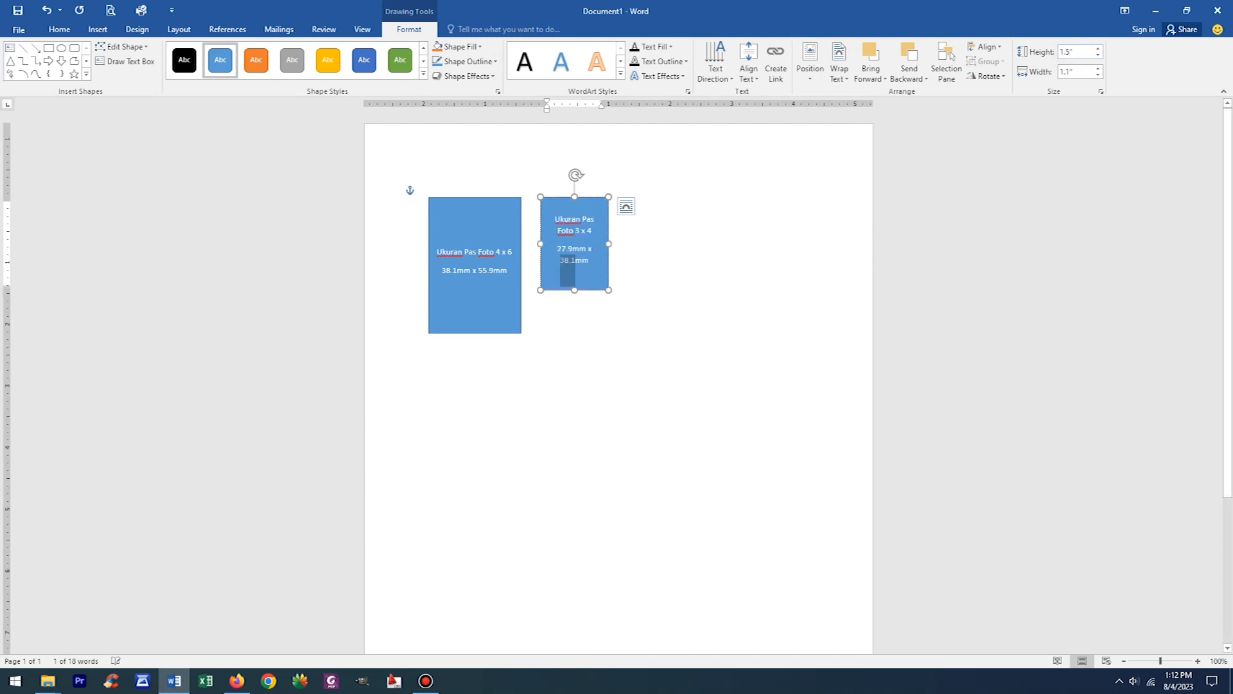
- Set the 3 x 4 rectangle's width to 27.9 mm again, copying the value from its dimension line
{"action": "left_click_drag", "start_coordinate": [558, 248], "coordinate": [572, 249]}
{"action": "key", "text": "ctrl+c"}
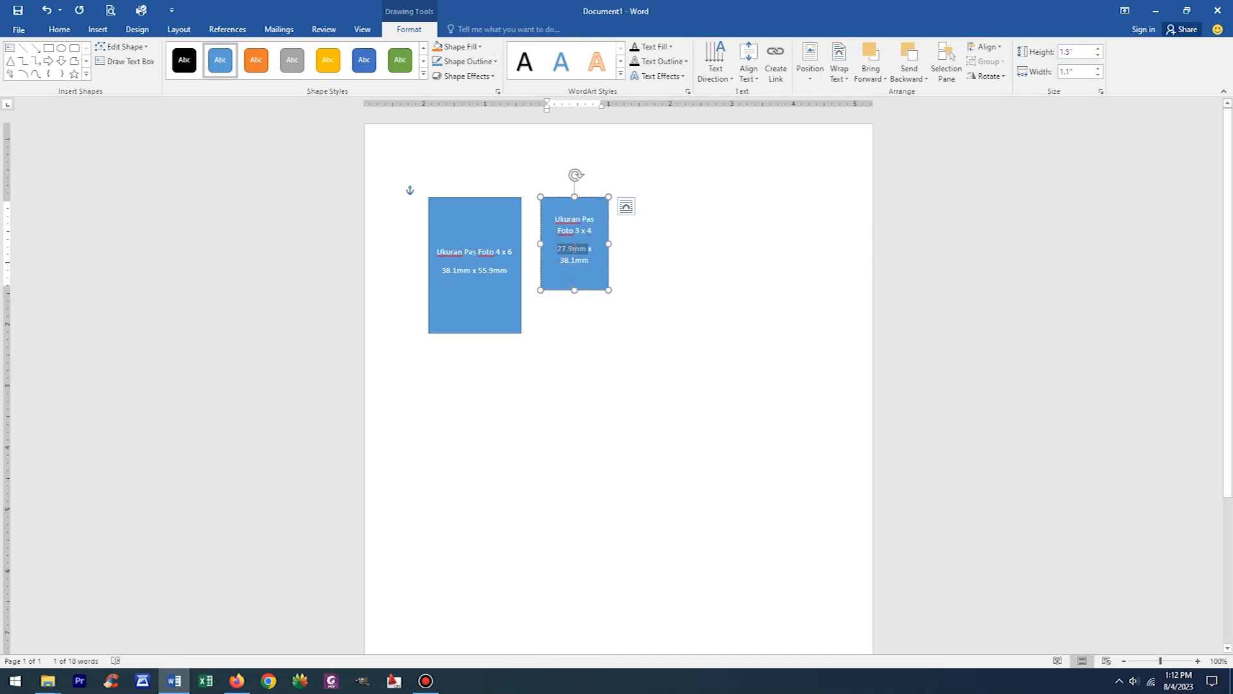
{"action": "left_click", "coordinate": [1075, 75]}
{"action": "key", "text": "ctrl+v"}
{"action": "type", "text": "mm"}
{"action": "key", "text": "Return"}
{"action": "left_click", "coordinate": [699, 259]}
{"action": "left_click", "coordinate": [587, 260]}
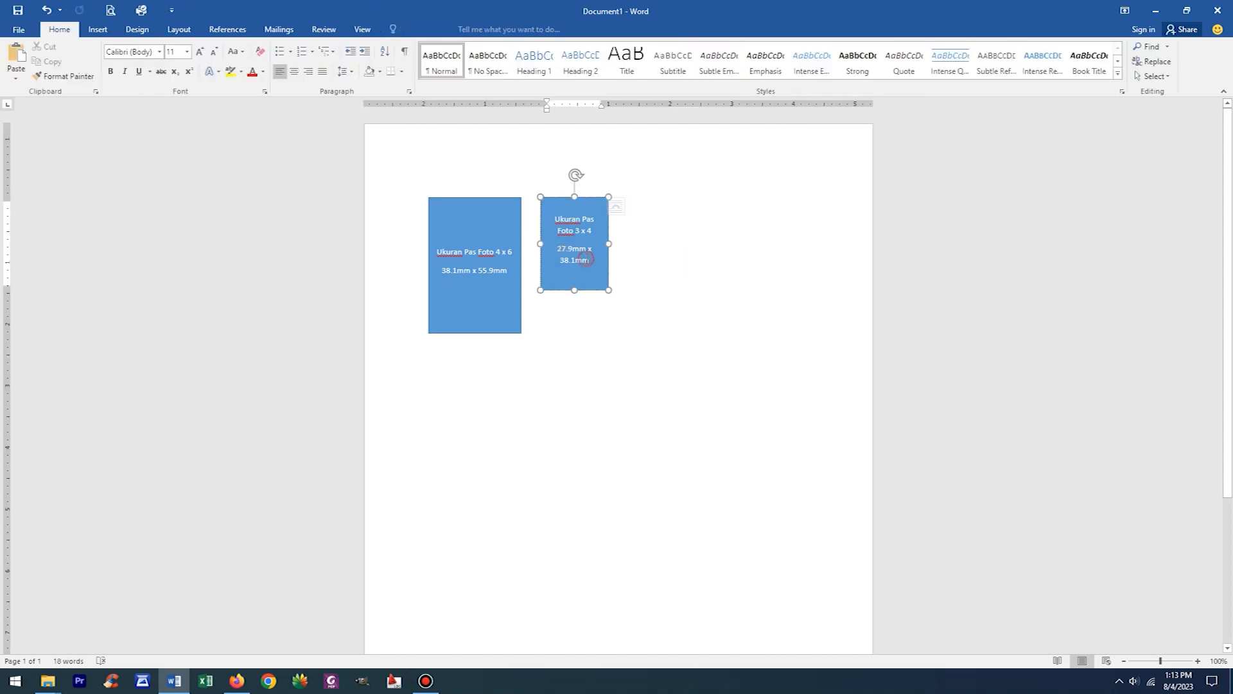
- Reduce the font size of both text lines in the 3 x 4 rectangle to 7 pt
{"action": "left_click_drag", "start_coordinate": [558, 216], "coordinate": [592, 283]}
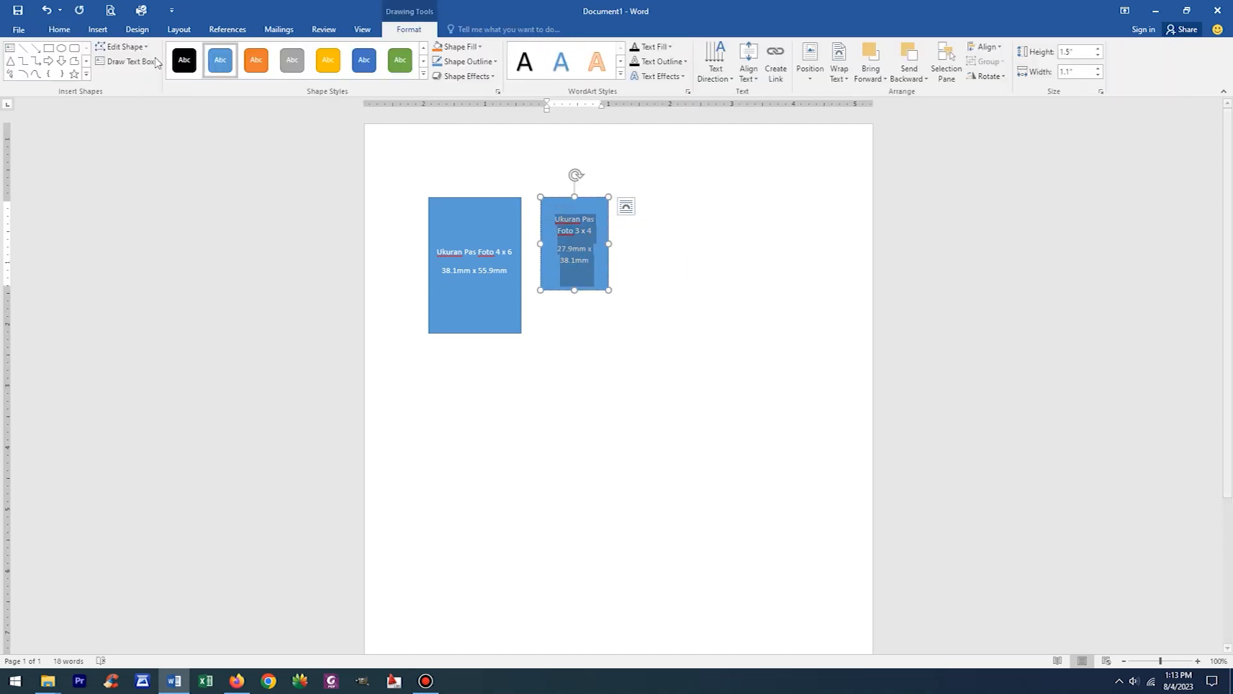
{"action": "left_click", "coordinate": [59, 29]}
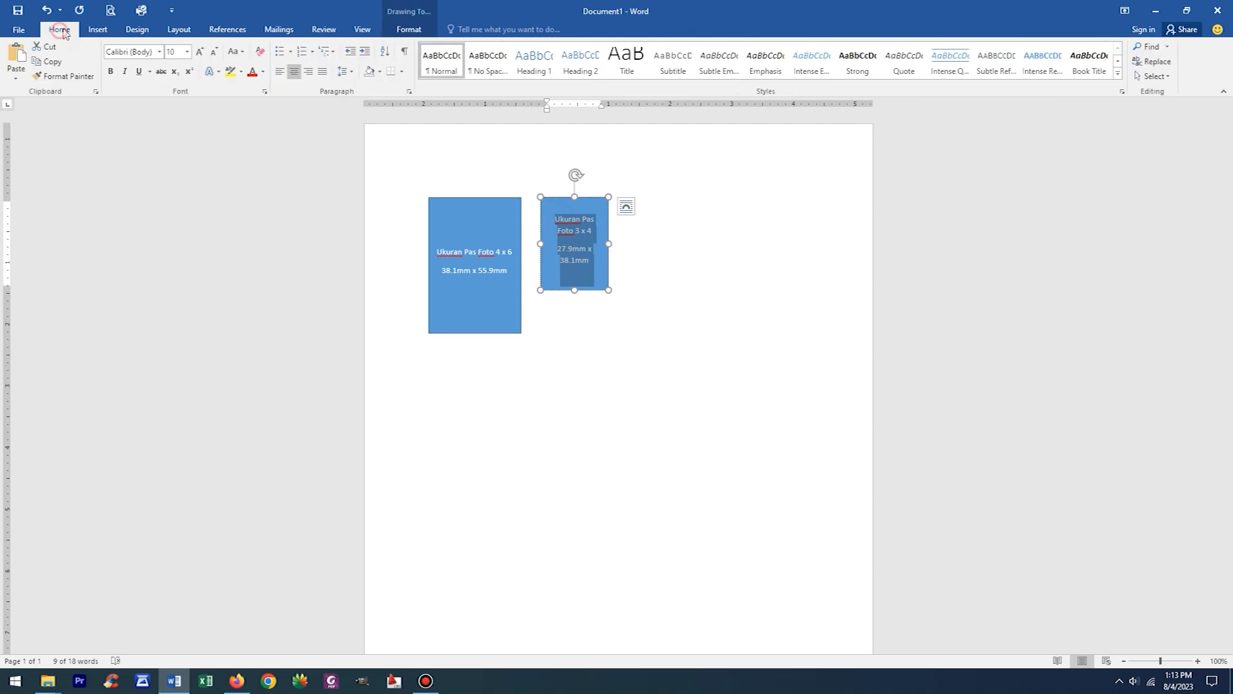
{"action": "left_click", "coordinate": [213, 52]}
{"action": "left_click", "coordinate": [213, 52]}
{"action": "left_click", "coordinate": [213, 52]}
{"action": "left_click", "coordinate": [674, 274]}
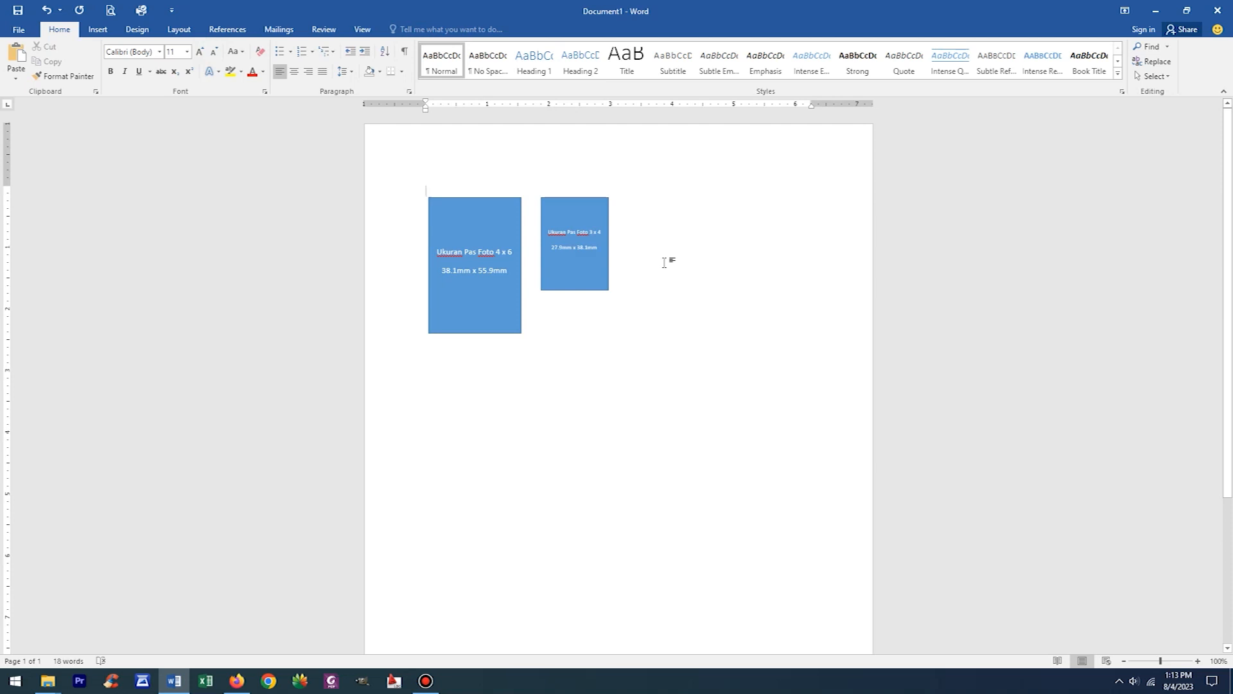
- Duplicate the 3 x 4 rectangle and place the copy to its right, aligned with its upper edge
{"action": "left_click", "coordinate": [570, 198]}
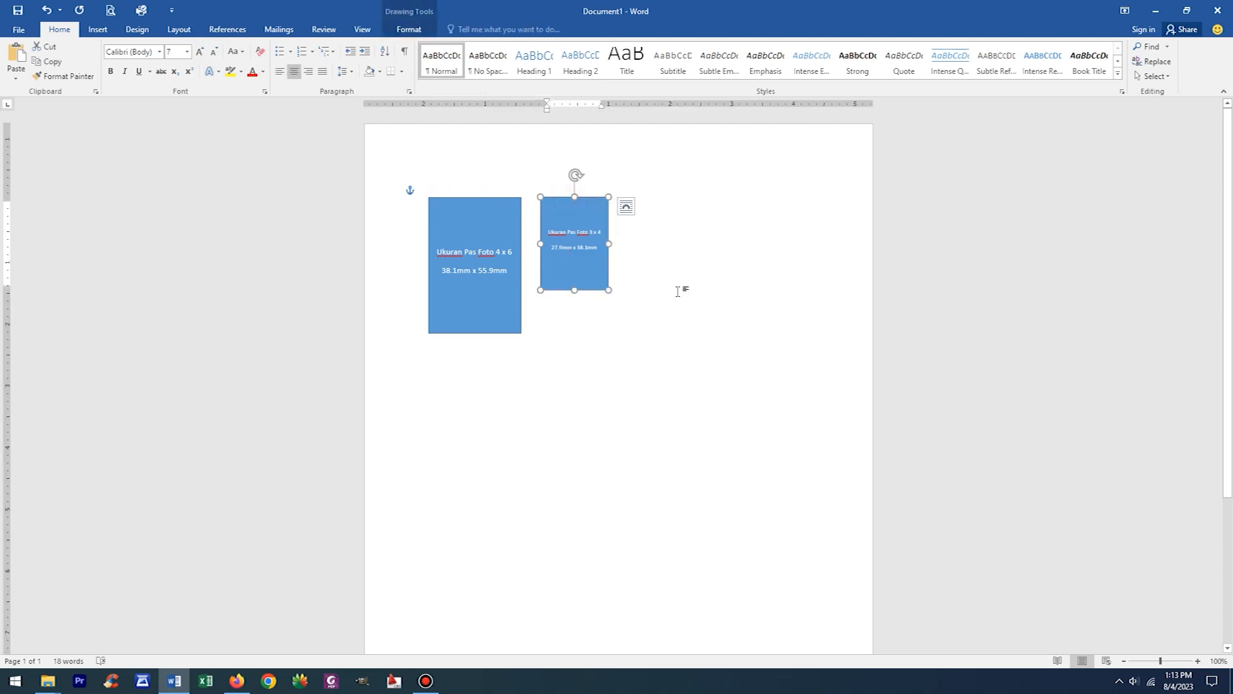
{"action": "left_click", "coordinate": [670, 270]}
{"action": "key", "text": "ctrl+v"}
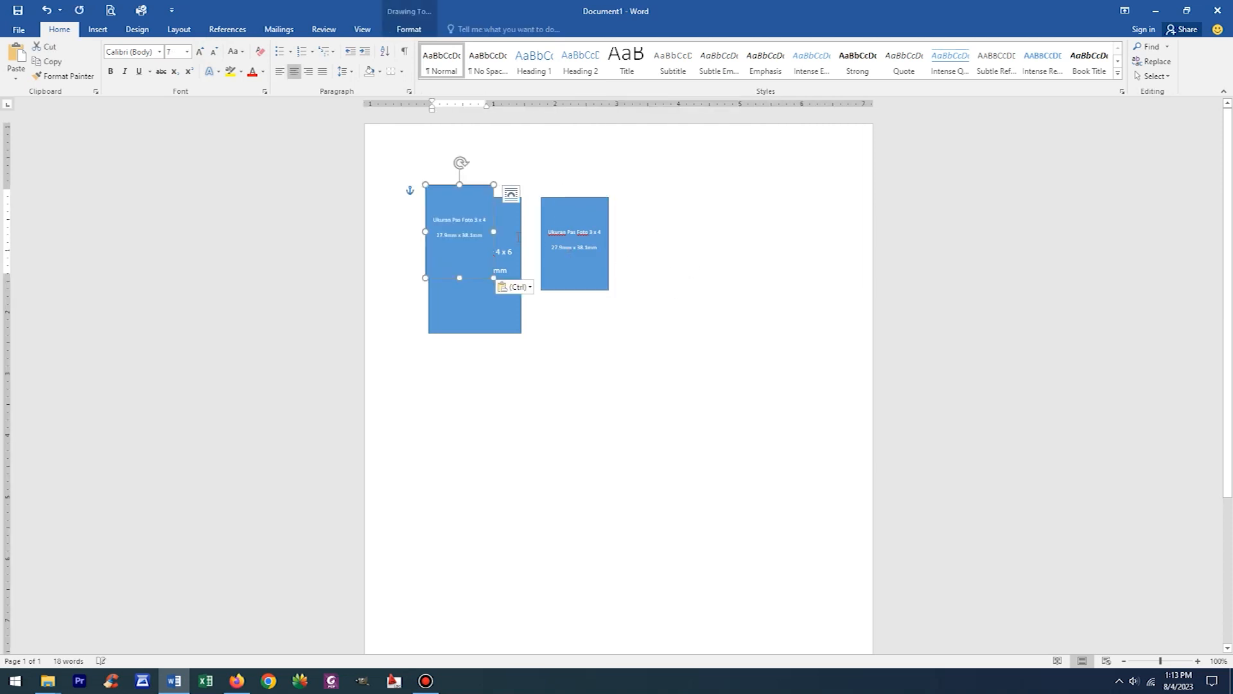
{"action": "left_click_drag", "start_coordinate": [472, 187], "coordinate": [684, 255]}
{"action": "left_click", "coordinate": [662, 234]}
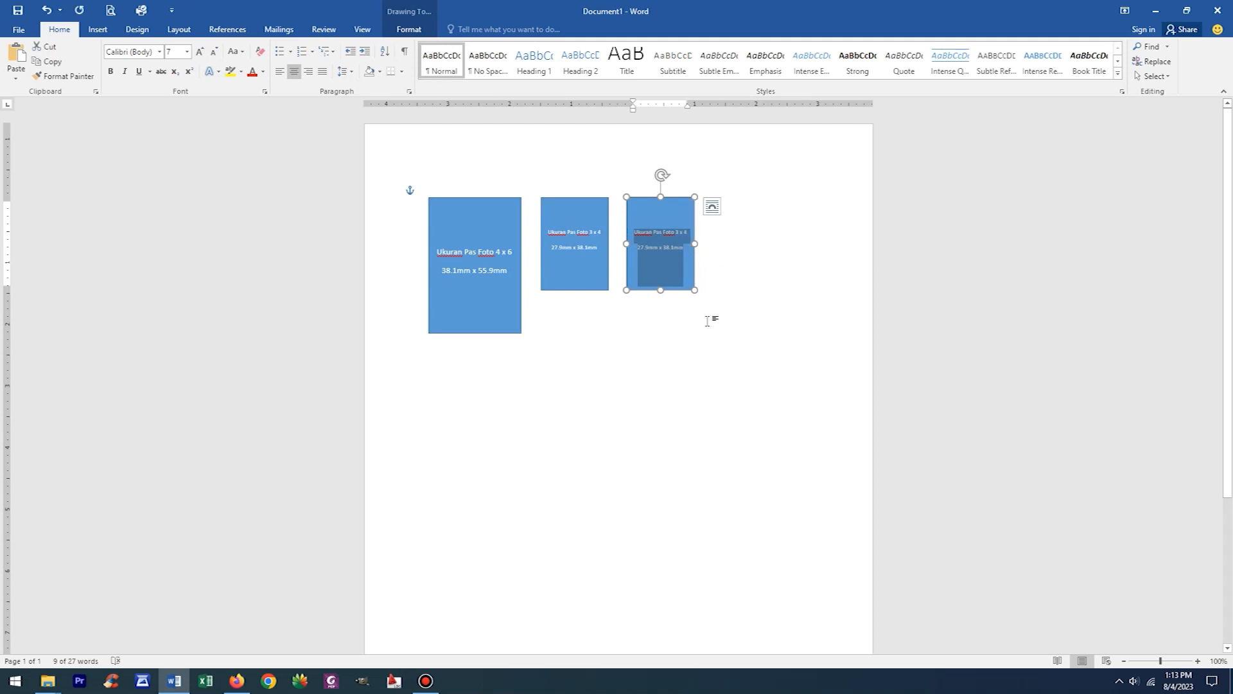
{"action": "left_click", "coordinate": [739, 290]}
- Check the 2 x 3 photo size in the browser and change the new copy's label to "Ukuran Pas Foto 2 x 3"
{"action": "scroll", "coordinate": [739, 290], "scroll_direction": "up", "scroll_amount": 7}
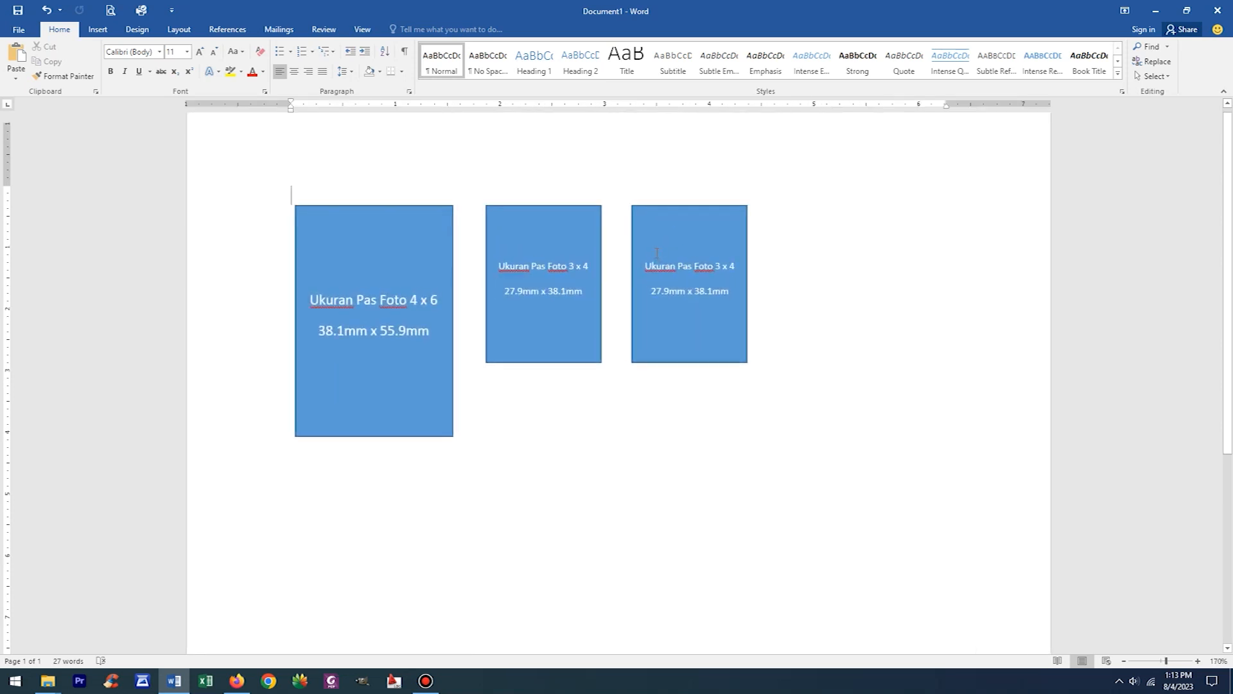
{"action": "left_click", "coordinate": [237, 680]}
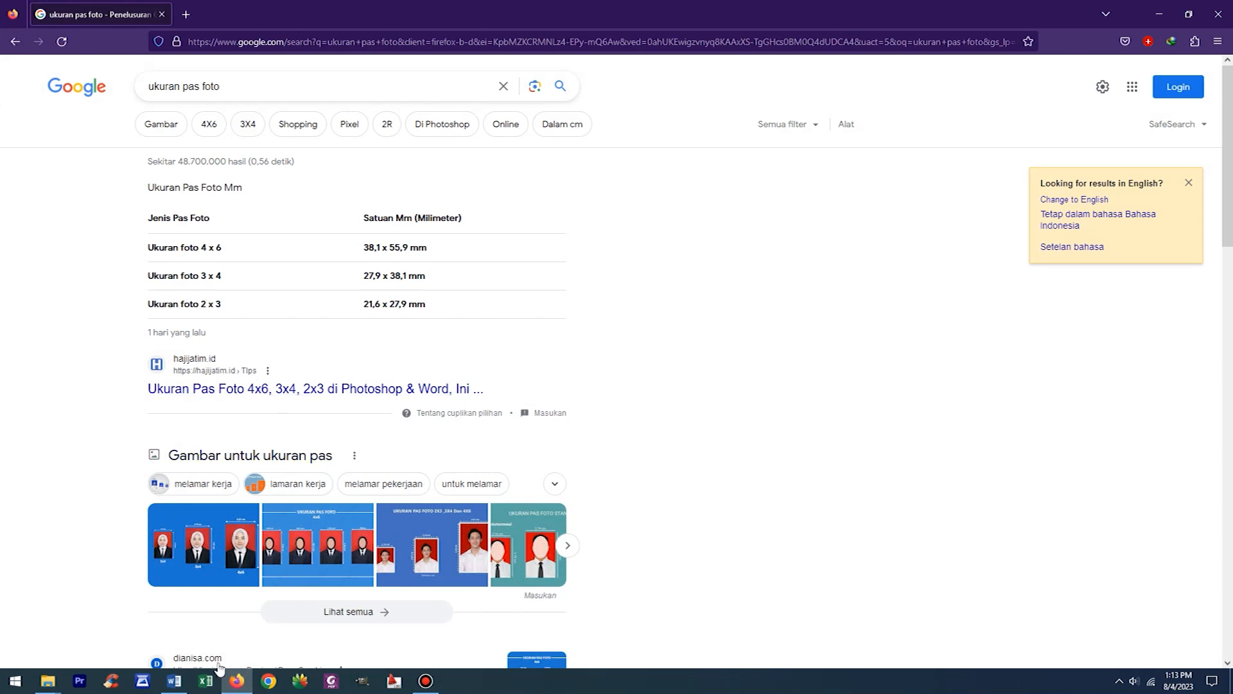
{"action": "left_click", "coordinate": [174, 682]}
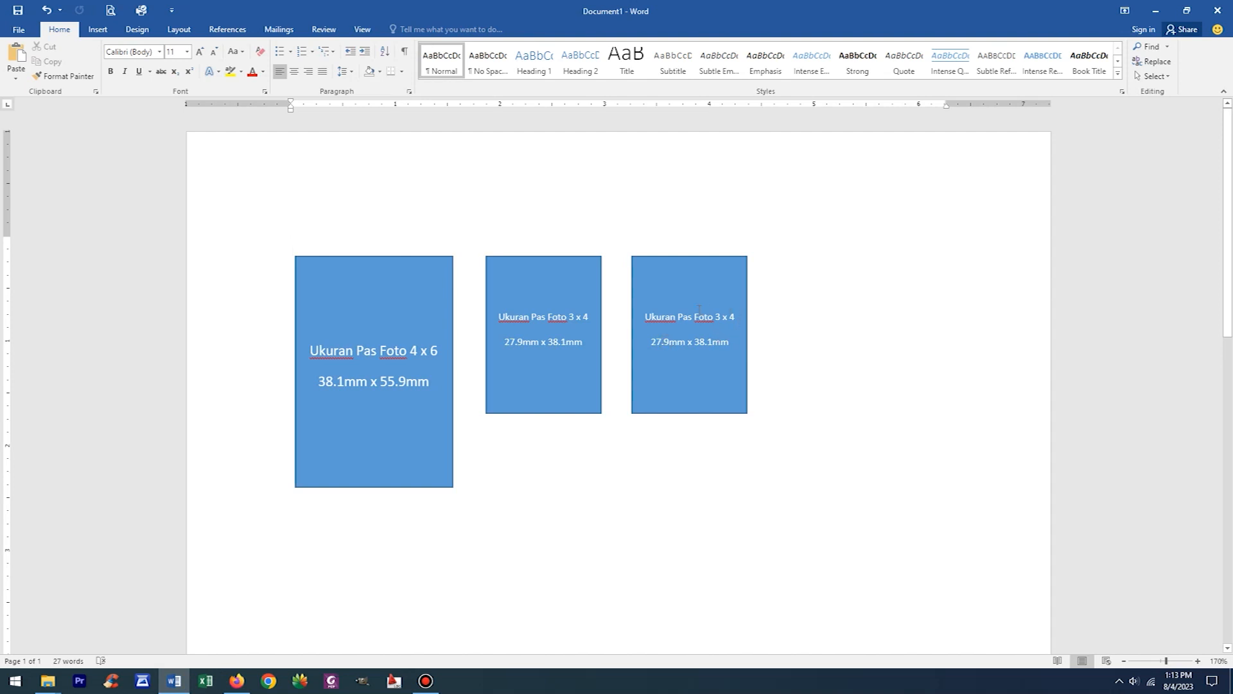
{"action": "left_click", "coordinate": [718, 317]}
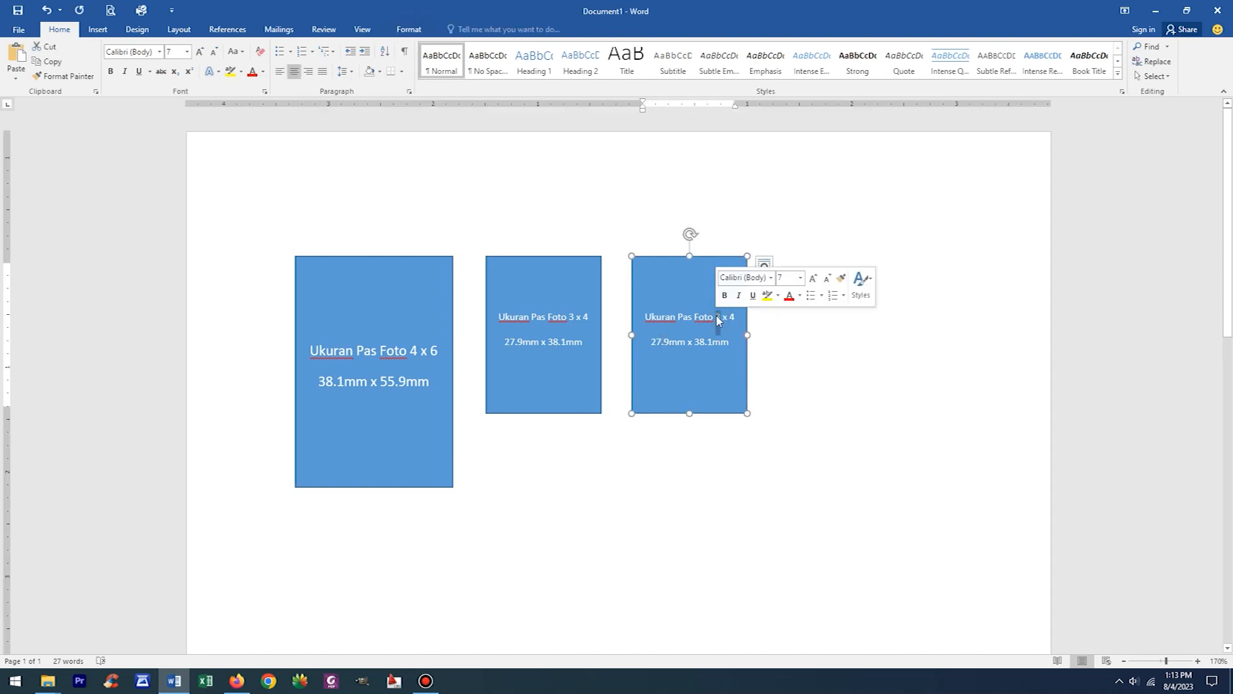
{"action": "double_click", "coordinate": [736, 316]}
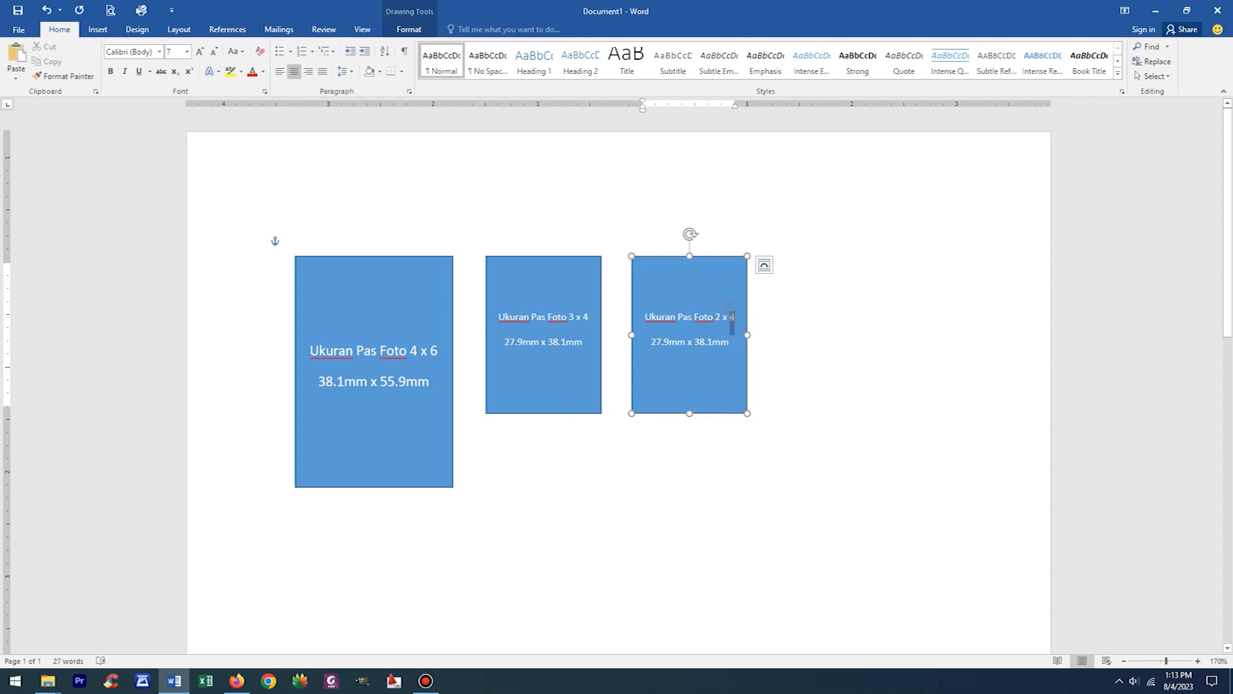
{"action": "type", "text": "3"}
- Change the 2 x 3 rectangle's dimension line to "21.6mm x 27.9mm"
{"action": "left_click_drag", "start_coordinate": [653, 342], "coordinate": [711, 341]}
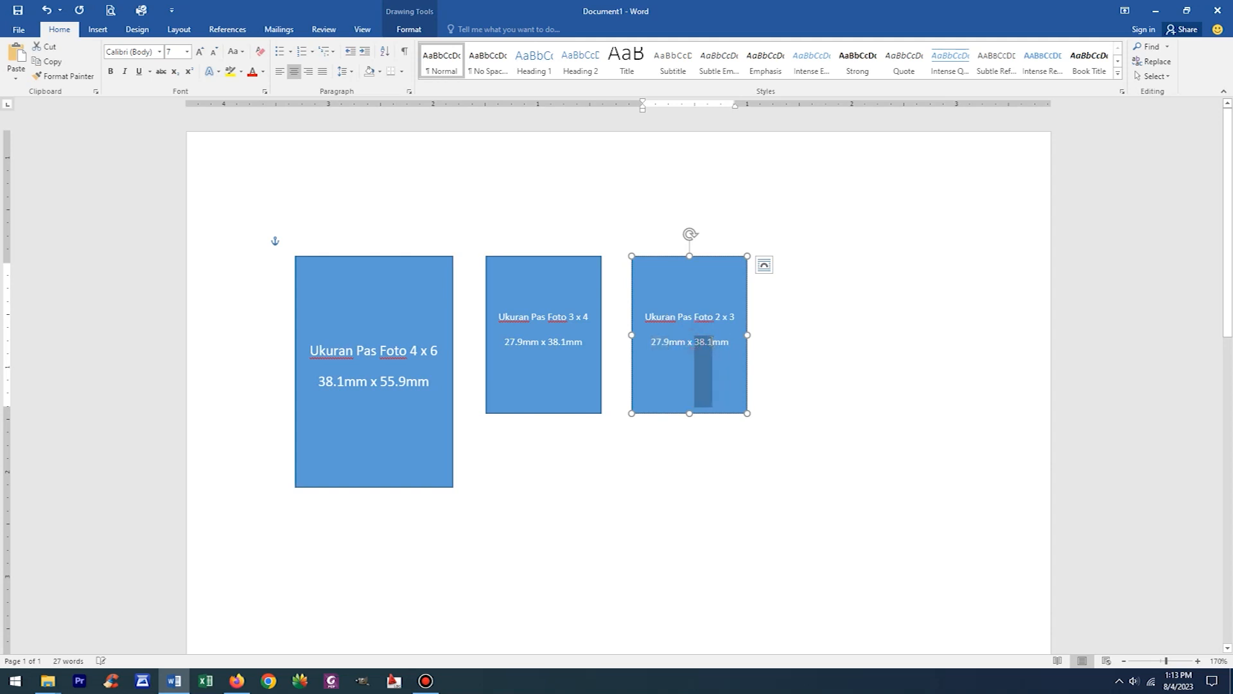
{"action": "key", "text": "ctrl+v"}
{"action": "left_click_drag", "start_coordinate": [656, 341], "coordinate": [668, 342]}
{"action": "type", "text": "1.6"}
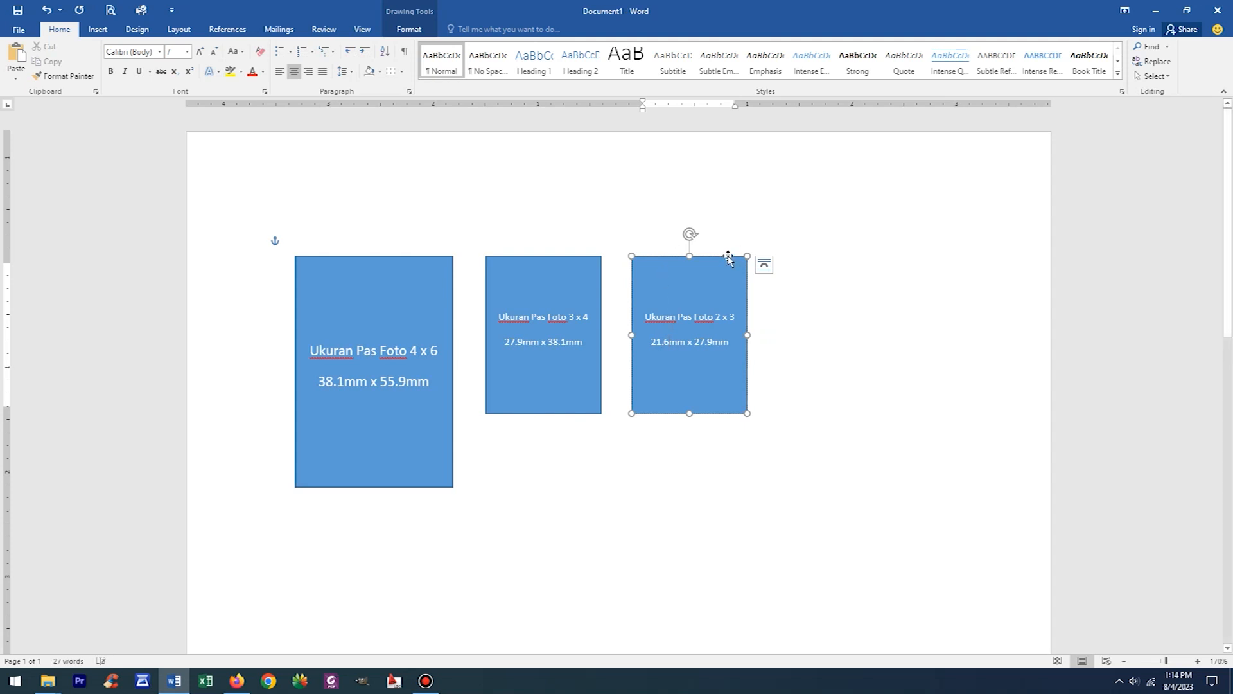
- Set the 2 x 3 rectangle's height to 27.9 mm, taking the value from its dimension line
{"action": "double_click", "coordinate": [726, 258]}
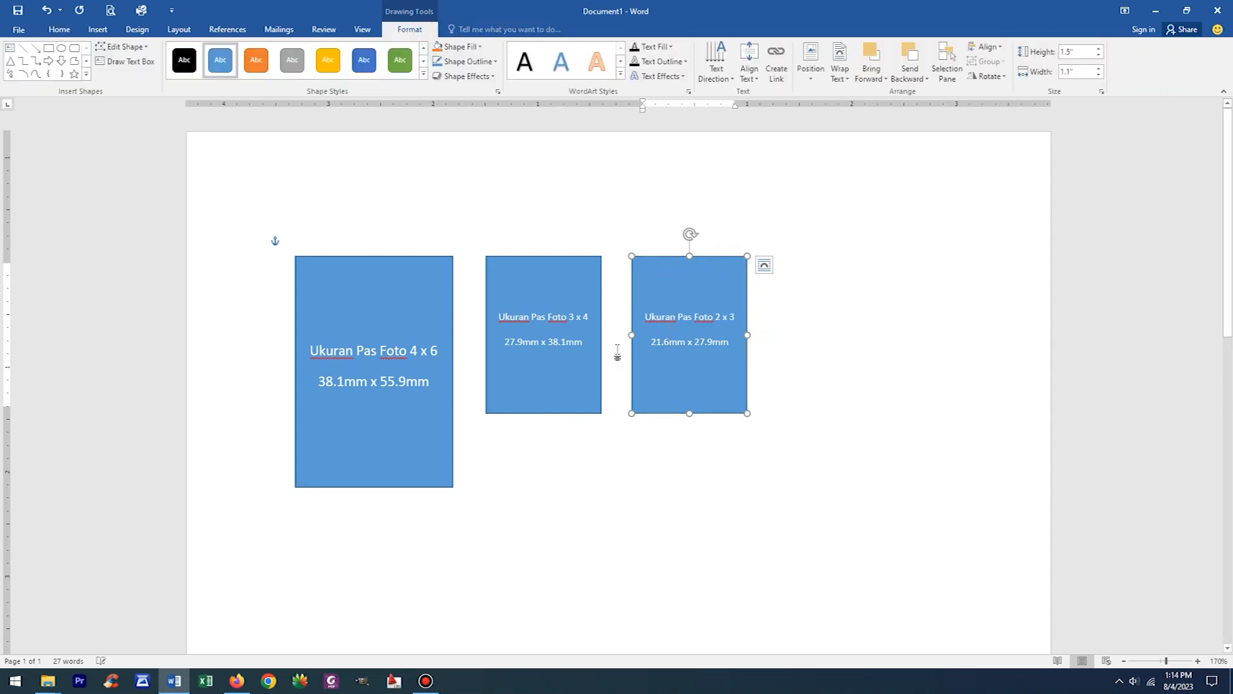
{"action": "left_click_drag", "start_coordinate": [698, 344], "coordinate": [728, 407]}
{"action": "left_click", "coordinate": [1074, 51]}
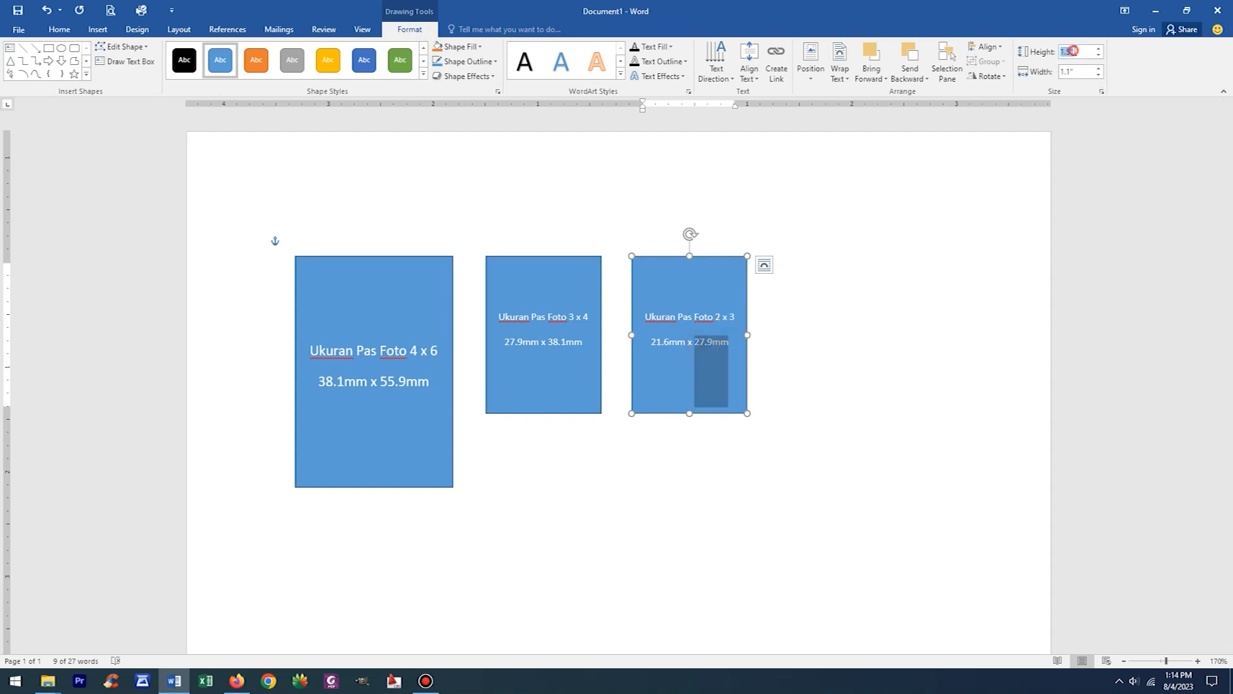
{"action": "type", "text": "27.9mm"}
{"action": "key", "text": "Return"}
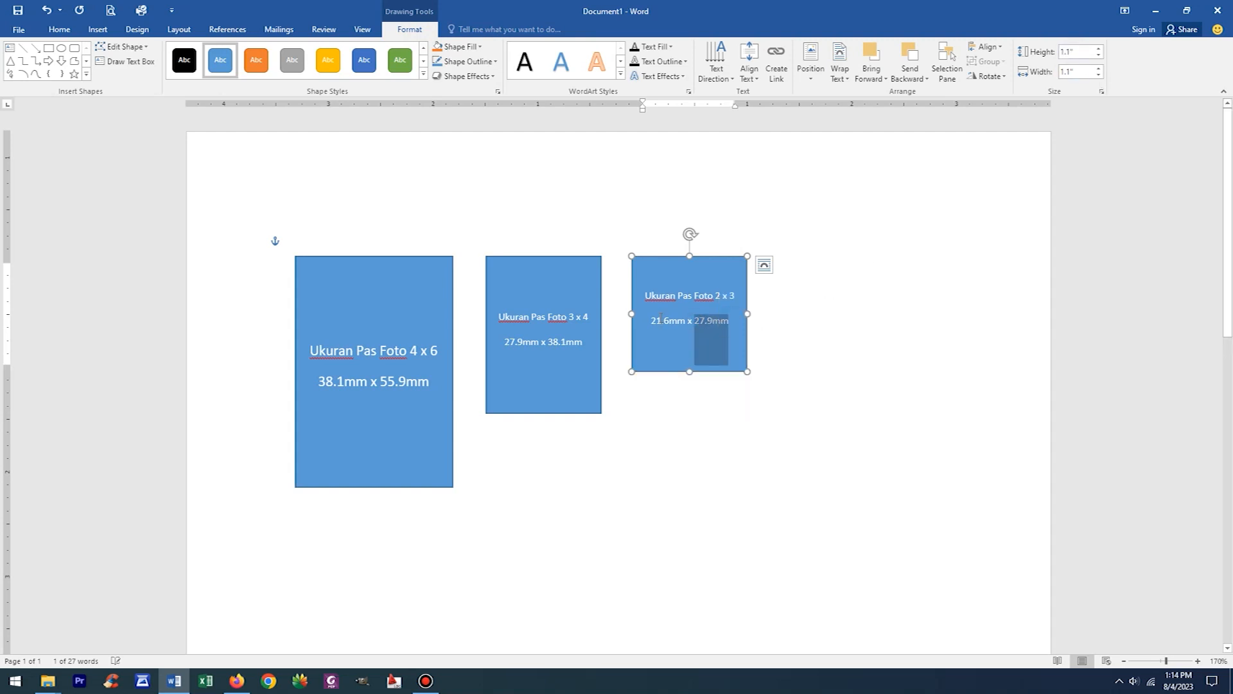
- Set the 2 x 3 rectangle's width to 21.6 mm by copying the value from its dimension line
{"action": "left_click_drag", "start_coordinate": [654, 323], "coordinate": [686, 363]}
{"action": "key", "text": "ctrl+c"}
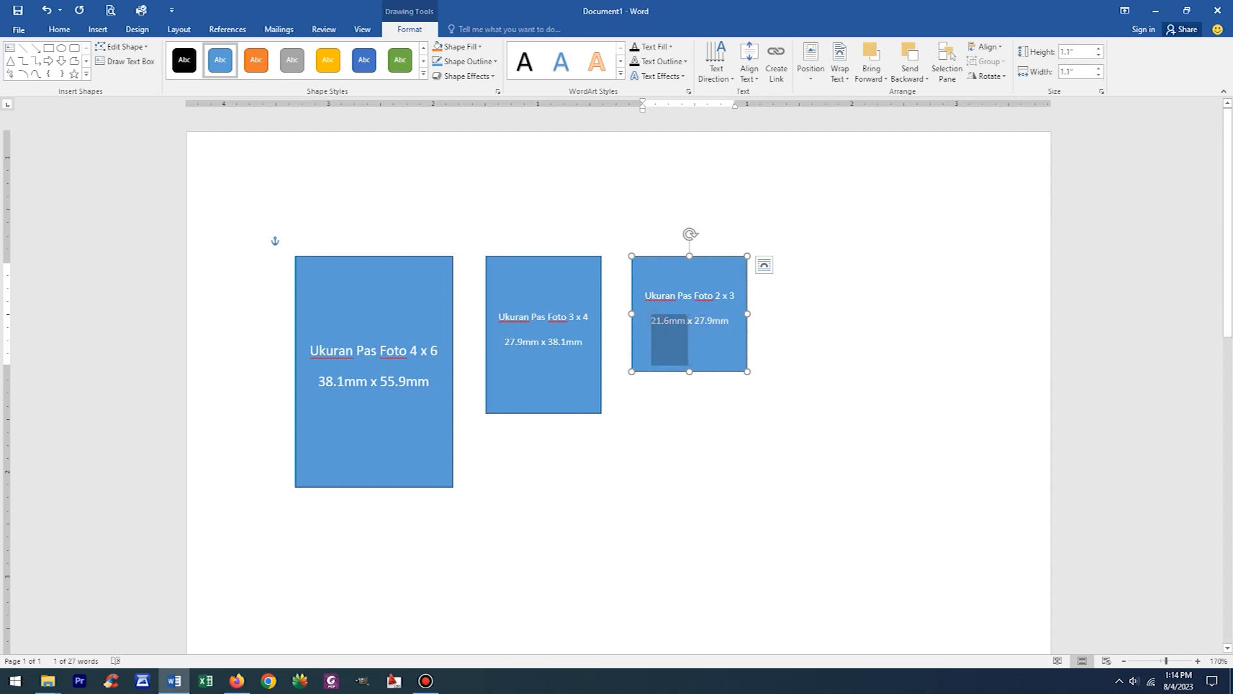
{"action": "key", "text": "Return"}
{"action": "left_click", "coordinate": [1087, 70]}
{"action": "key", "text": "ctrl+v"}
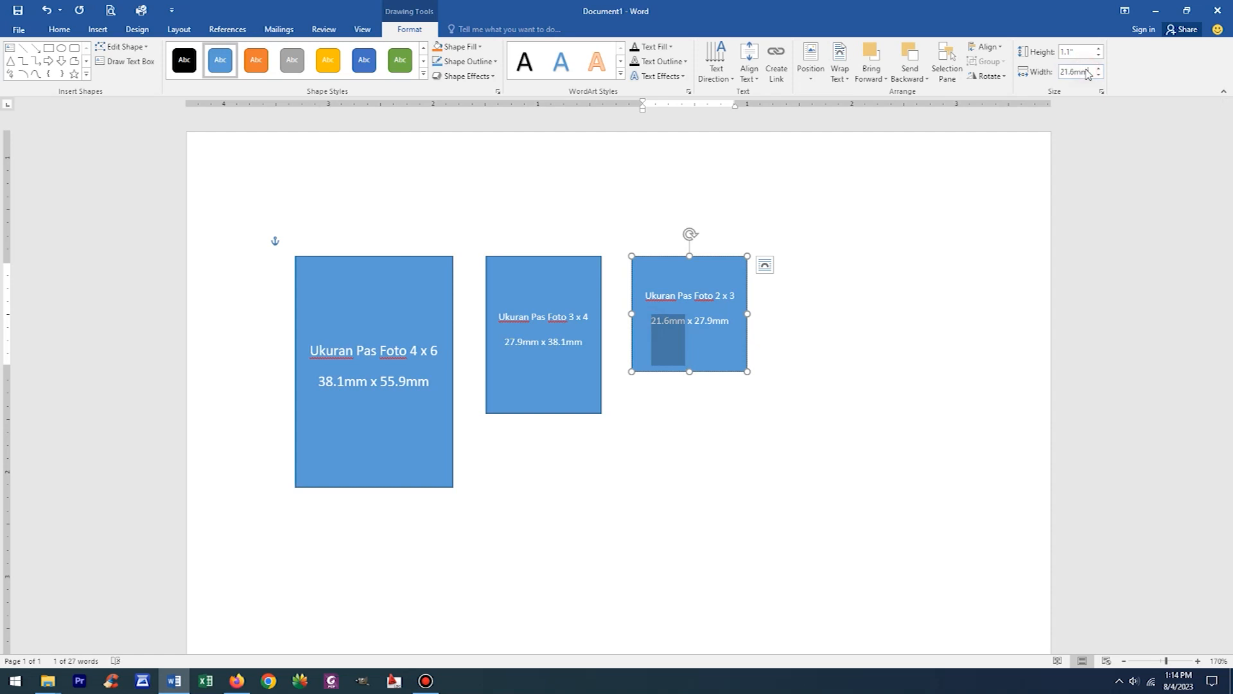
{"action": "key", "text": "Return"}
{"action": "left_click", "coordinate": [813, 436]}
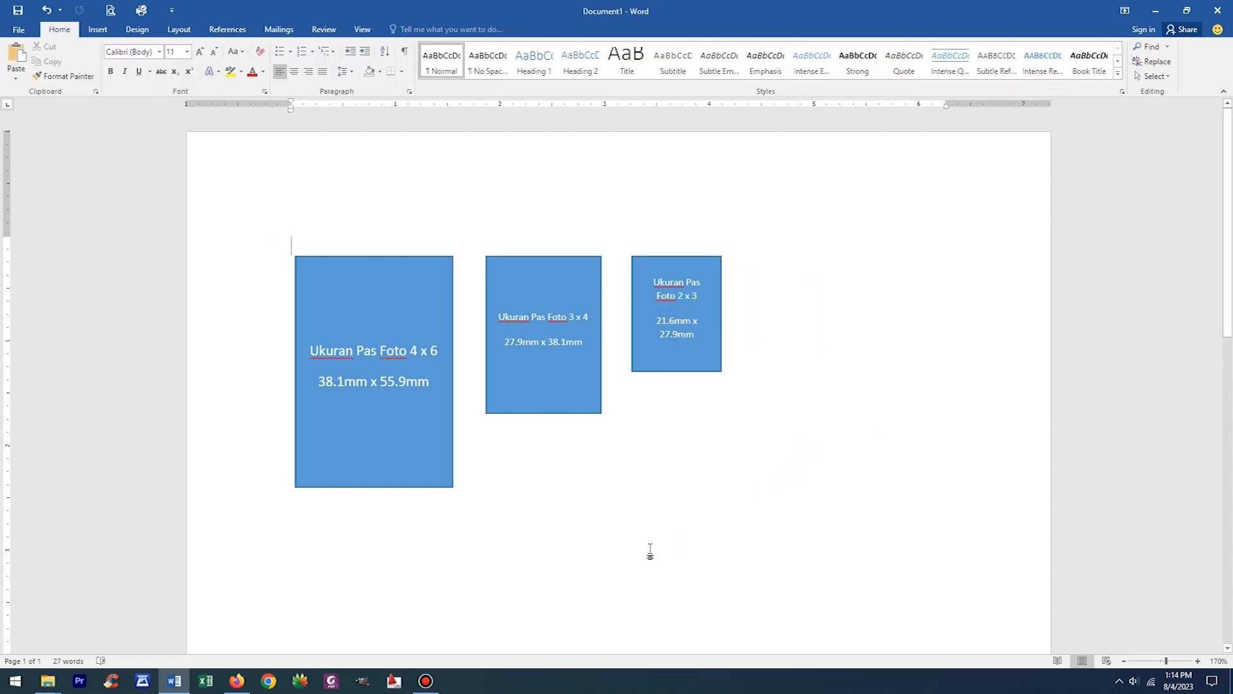
- Switch to Firefox and show the Google image results for "ukuran pas foto"
{"action": "scroll", "coordinate": [650, 552], "scroll_direction": "down", "scroll_amount": 1}
{"action": "scroll", "coordinate": [650, 552], "scroll_direction": "up", "scroll_amount": 1}
{"action": "left_click", "coordinate": [237, 681]}
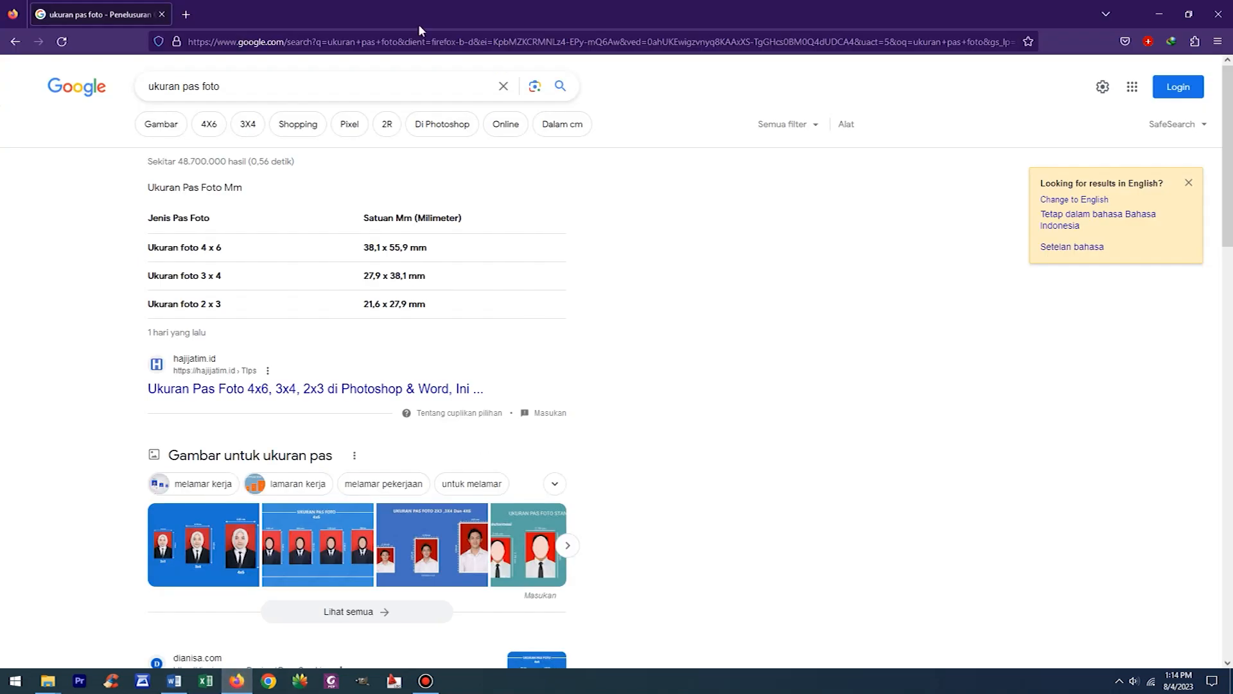
{"action": "left_click", "coordinate": [229, 86]}
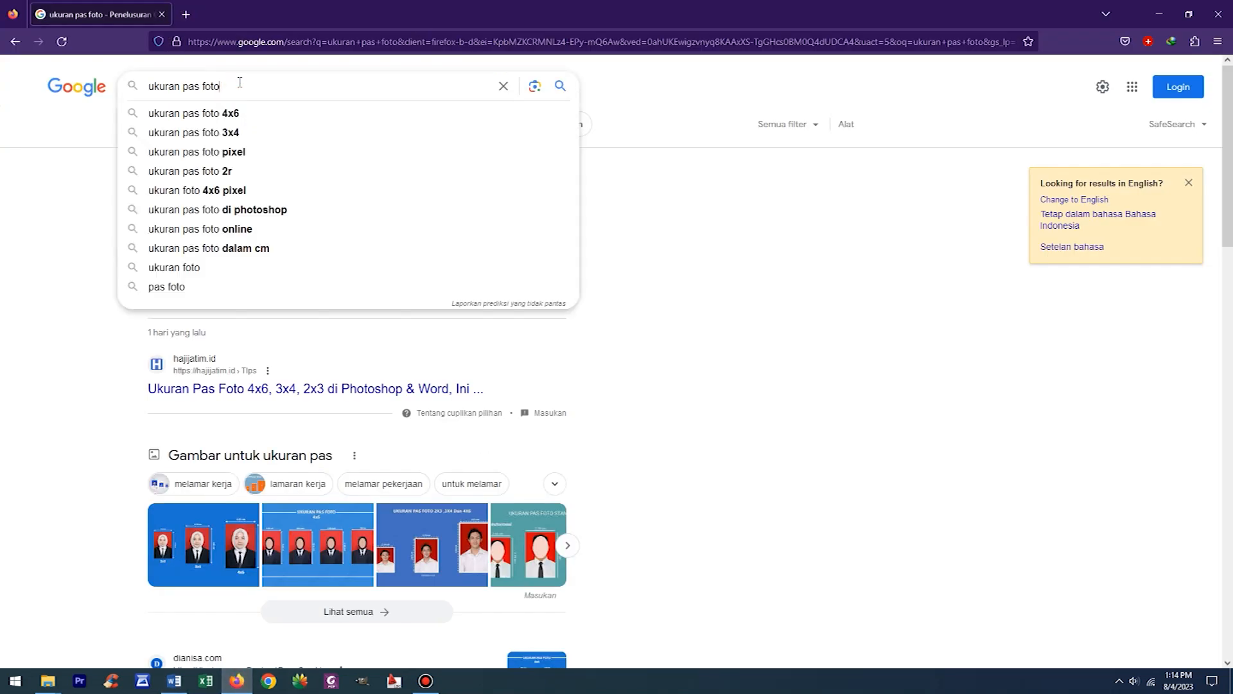
{"action": "left_click", "coordinate": [736, 219]}
{"action": "left_click", "coordinate": [171, 126]}
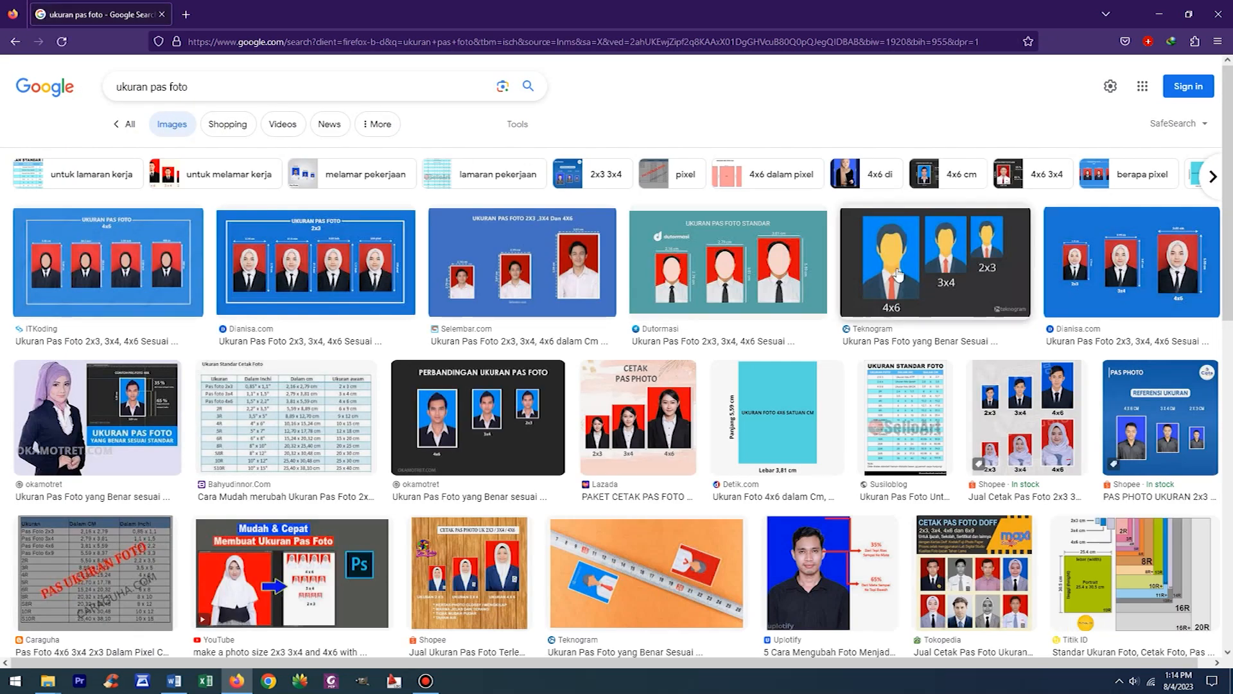
- Replace the image search query with "foto orang" and run the search
{"action": "left_click", "coordinate": [152, 87]}
{"action": "left_click_drag", "start_coordinate": [168, 86], "coordinate": [77, 86]}
{"action": "key", "text": "BackSpace"}
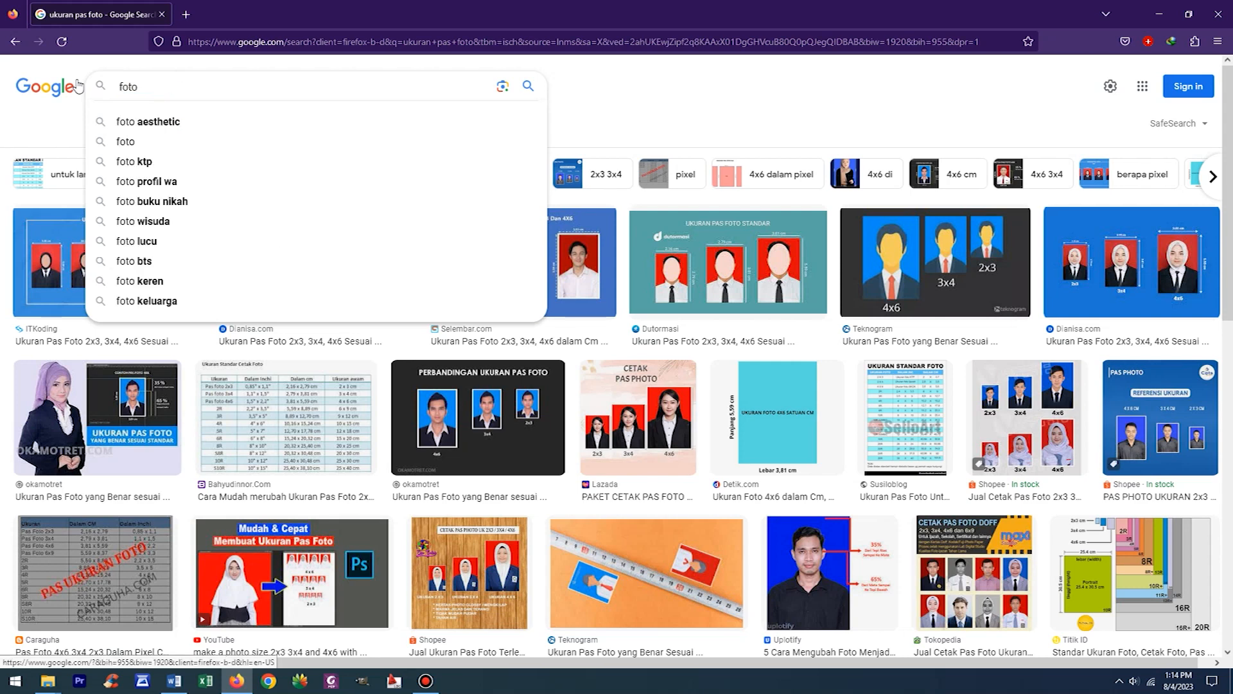
{"action": "left_click", "coordinate": [231, 95]}
{"action": "type", "text": "orang"}
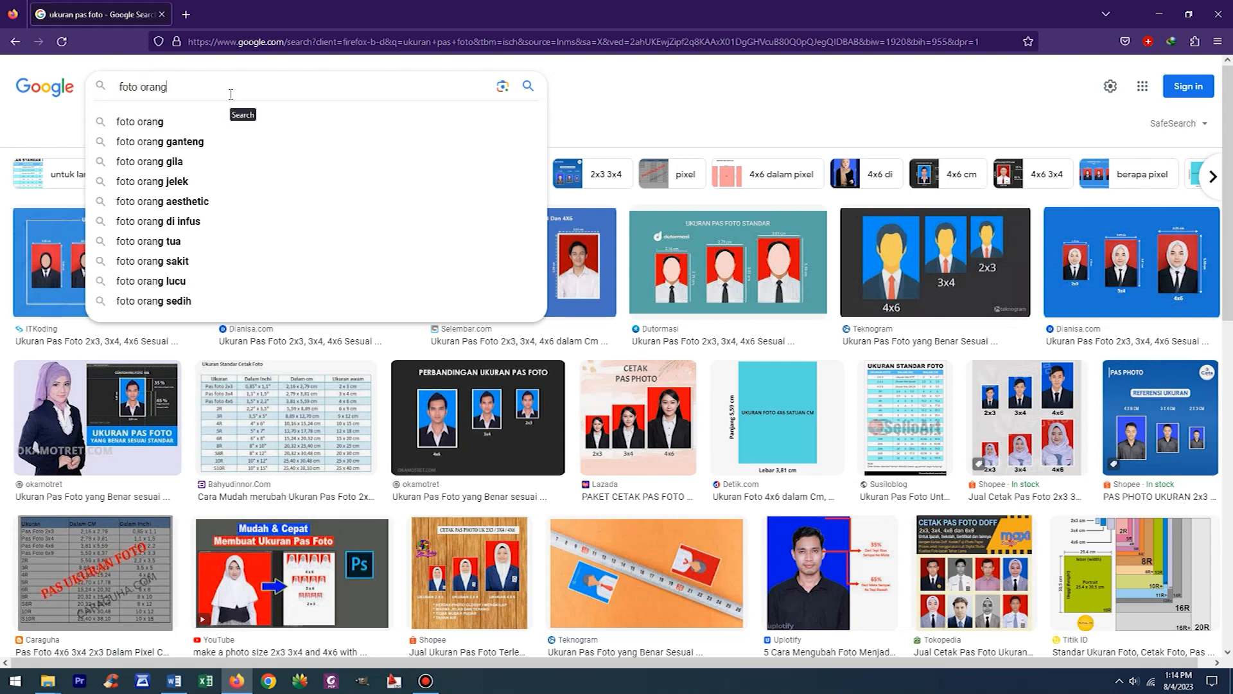
{"action": "key", "text": "Return"}
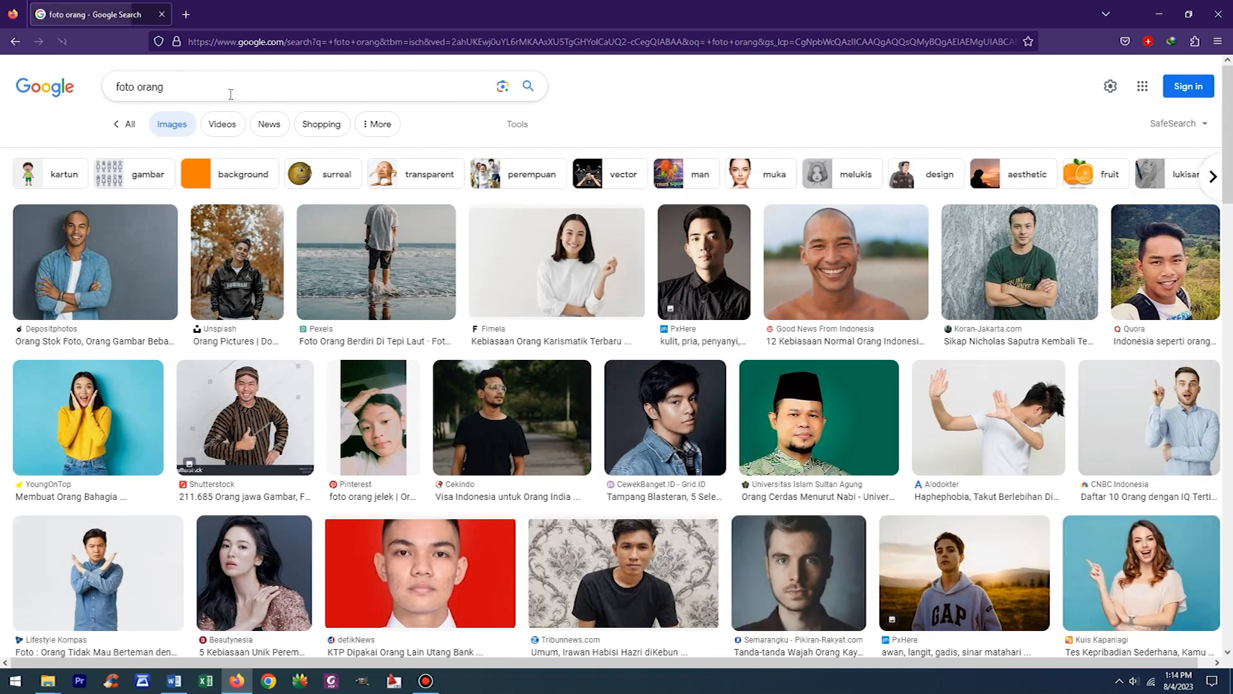
- Browse the image results, open the Diskominfo Kaltim orangutan photo and copy the enlarged image
{"action": "scroll", "coordinate": [172, 164], "scroll_direction": "down", "scroll_amount": 5}
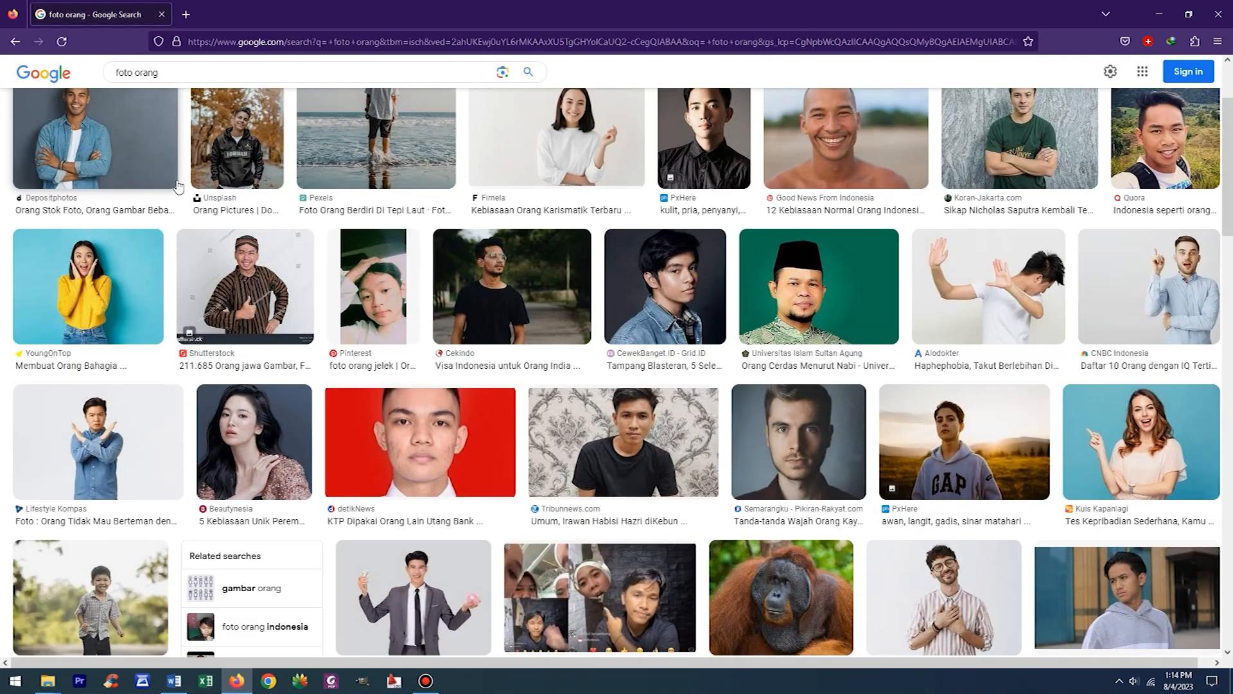
{"action": "scroll", "coordinate": [212, 244], "scroll_direction": "down", "scroll_amount": 5}
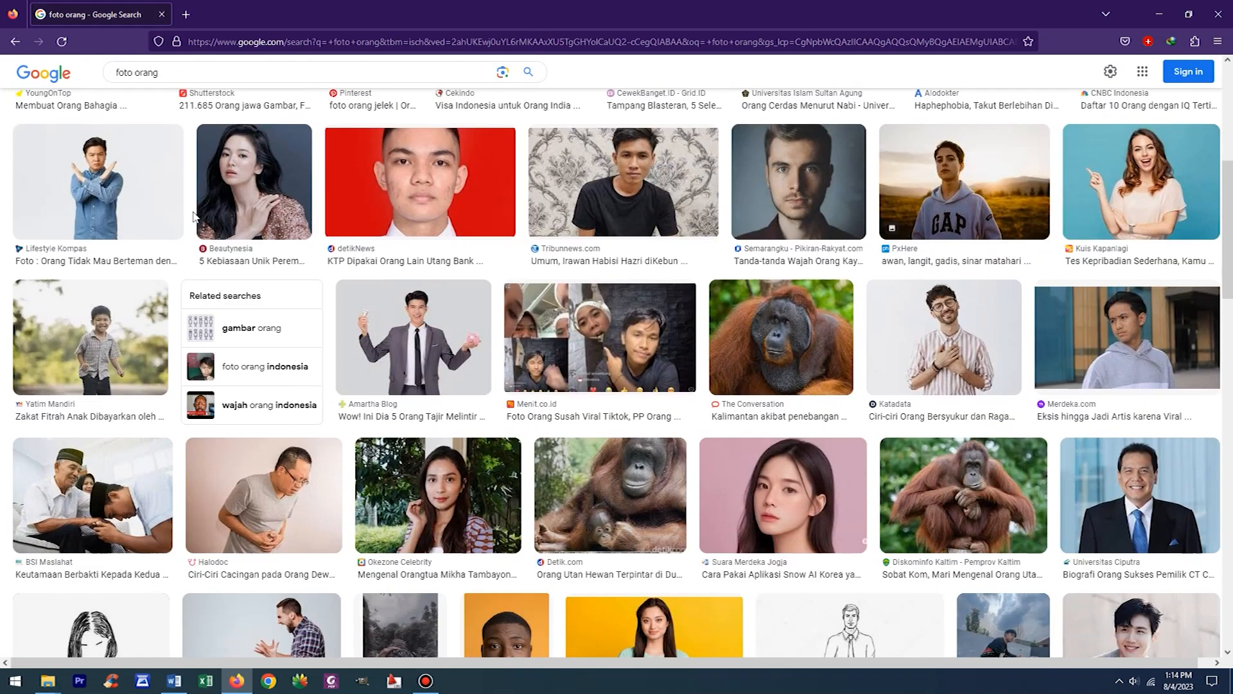
{"action": "scroll", "coordinate": [469, 307], "scroll_direction": "down", "scroll_amount": 5}
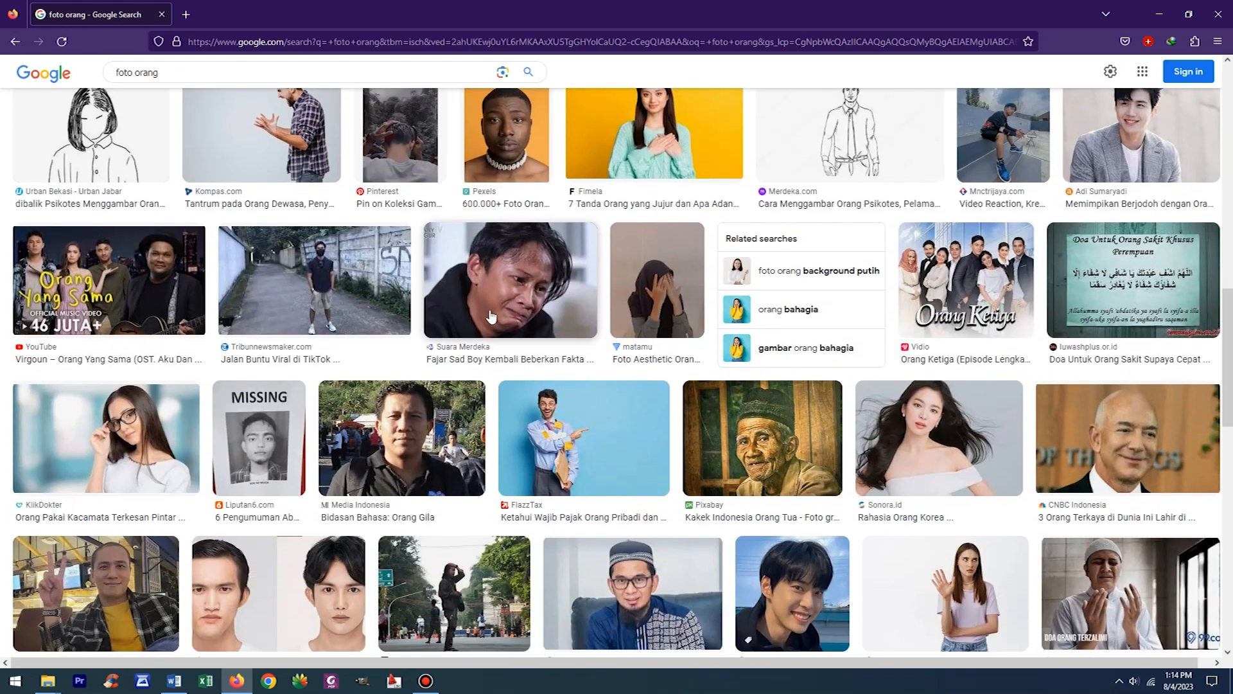
{"action": "scroll", "coordinate": [527, 302], "scroll_direction": "up", "scroll_amount": 18}
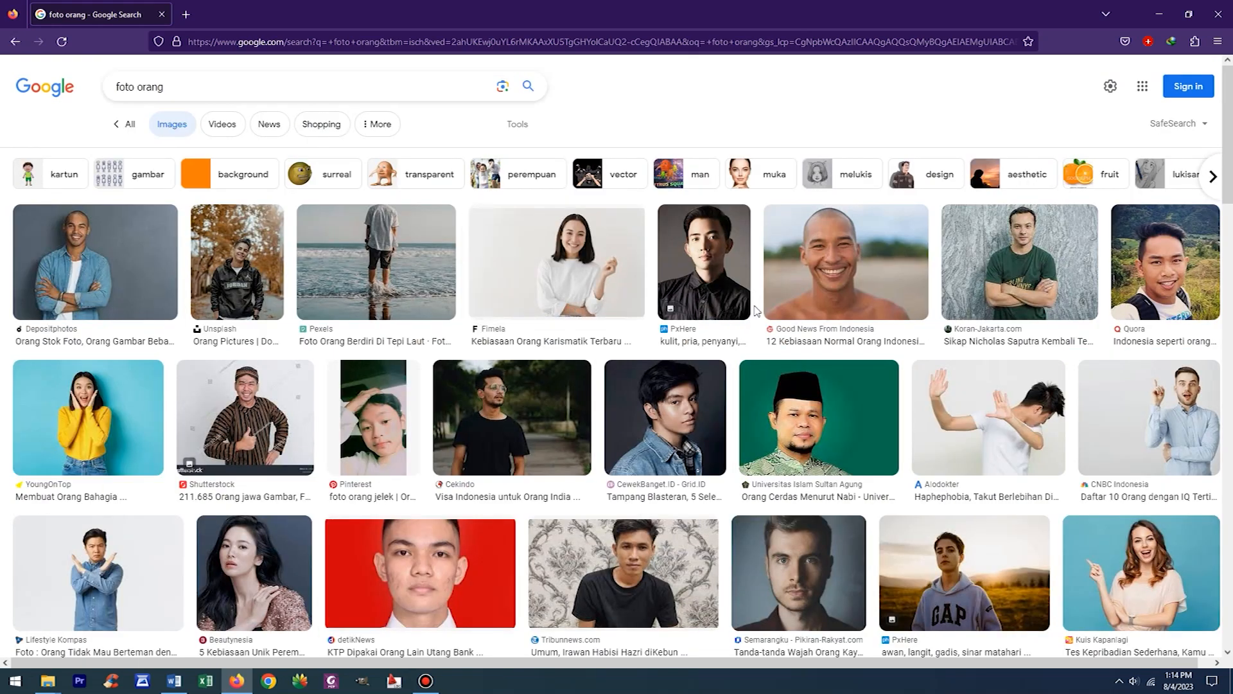
{"action": "scroll", "coordinate": [771, 333], "scroll_direction": "down", "scroll_amount": 9}
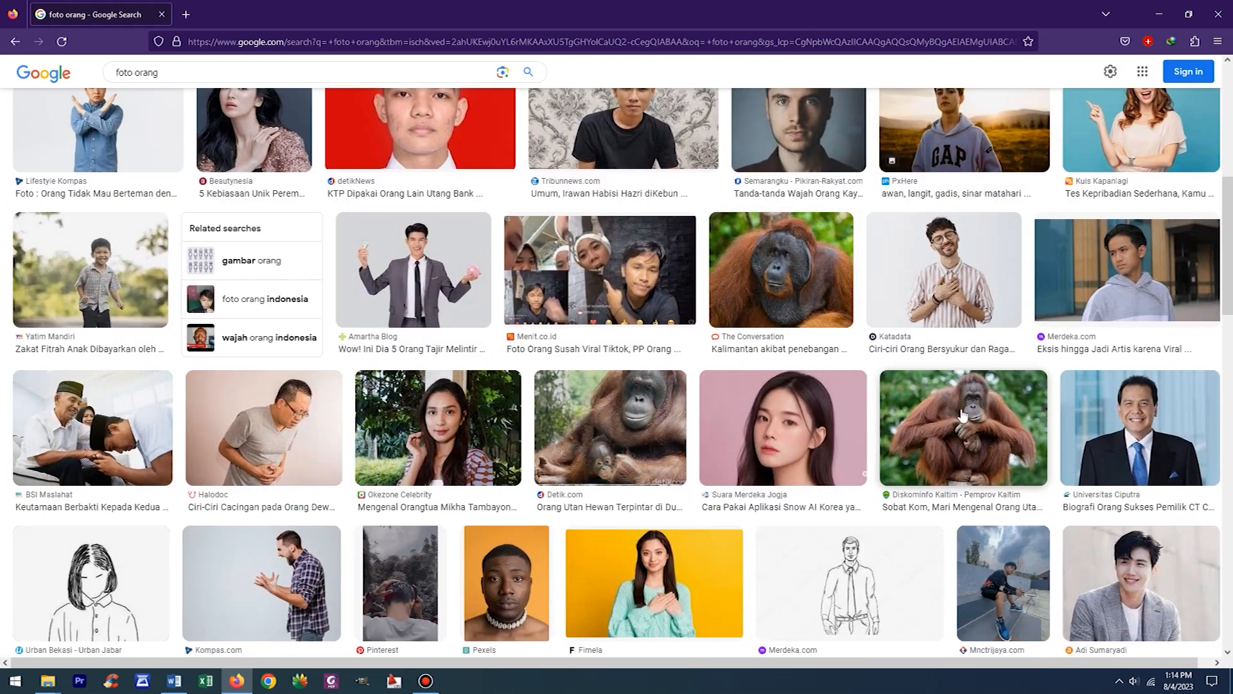
{"action": "left_click", "coordinate": [965, 420]}
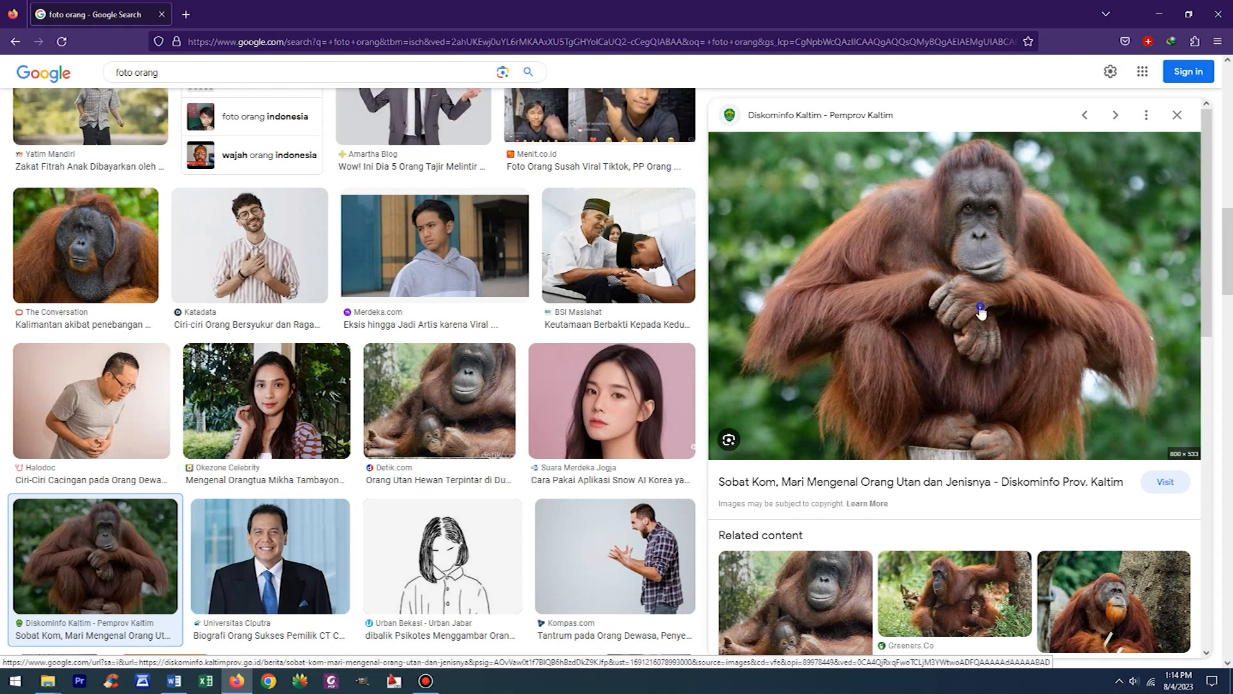
{"action": "right_click", "coordinate": [1111, 324]}
{"action": "left_click", "coordinate": [1015, 486]}
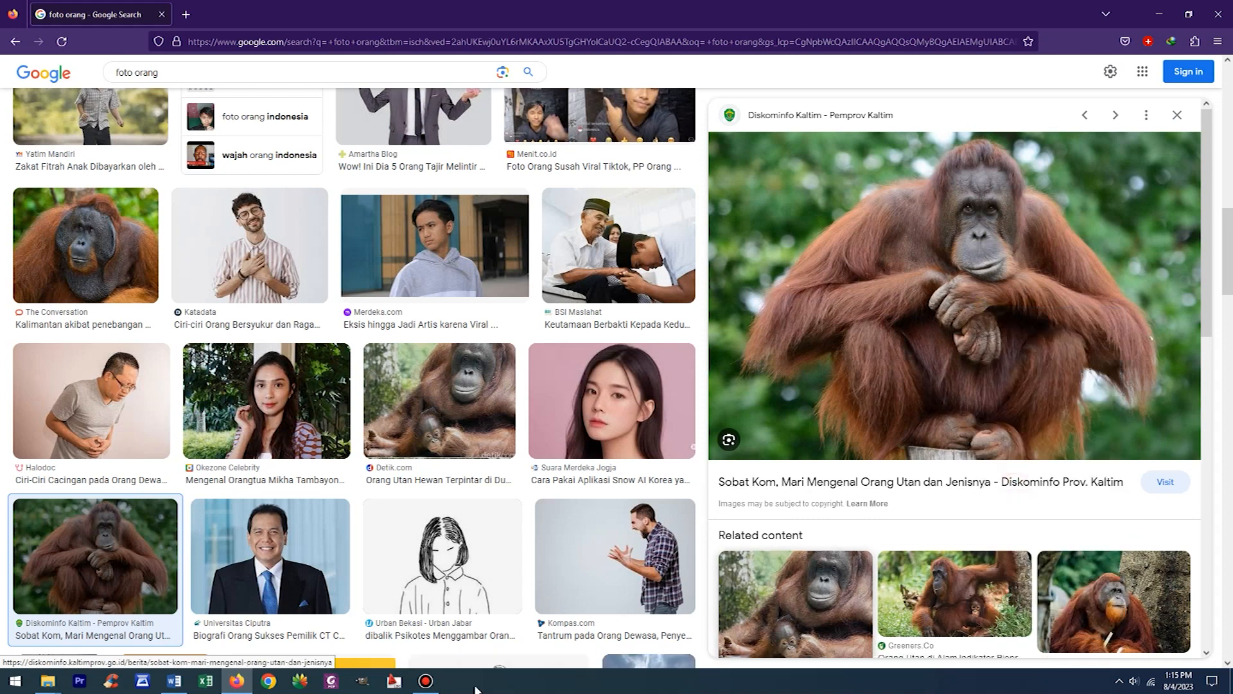
- Switch to Word, paste the copied orangutan photo and set its text wrapping to In Front of Text
{"action": "left_click", "coordinate": [174, 680]}
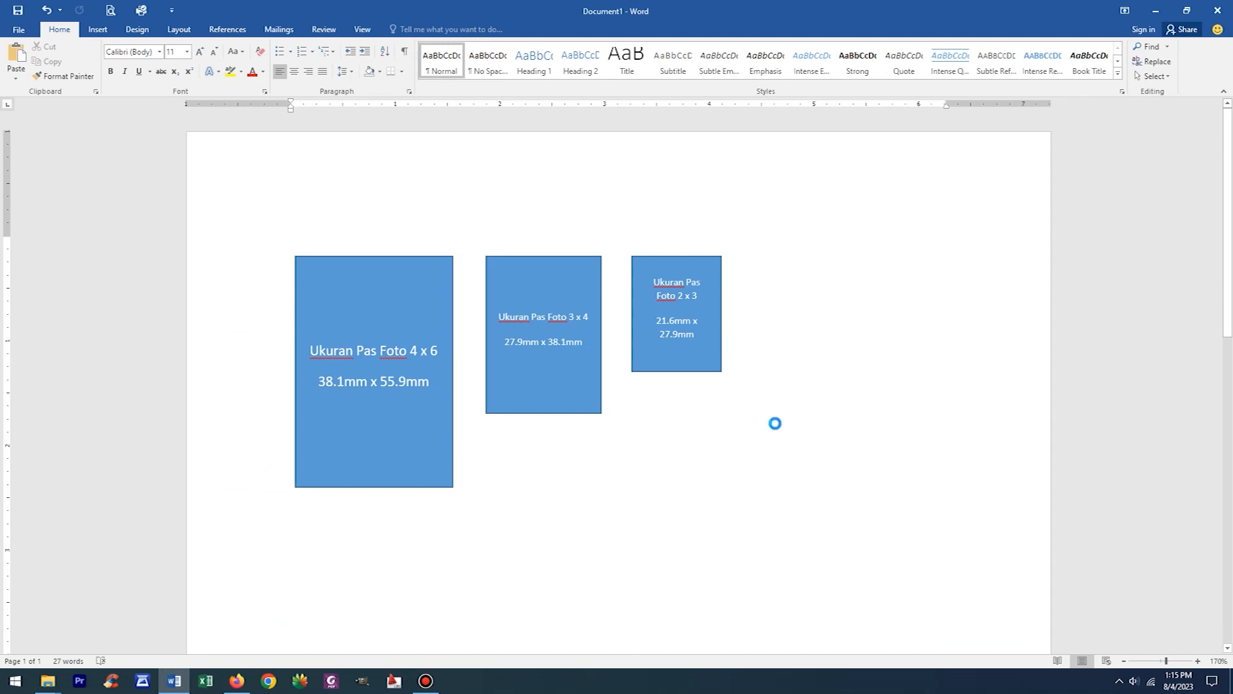
{"action": "key", "text": "ctrl+v"}
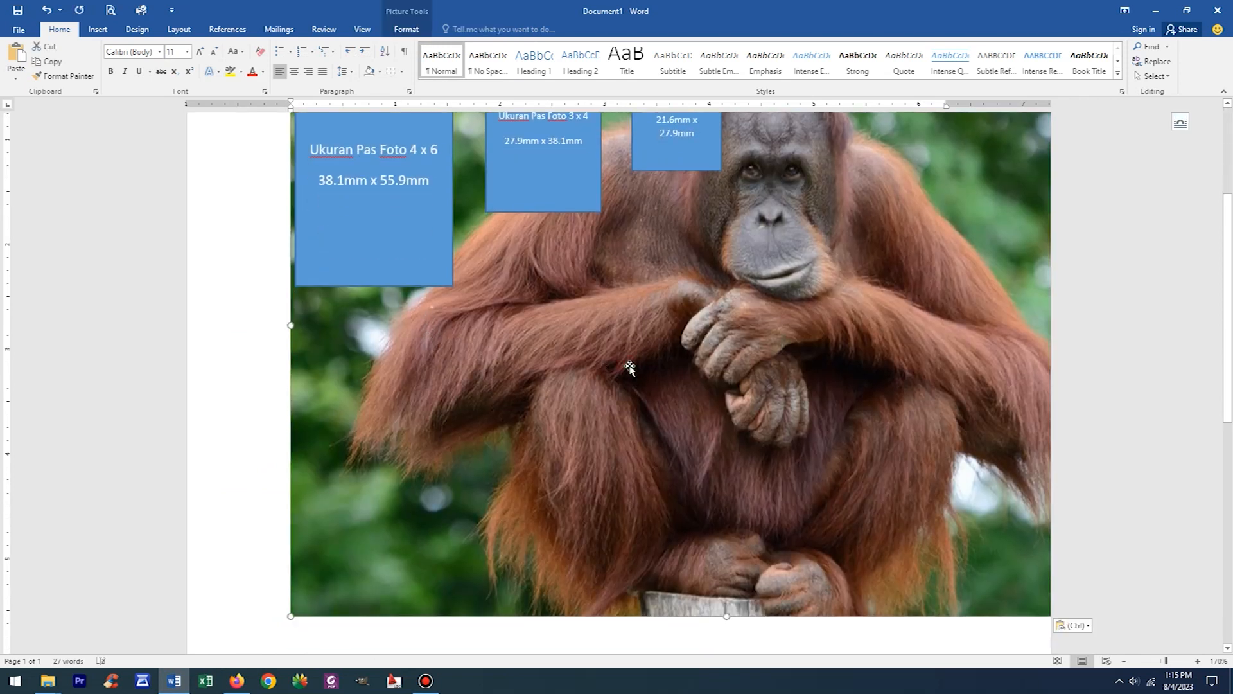
{"action": "scroll", "coordinate": [894, 402], "scroll_direction": "up", "scroll_amount": 3}
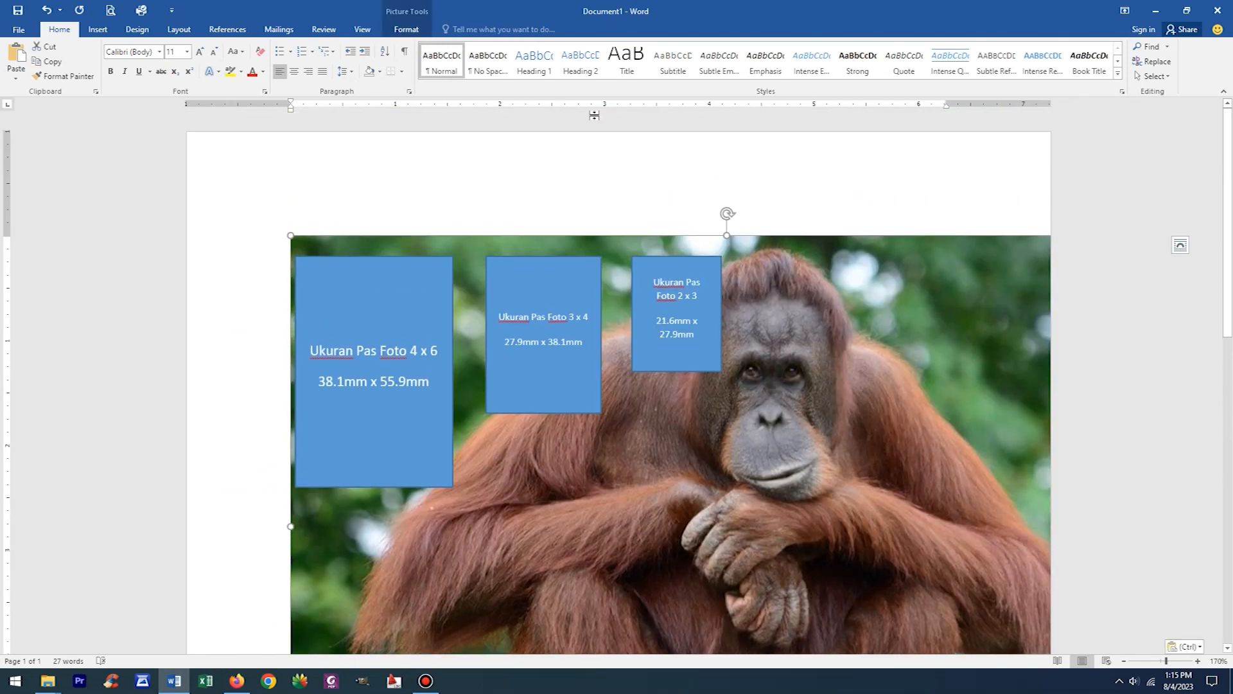
{"action": "left_click", "coordinate": [406, 30]}
{"action": "left_click", "coordinate": [917, 71]}
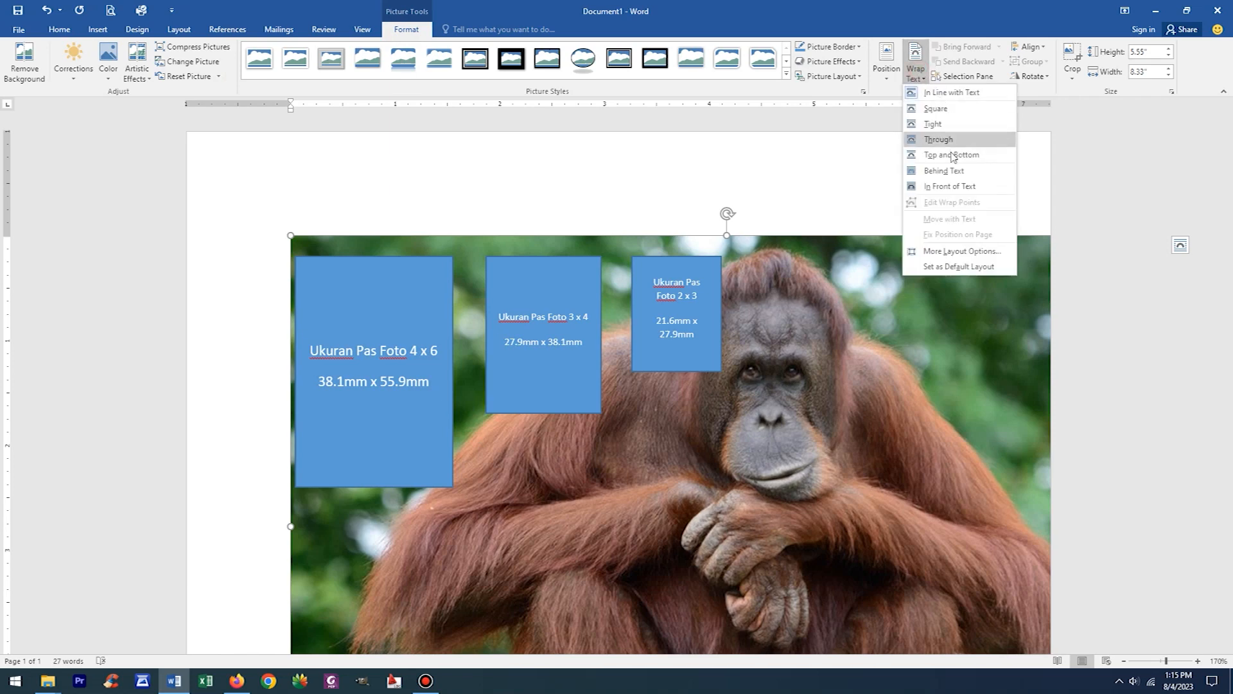
{"action": "left_click", "coordinate": [949, 186]}
- Scale the photo down to about 3.43" wide by 2.29" high and place it beside the 4 x 6 rectangle
{"action": "left_click_drag", "start_coordinate": [291, 236], "coordinate": [570, 421]}
{"action": "scroll", "coordinate": [732, 369], "scroll_direction": "down", "scroll_amount": 5}
{"action": "left_click_drag", "start_coordinate": [854, 364], "coordinate": [545, 364]}
{"action": "scroll", "coordinate": [644, 476], "scroll_direction": "up", "scroll_amount": 5}
{"action": "scroll", "coordinate": [644, 476], "scroll_direction": "down", "scroll_amount": 3}
{"action": "left_click_drag", "start_coordinate": [838, 220], "coordinate": [468, 373]}
{"action": "scroll", "coordinate": [481, 418], "scroll_direction": "up", "scroll_amount": 3}
{"action": "left_click_drag", "start_coordinate": [486, 578], "coordinate": [835, 305]}
- Try setting the photo's width to 38.1 mm, copied from the 4 x 6 rectangle's label, and undo the change
{"action": "left_click_drag", "start_coordinate": [320, 333], "coordinate": [367, 433]}
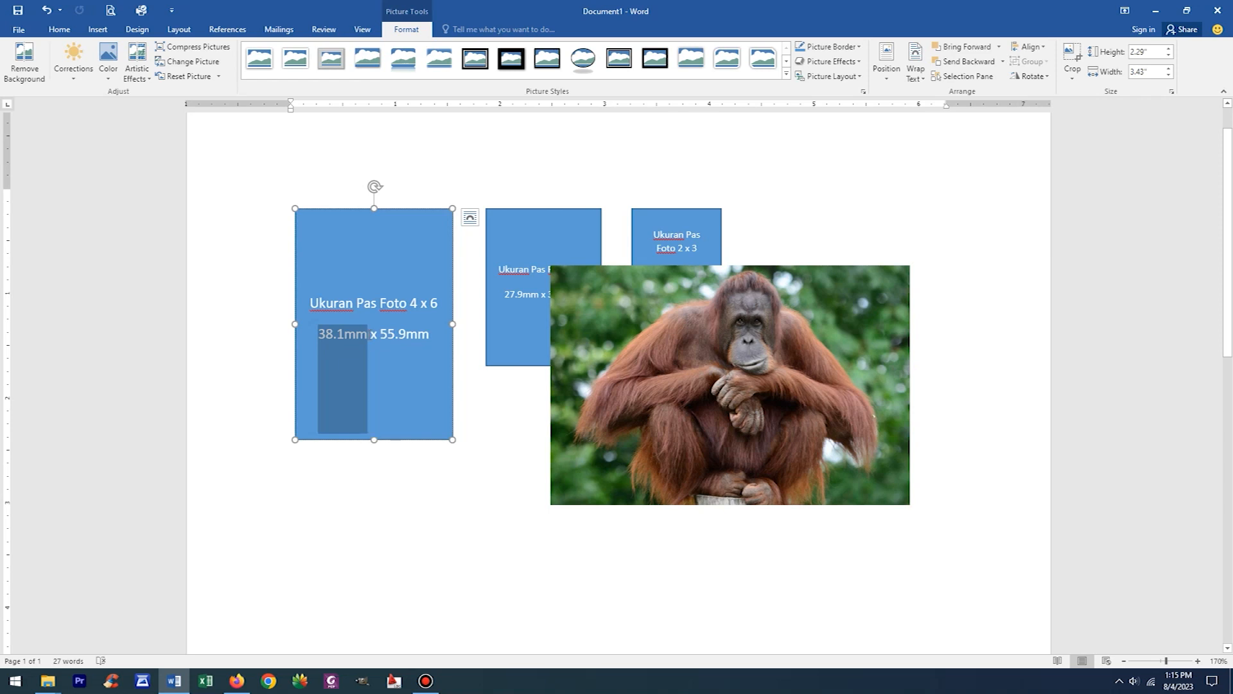
{"action": "left_click", "coordinate": [697, 371]}
{"action": "left_click", "coordinate": [407, 29]}
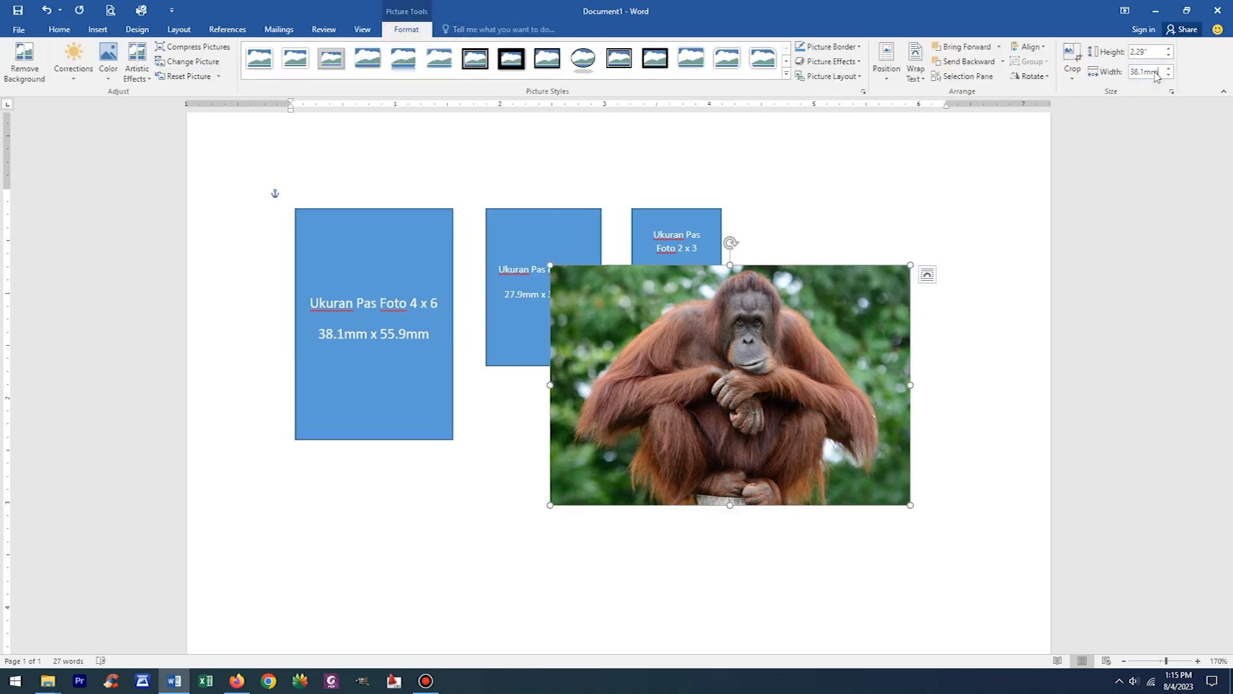
{"action": "key", "text": "Return"}
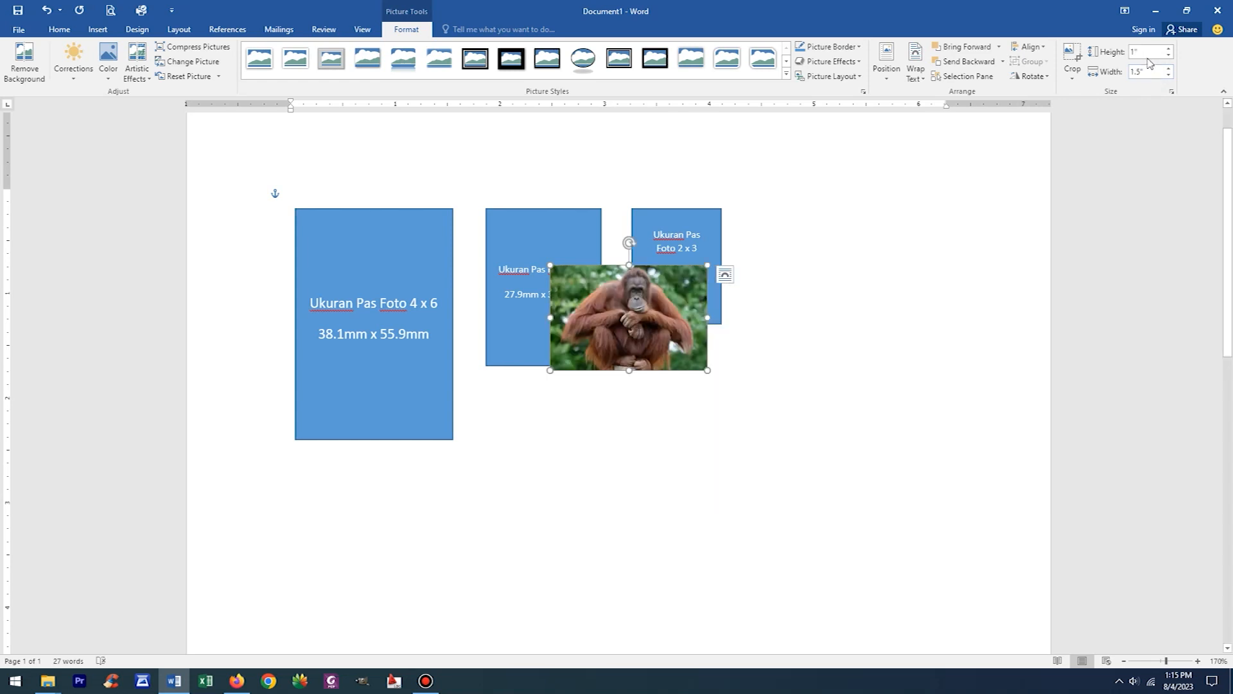
{"action": "key", "text": "ctrl+z"}
- Try setting the photo's height to 38.1 mm and undo the change
{"action": "left_click", "coordinate": [1150, 54]}
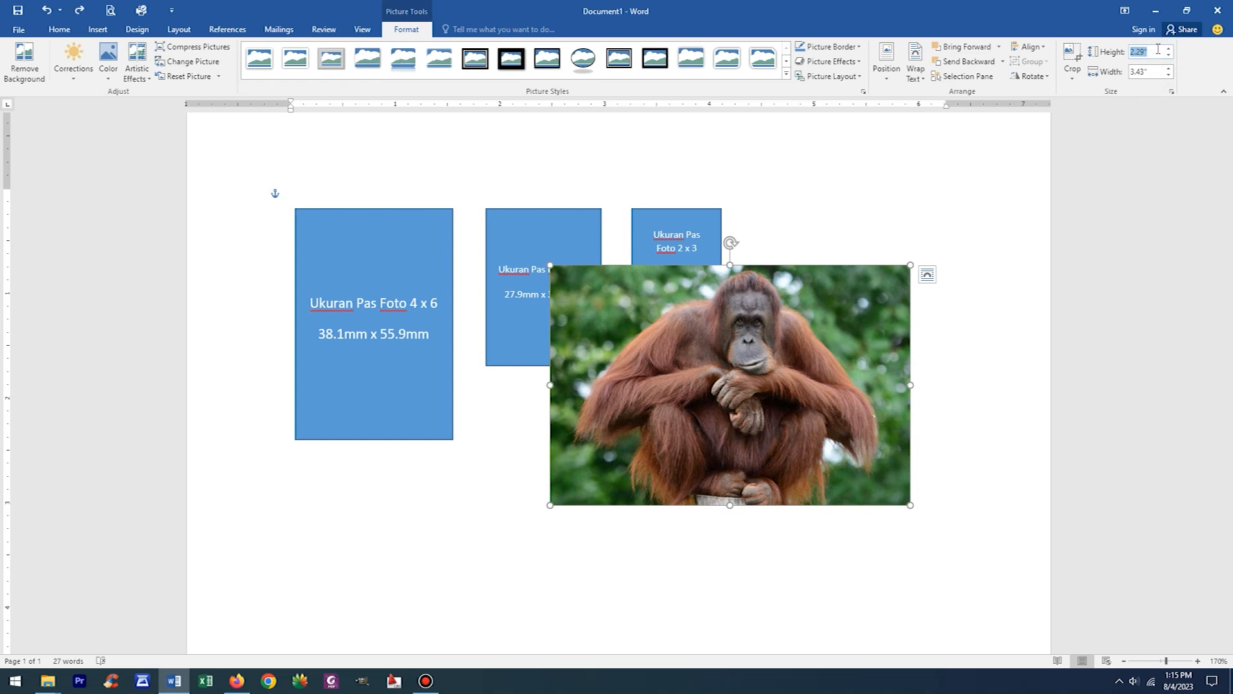
{"action": "type", "text": "38.1mm"}
{"action": "key", "text": "Return"}
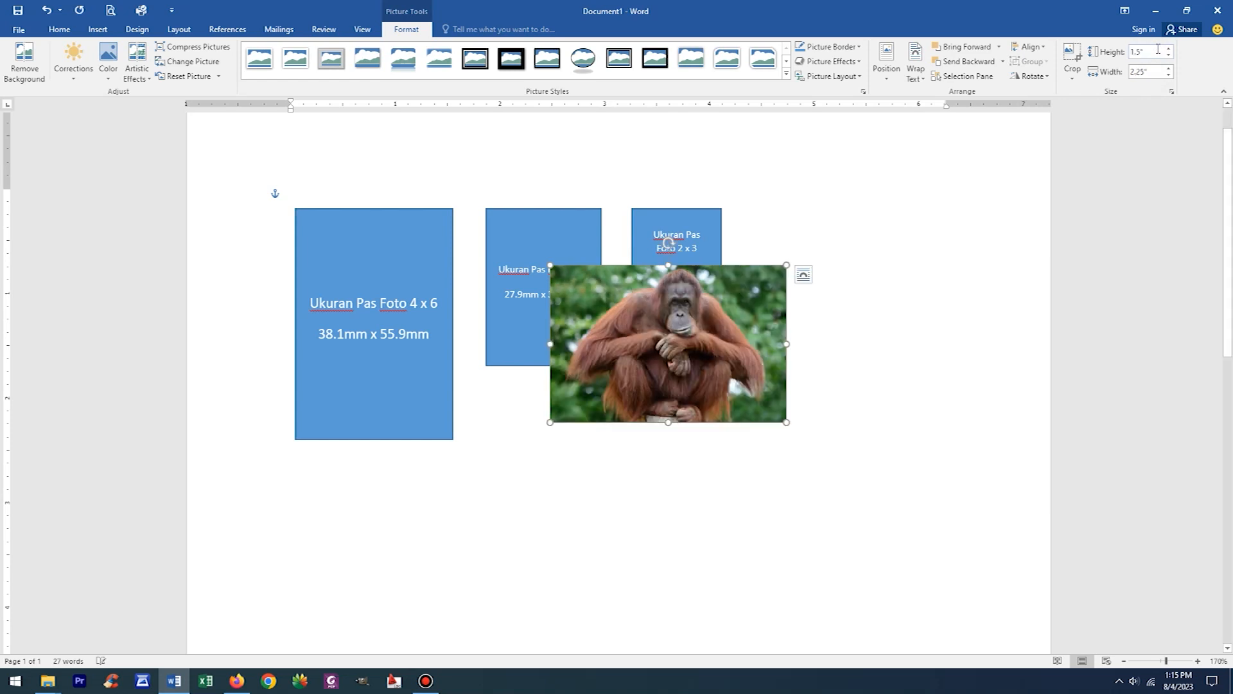
{"action": "key", "text": "ctrl+z"}
- Set the photo's height to 55.9 mm by copying the value from the 4 x 6 rectangle's label
{"action": "left_click_drag", "start_coordinate": [379, 333], "coordinate": [429, 333]}
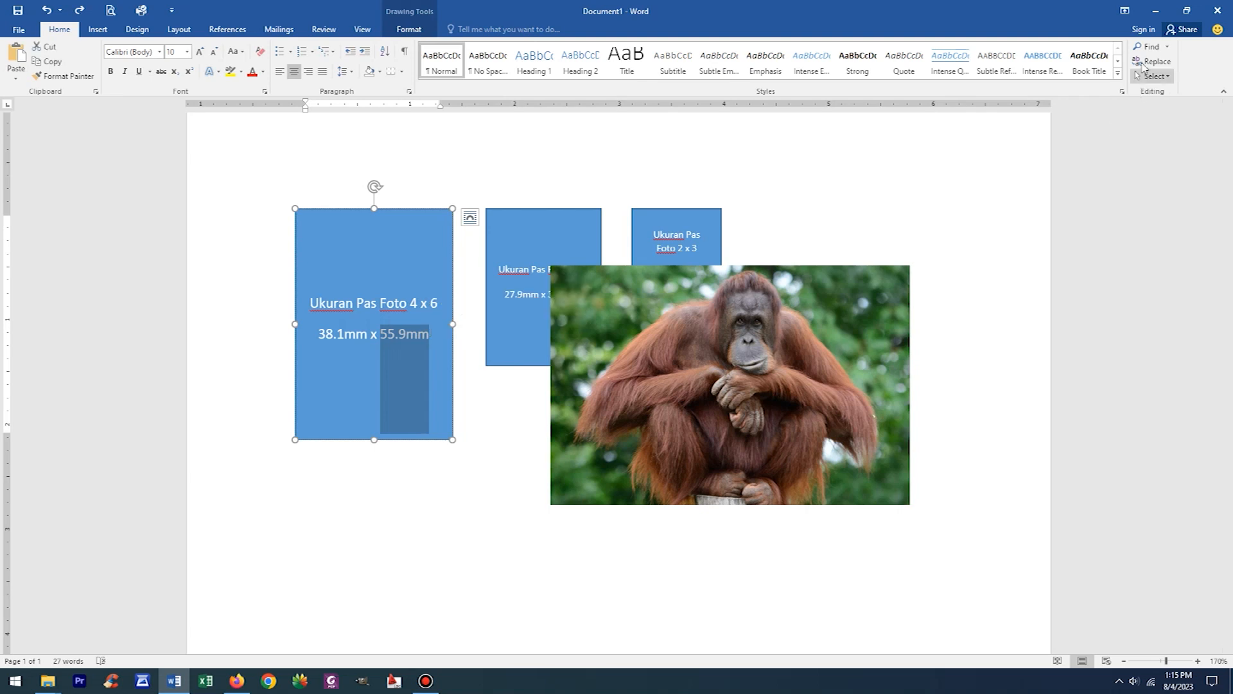
{"action": "left_click", "coordinate": [797, 345]}
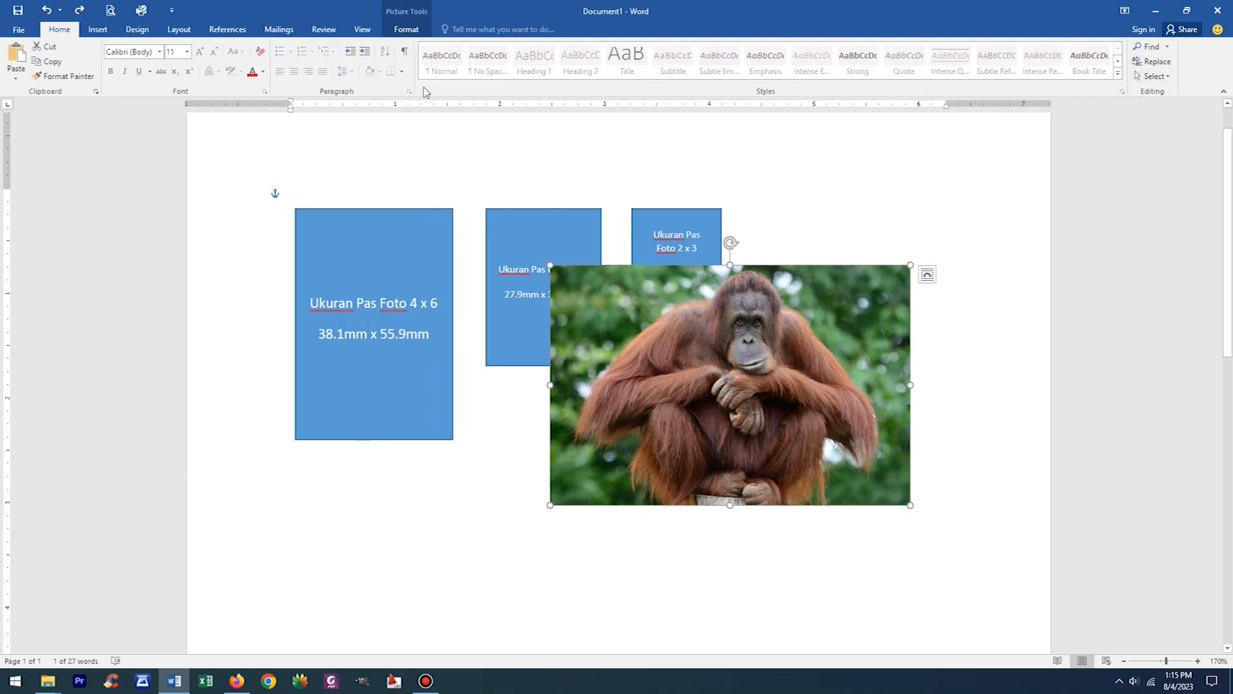
{"action": "left_click", "coordinate": [407, 30]}
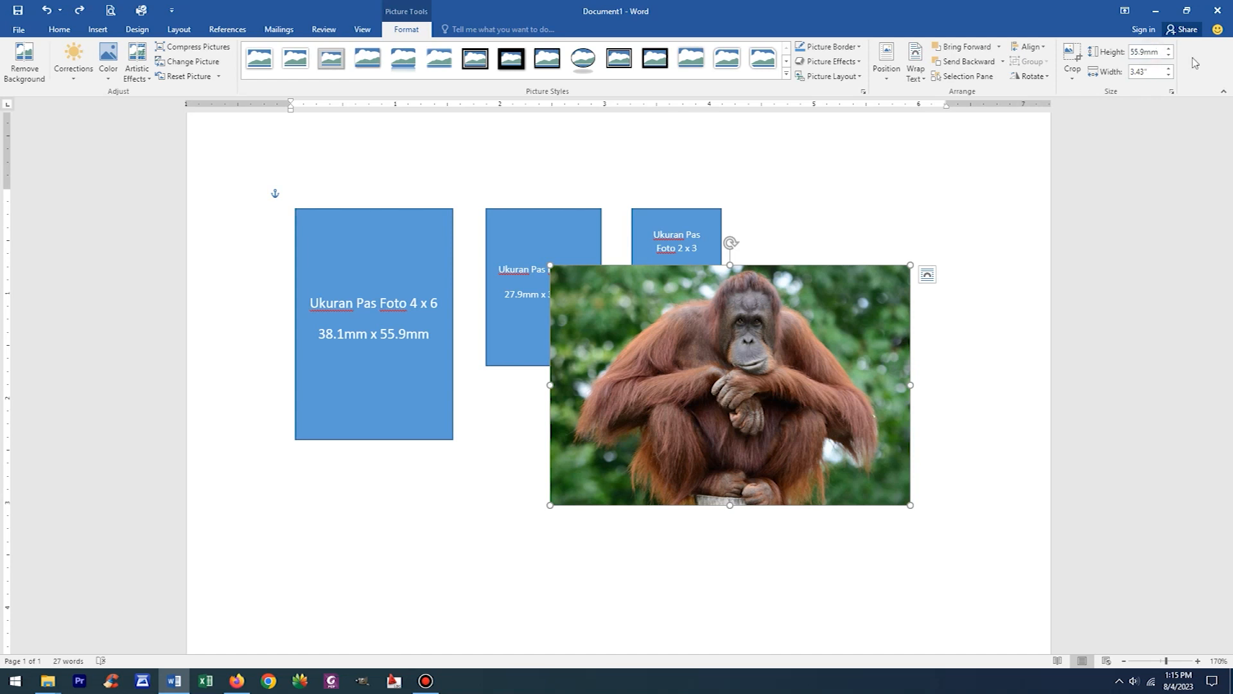
{"action": "key", "text": "Return"}
- Place the photo over the 4 x 6 rectangle, crop both sides to the rectangle's 1.5" width and centre the orangutan in the crop
{"action": "left_click_drag", "start_coordinate": [776, 325], "coordinate": [435, 271]}
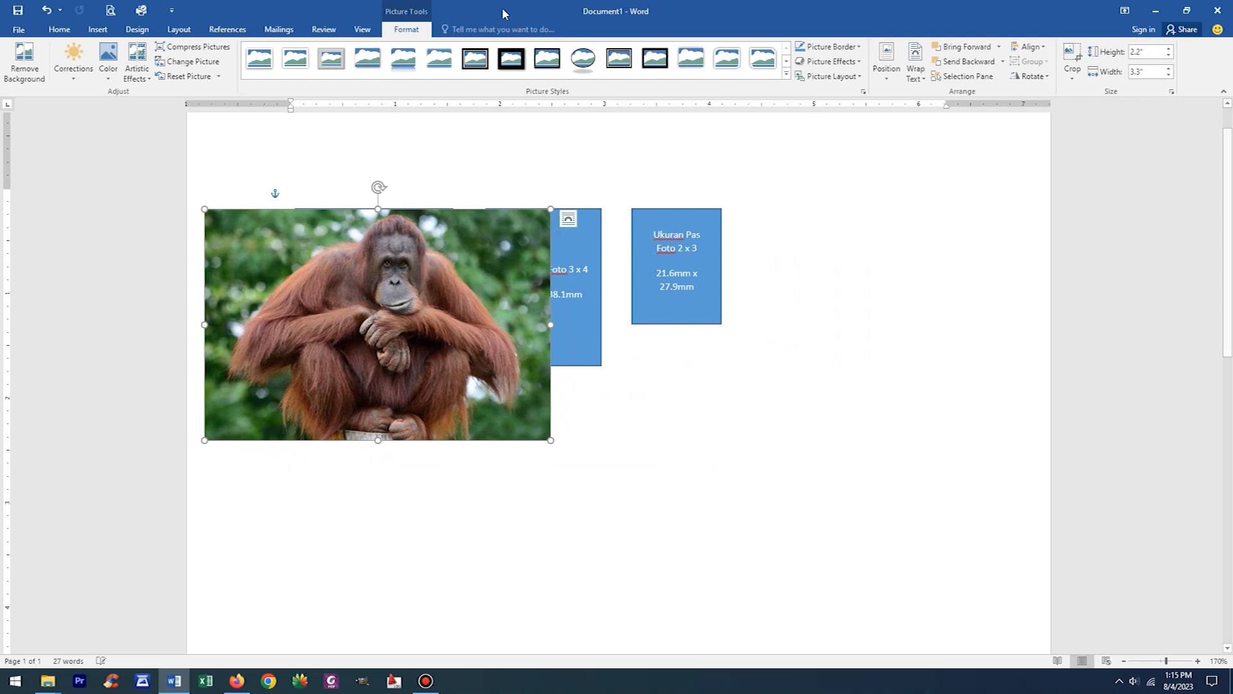
{"action": "left_click", "coordinate": [1071, 54]}
{"action": "left_click_drag", "start_coordinate": [549, 325], "coordinate": [453, 316]}
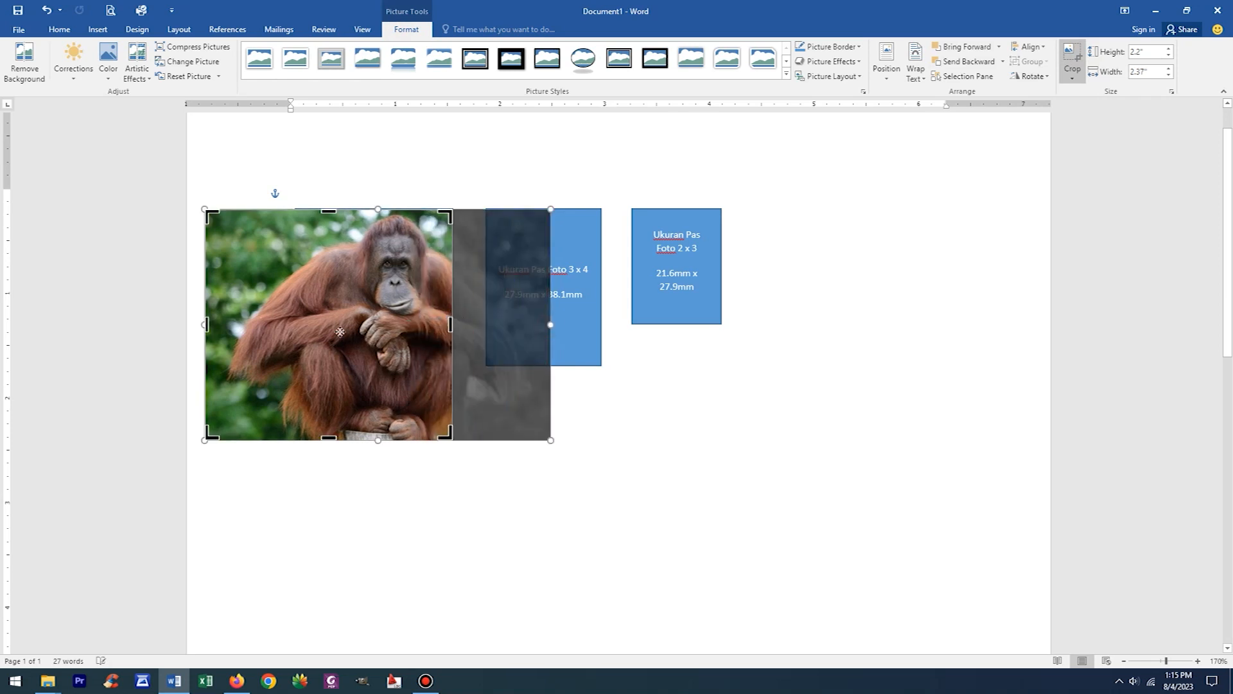
{"action": "left_click_drag", "start_coordinate": [207, 325], "coordinate": [296, 313]}
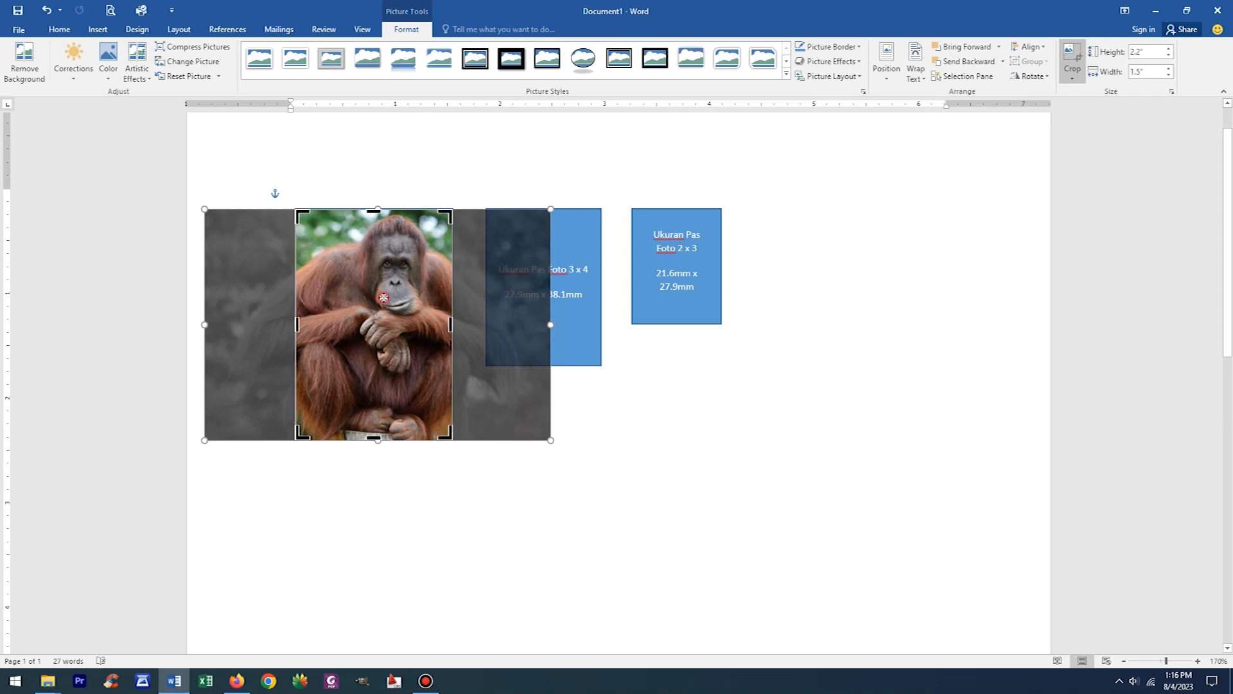
{"action": "left_click_drag", "start_coordinate": [384, 298], "coordinate": [366, 297]}
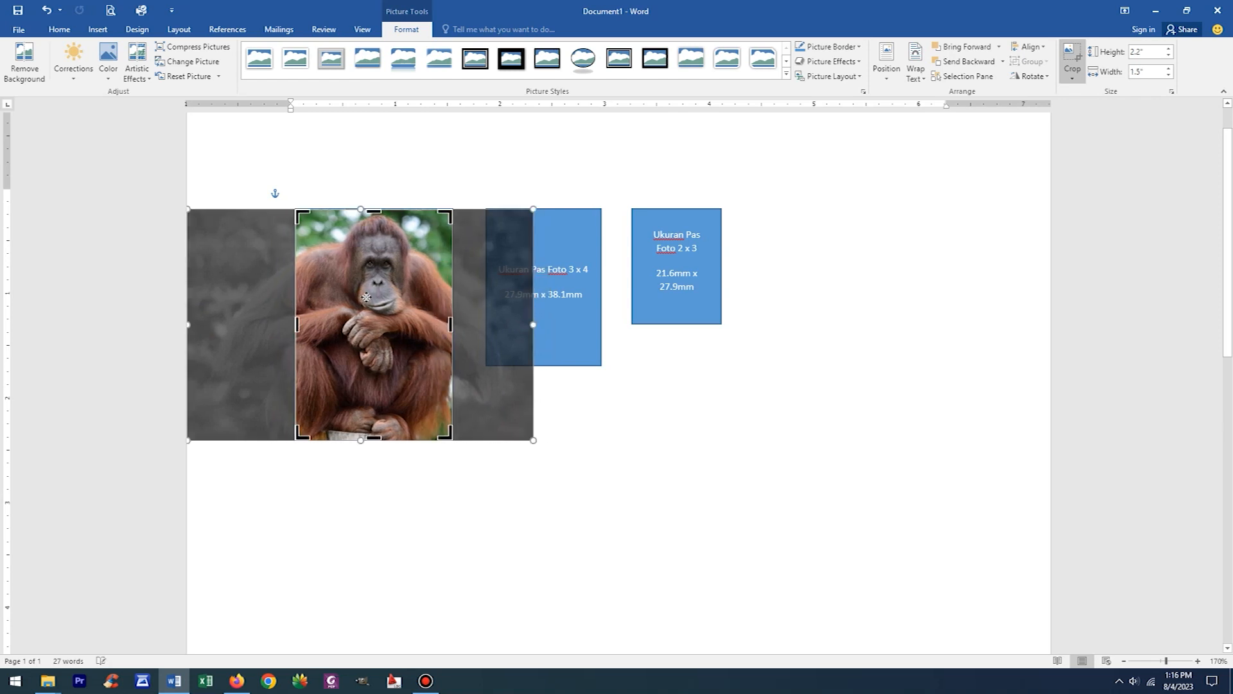
{"action": "left_click", "coordinate": [642, 425]}
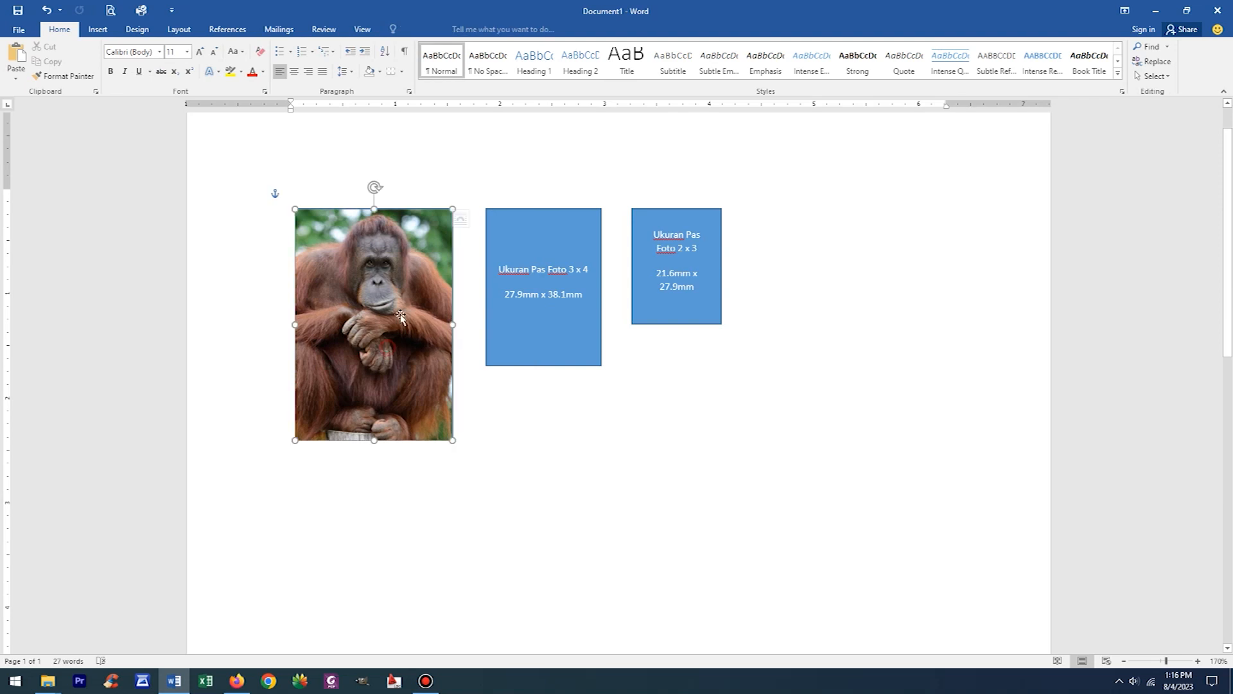
- Move the cropped photo directly below the 4 x 6 rectangle, keeping it aligned with the rectangle's sides
{"action": "left_click", "coordinate": [391, 346]}
{"action": "scroll", "coordinate": [395, 276], "scroll_direction": "down", "scroll_amount": 3}
{"action": "left_click_drag", "start_coordinate": [399, 207], "coordinate": [399, 445]}
{"action": "scroll", "coordinate": [604, 476], "scroll_direction": "up", "scroll_amount": 3}
{"action": "left_click", "coordinate": [605, 475]}
{"action": "scroll", "coordinate": [605, 475], "scroll_direction": "down", "scroll_amount": 2, "text": "ctrl"}
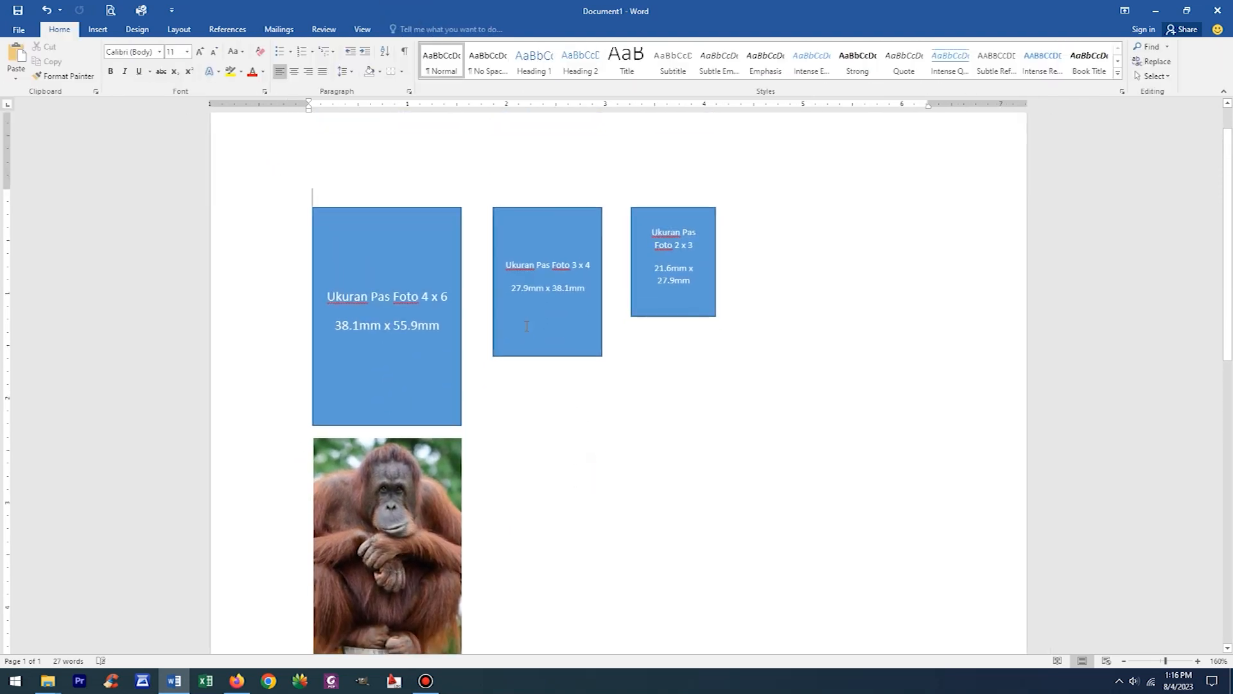
- Duplicate the cropped 4 x 6 photo and place the copy beside it
{"action": "left_click", "coordinate": [423, 455]}
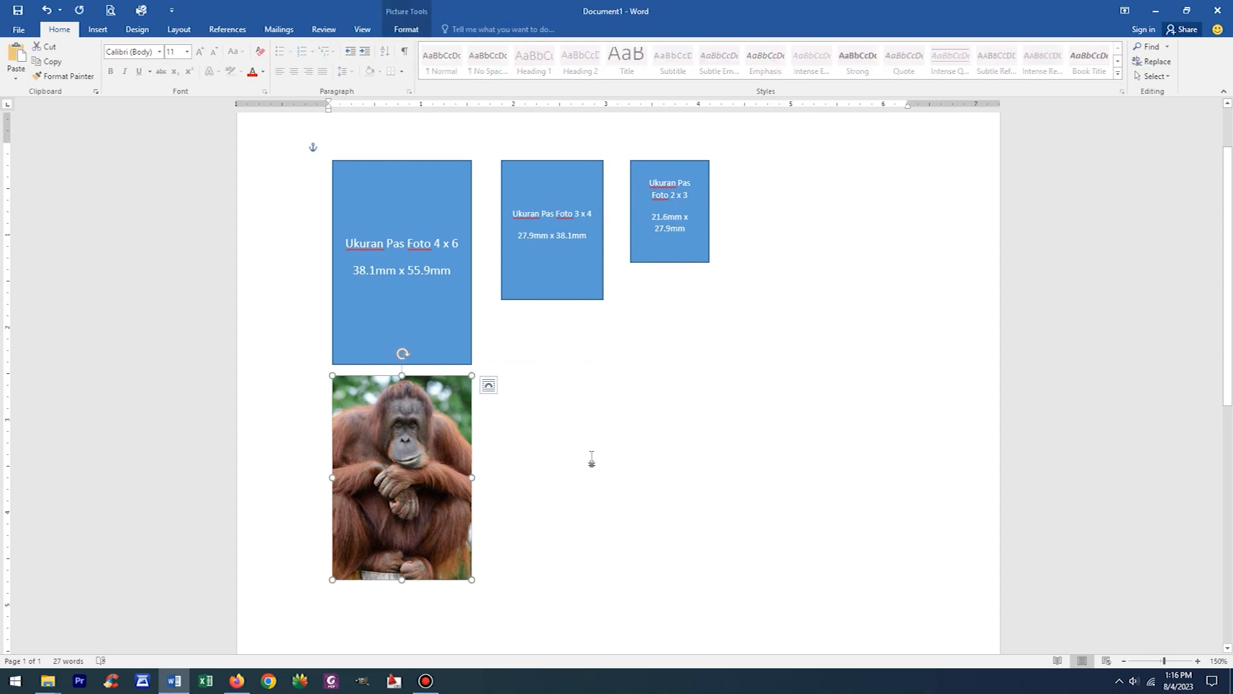
{"action": "key", "text": "ctrl+c"}
{"action": "key", "text": "ctrl+v"}
{"action": "left_click_drag", "start_coordinate": [458, 453], "coordinate": [605, 438]}
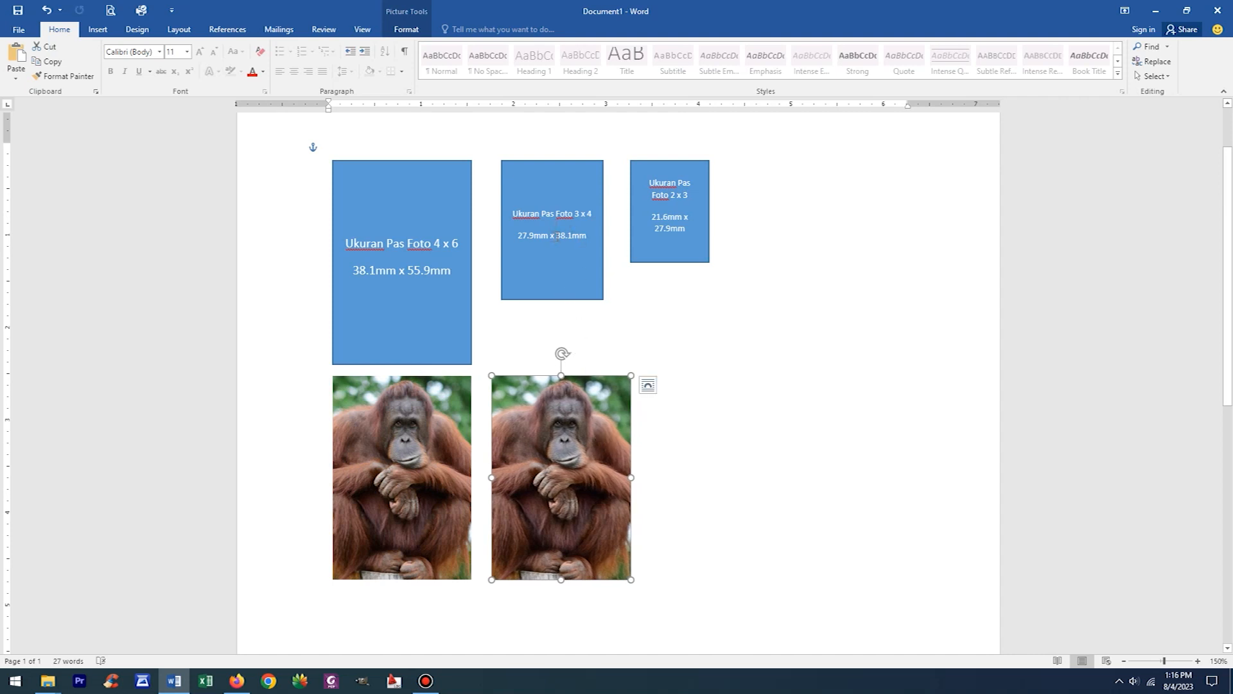
{"action": "left_click_drag", "start_coordinate": [592, 416], "coordinate": [654, 413]}
- Set the copied photo's width to 27.9 mm by copying the value from the 3 x 4 rectangle's label
{"action": "mouse_move", "coordinate": [519, 235]}
{"action": "left_mouse_down"}
{"action": "mouse_move", "coordinate": [567, 294]}
{"action": "mouse_move", "coordinate": [549, 292]}
{"action": "left_mouse_up"}
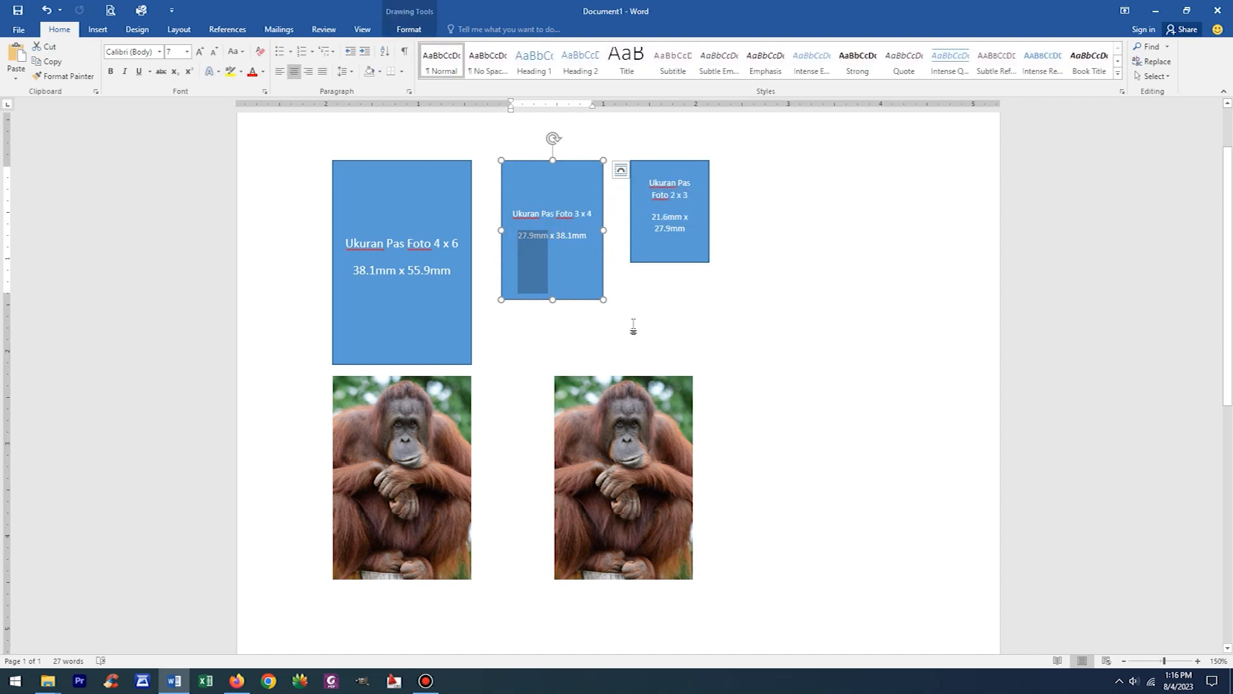
{"action": "double_click", "coordinate": [634, 390]}
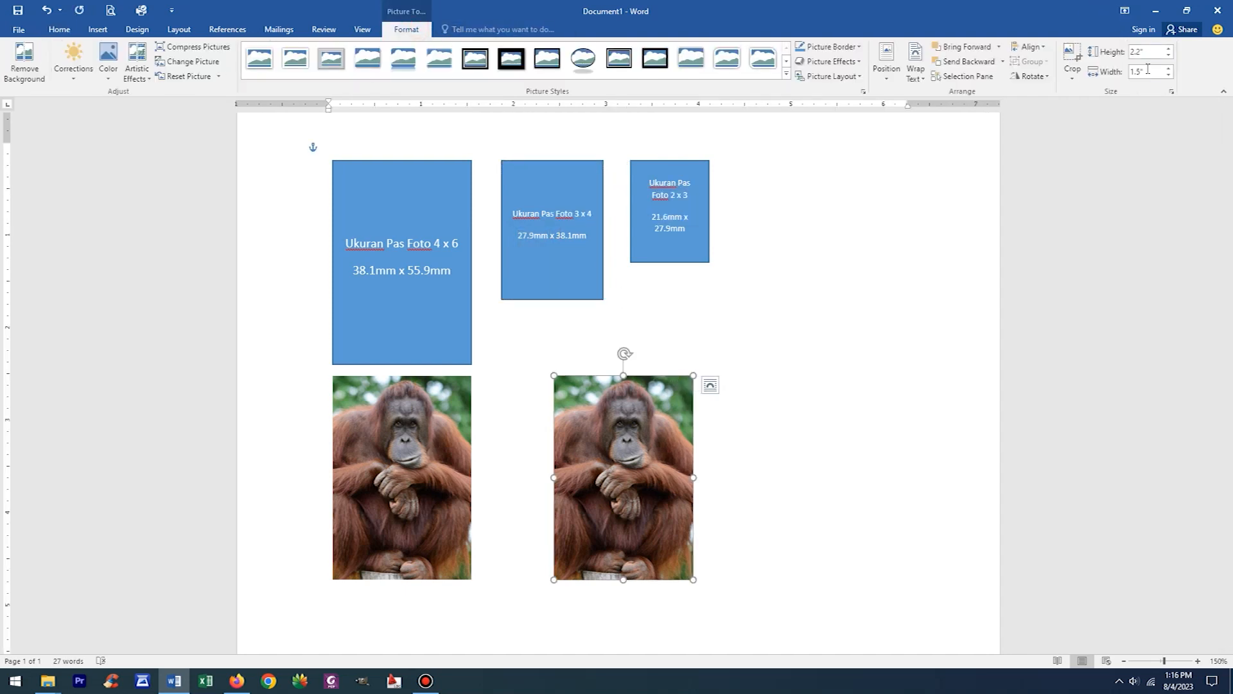
{"action": "key", "text": "Return"}
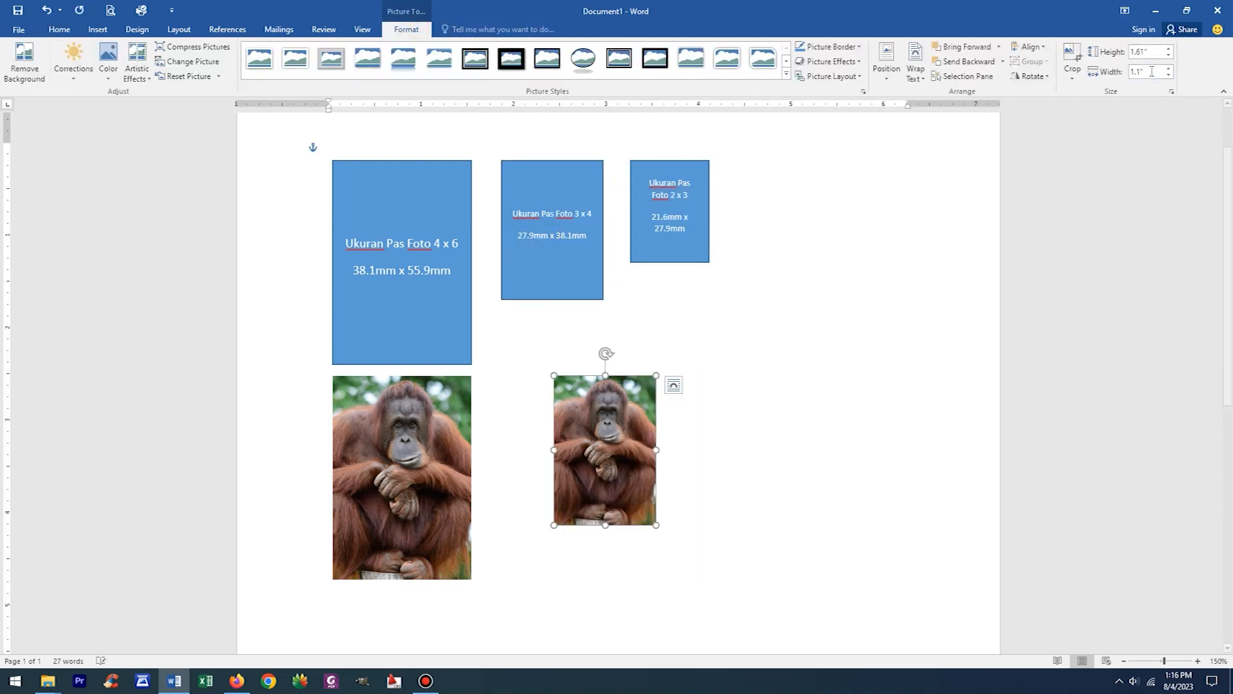
{"action": "left_click", "coordinate": [826, 386]}
- Crop the copy's bottom edge to the 3 x 4 rectangle's height and move the photo below that rectangle
{"action": "left_click_drag", "start_coordinate": [616, 412], "coordinate": [557, 215]}
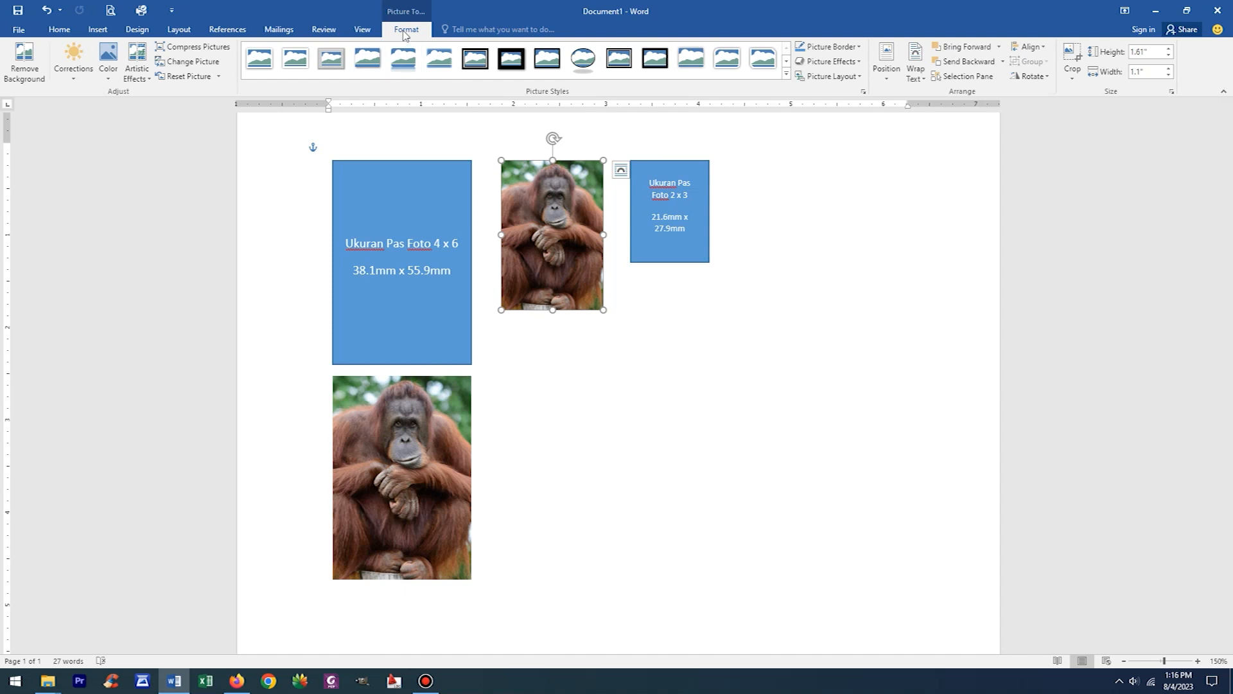
{"action": "left_click", "coordinate": [1072, 56]}
{"action": "mouse_move", "coordinate": [552, 307]}
{"action": "left_mouse_down"}
{"action": "mouse_move", "coordinate": [552, 267]}
{"action": "mouse_move", "coordinate": [552, 298]}
{"action": "left_mouse_up"}
{"action": "left_click", "coordinate": [689, 340]}
{"action": "left_click", "coordinate": [534, 244]}
{"action": "left_click_drag", "start_coordinate": [544, 219], "coordinate": [552, 411]}
{"action": "left_click", "coordinate": [745, 394]}
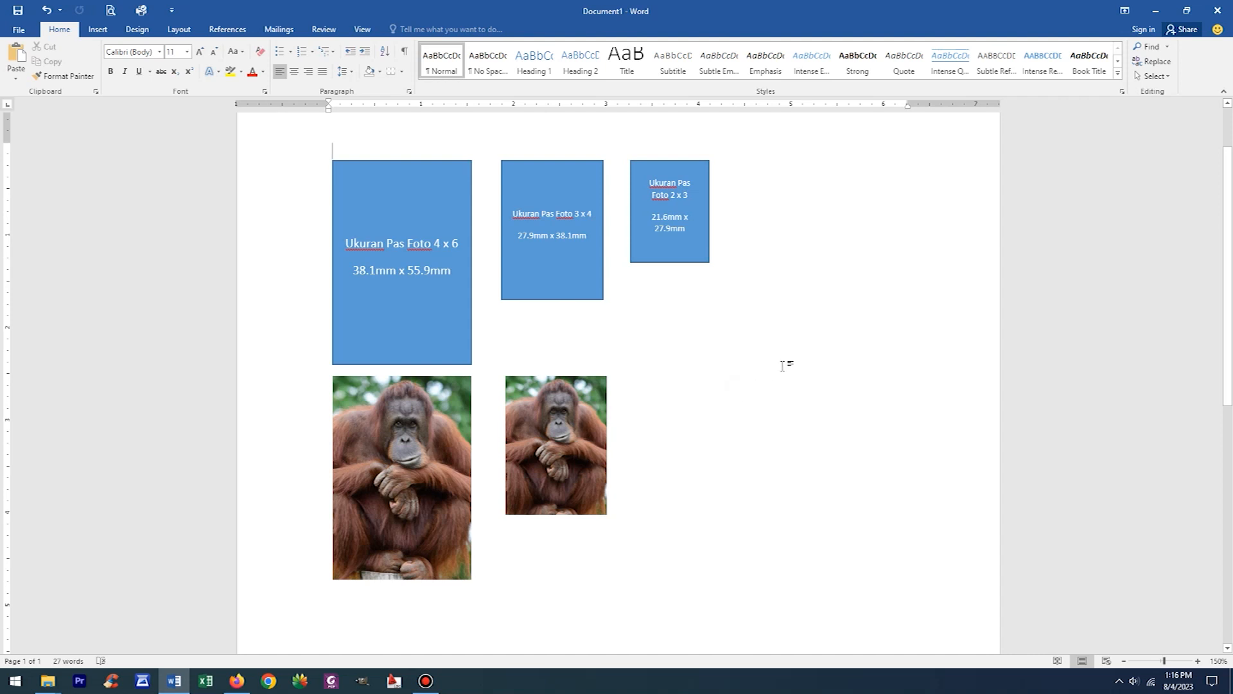
- Duplicate the 3 x 4 photo onto the 2 x 3 rectangle and crop both sides to the rectangle's width
{"action": "left_click", "coordinate": [582, 436]}
{"action": "left_click_drag", "start_coordinate": [583, 446], "coordinate": [695, 230]}
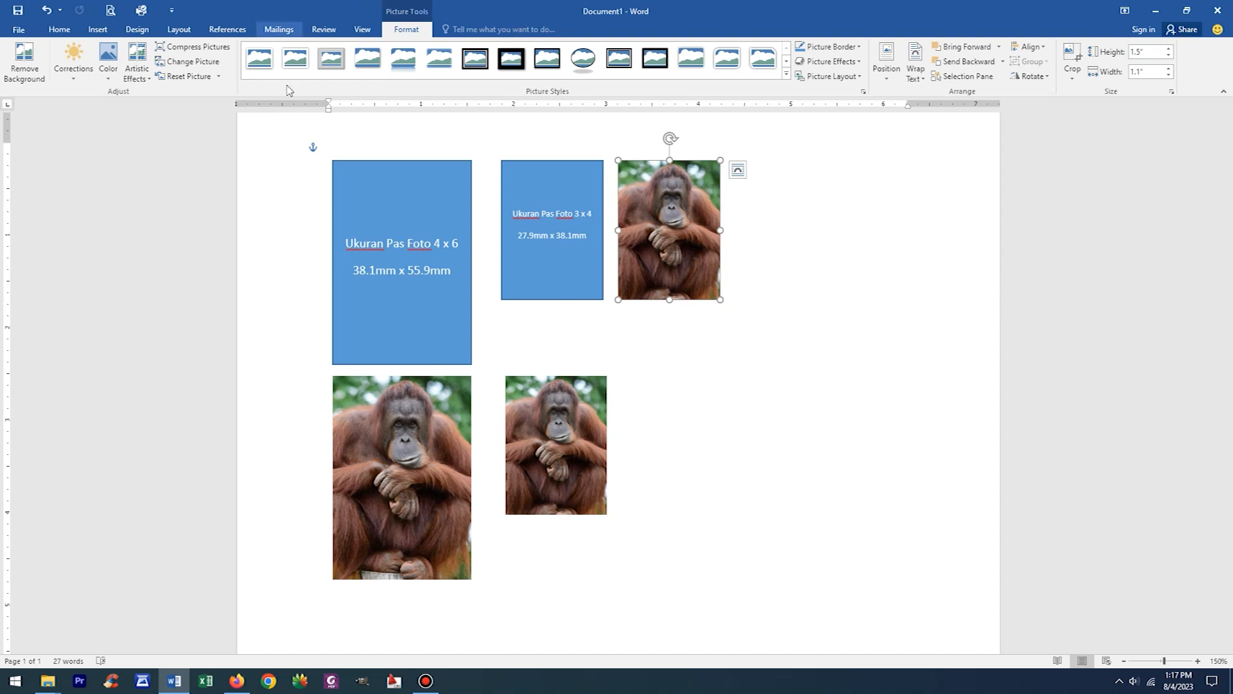
{"action": "left_click", "coordinate": [1079, 58]}
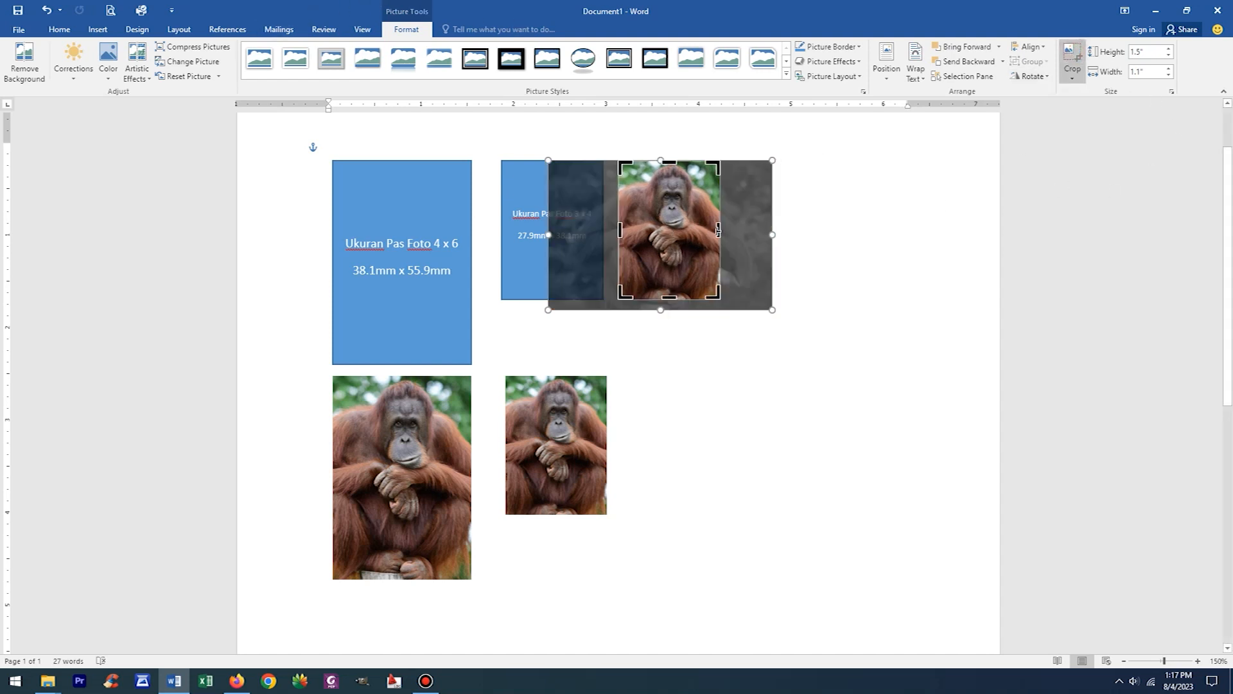
{"action": "left_click_drag", "start_coordinate": [718, 231], "coordinate": [703, 221]}
{"action": "left_click_drag", "start_coordinate": [704, 220], "coordinate": [709, 220]}
{"action": "mouse_move", "coordinate": [620, 229]}
{"action": "left_mouse_down"}
{"action": "mouse_move", "coordinate": [647, 230]}
{"action": "mouse_move", "coordinate": [631, 230]}
{"action": "left_mouse_up"}
- Crop the newest copy's bottom edge to the 2 x 3 rectangle's height and move the photo below that rectangle
{"action": "left_click_drag", "start_coordinate": [669, 298], "coordinate": [677, 441]}
{"action": "left_click", "coordinate": [798, 344]}
{"action": "left_click", "coordinate": [822, 422]}
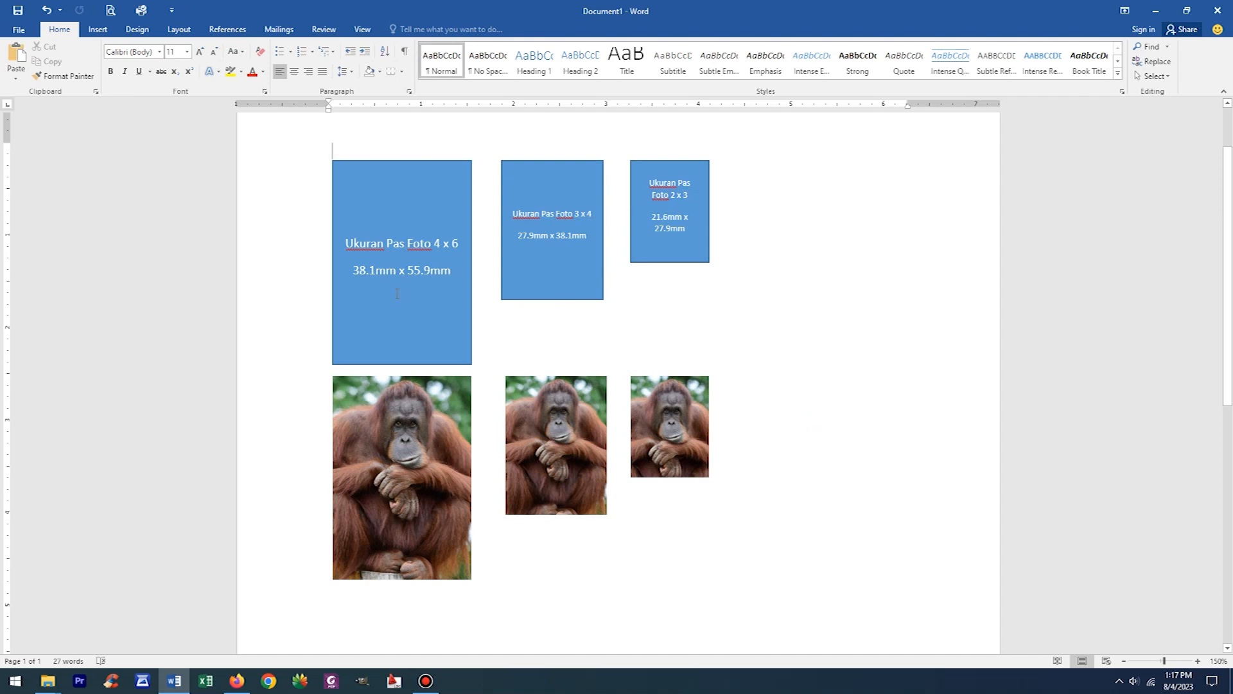
- Copy "Ukuran Pas Foto 4 x 6" from its rectangle and paste it at the left margin as a caption under the 4 x 6 photo
{"action": "left_click_drag", "start_coordinate": [345, 244], "coordinate": [458, 244]}
{"action": "left_click", "coordinate": [505, 569]}
{"action": "scroll", "coordinate": [501, 575], "scroll_direction": "down", "scroll_amount": 3}
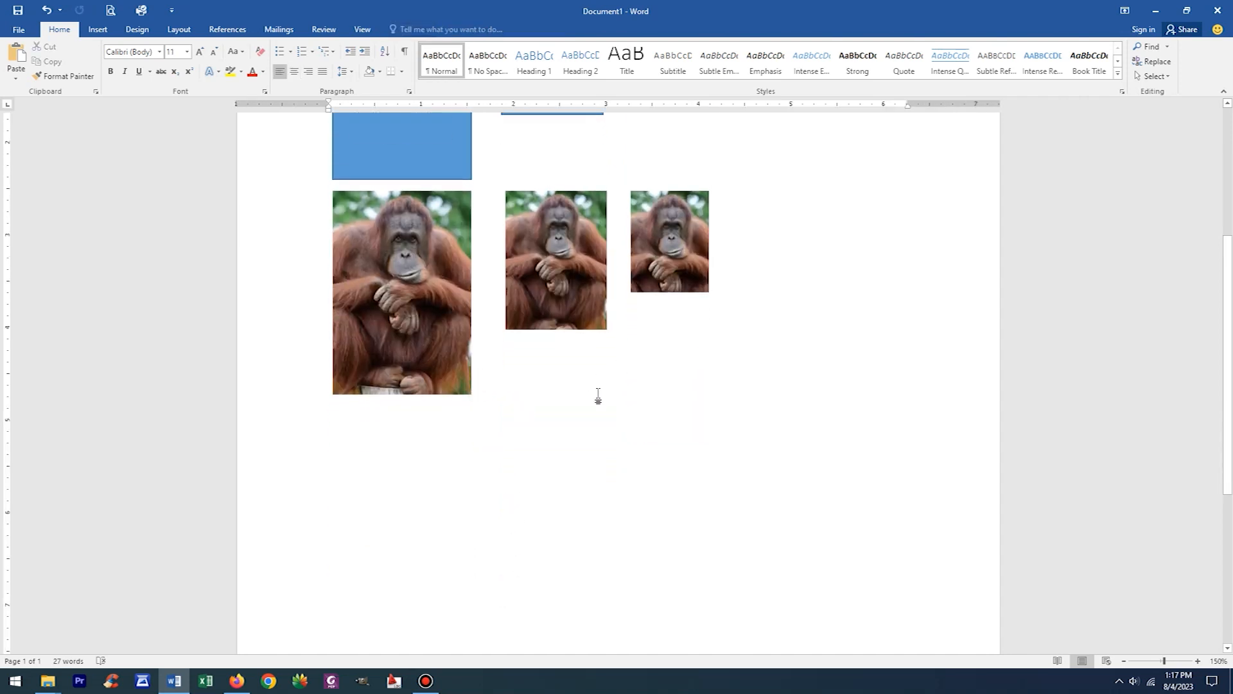
{"action": "scroll", "coordinate": [598, 395], "scroll_direction": "up", "scroll_amount": 2}
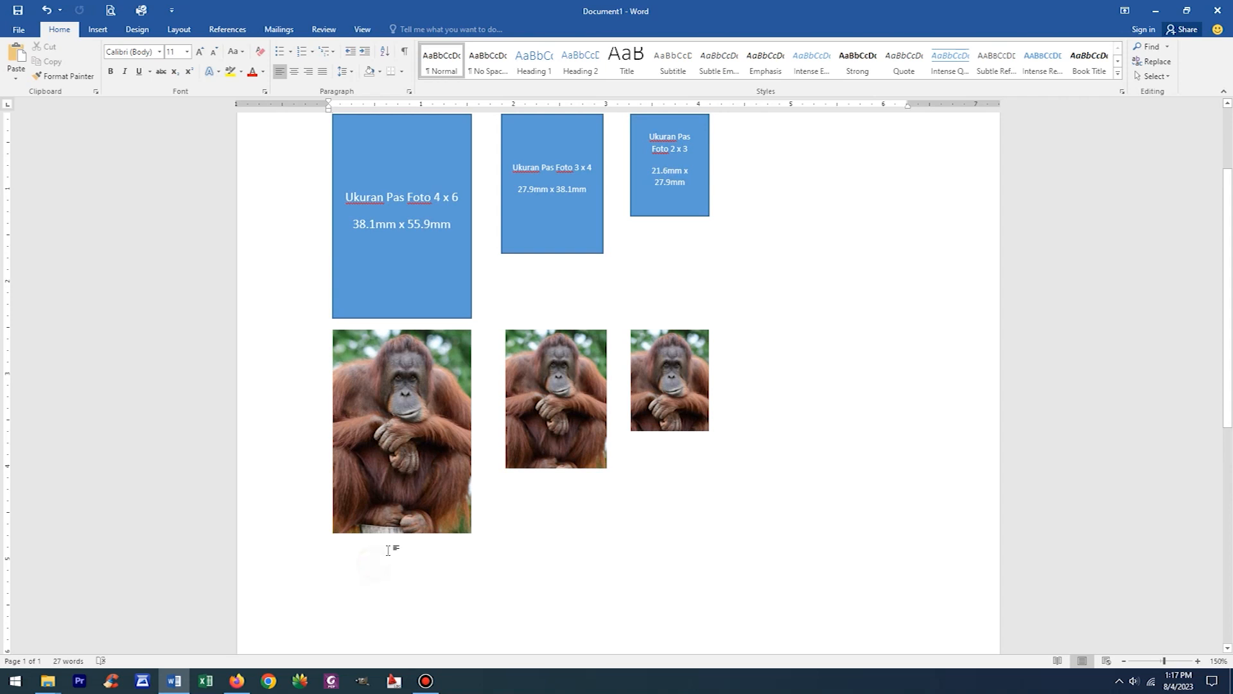
{"action": "left_click", "coordinate": [336, 551]}
{"action": "left_click", "coordinate": [473, 595]}
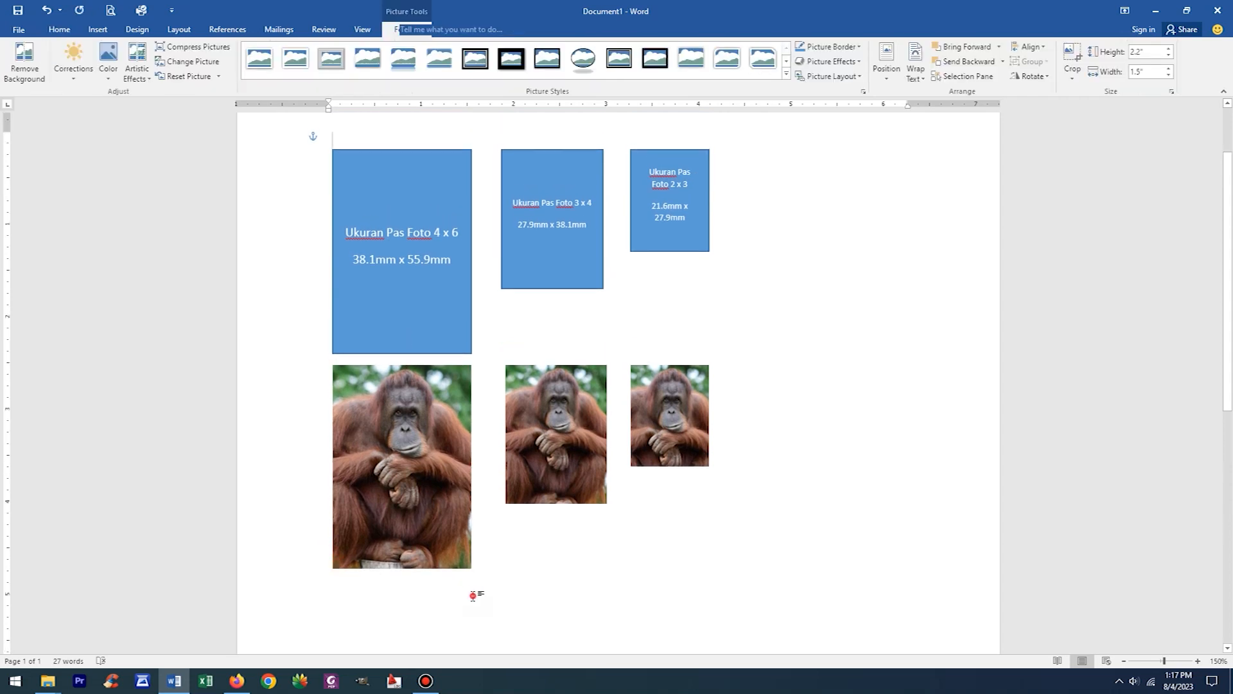
{"action": "scroll", "coordinate": [436, 525], "scroll_direction": "down", "scroll_amount": 1}
{"action": "key", "text": "ctrl+v"}
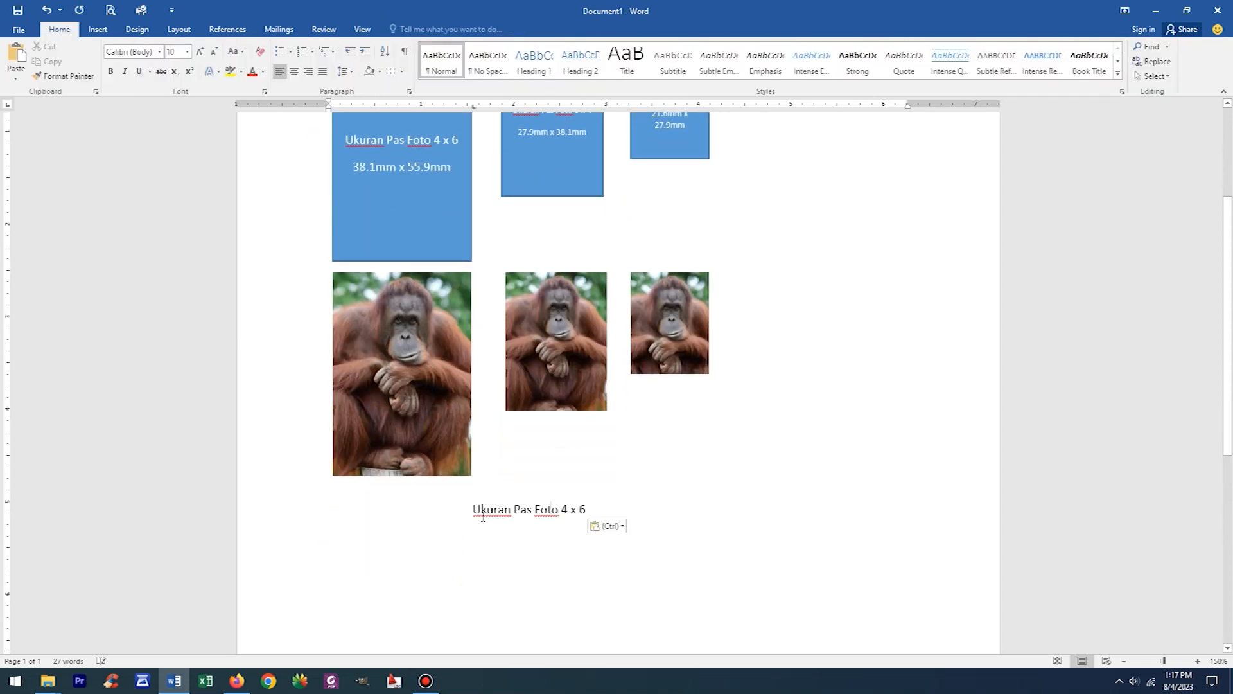
{"action": "left_click", "coordinate": [475, 509]}
{"action": "key", "text": "BackSpace"}
- Paste the caption under the second photo and change it to "Ukuran Pas Foto 3 x 4"
{"action": "left_click", "coordinate": [504, 509]}
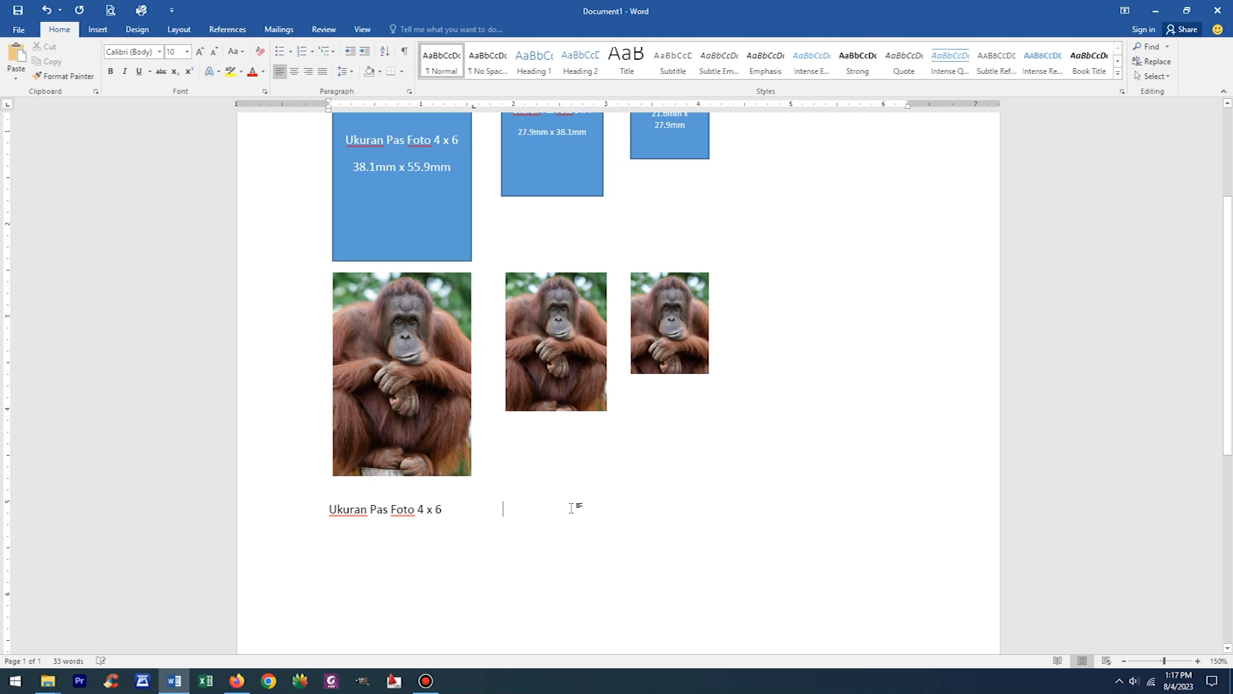
{"action": "key", "text": "ctrl+v"}
{"action": "double_click", "coordinate": [596, 511]}
{"action": "type", "text": "3"}
{"action": "double_click", "coordinate": [611, 509]}
{"action": "type", "text": "4"}
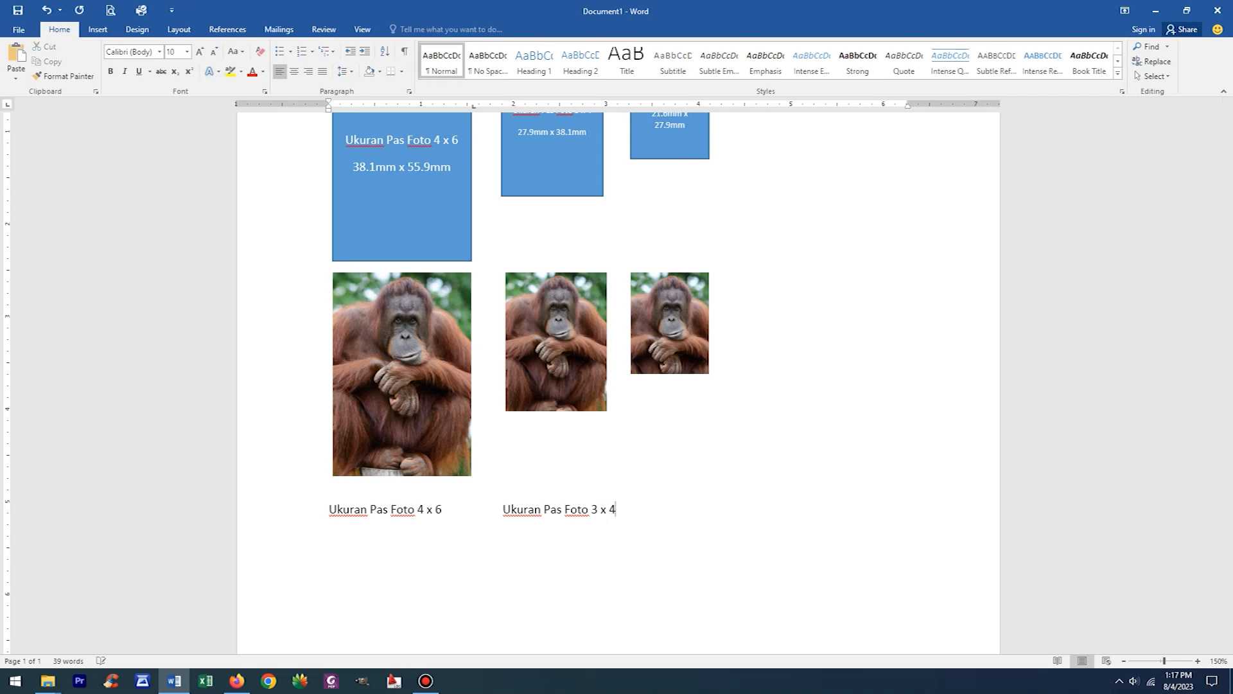
- Paste the caption under the third photo and change it to "Ukuran Pas Foto 2 x 3"
{"action": "key", "text": "ctrl+v"}
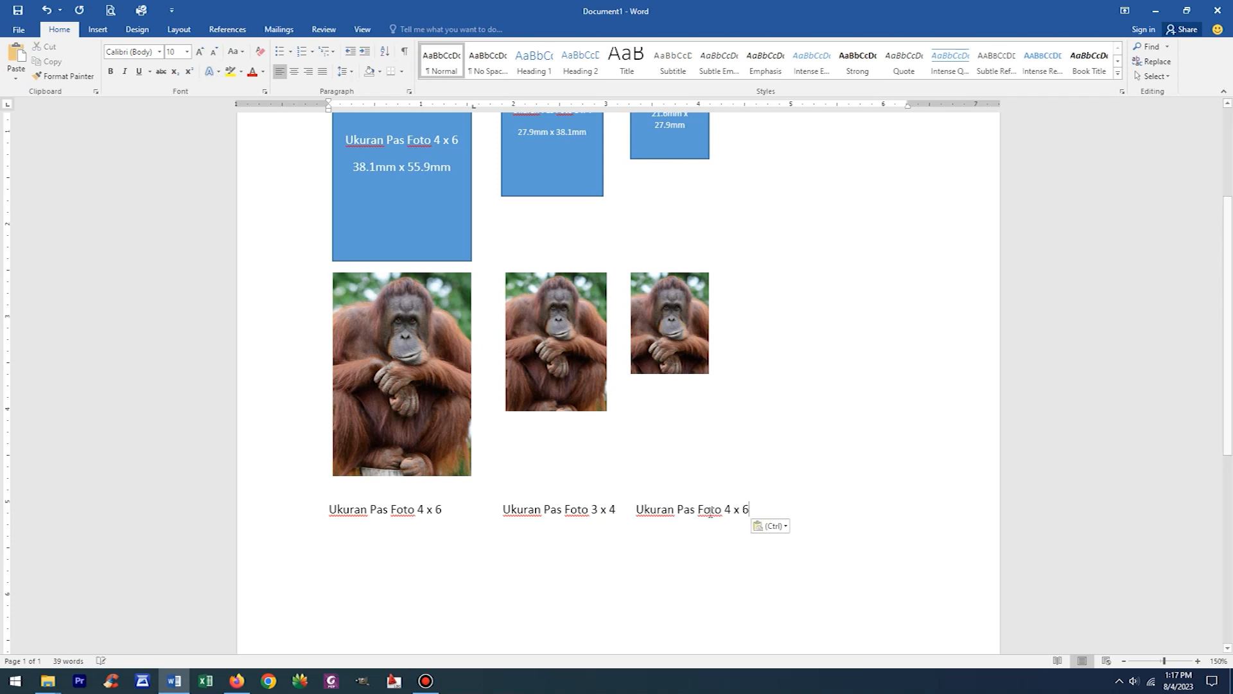
{"action": "double_click", "coordinate": [728, 509]}
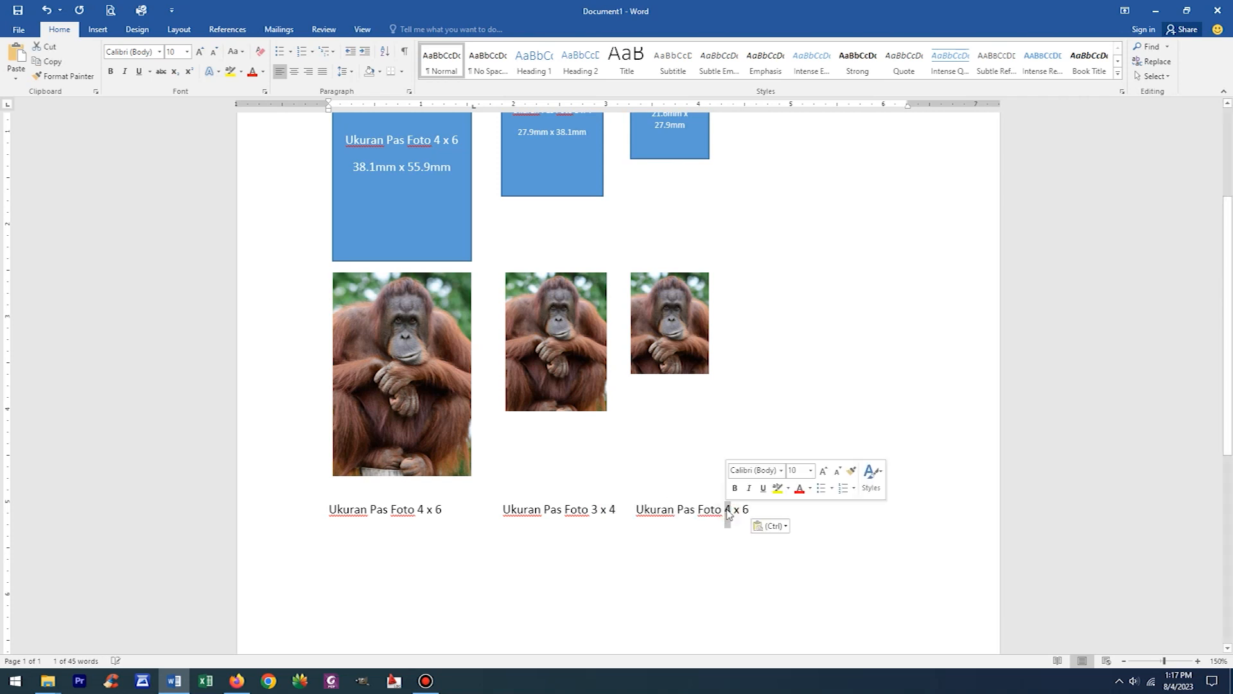
{"action": "type", "text": "2"}
{"action": "double_click", "coordinate": [745, 510]}
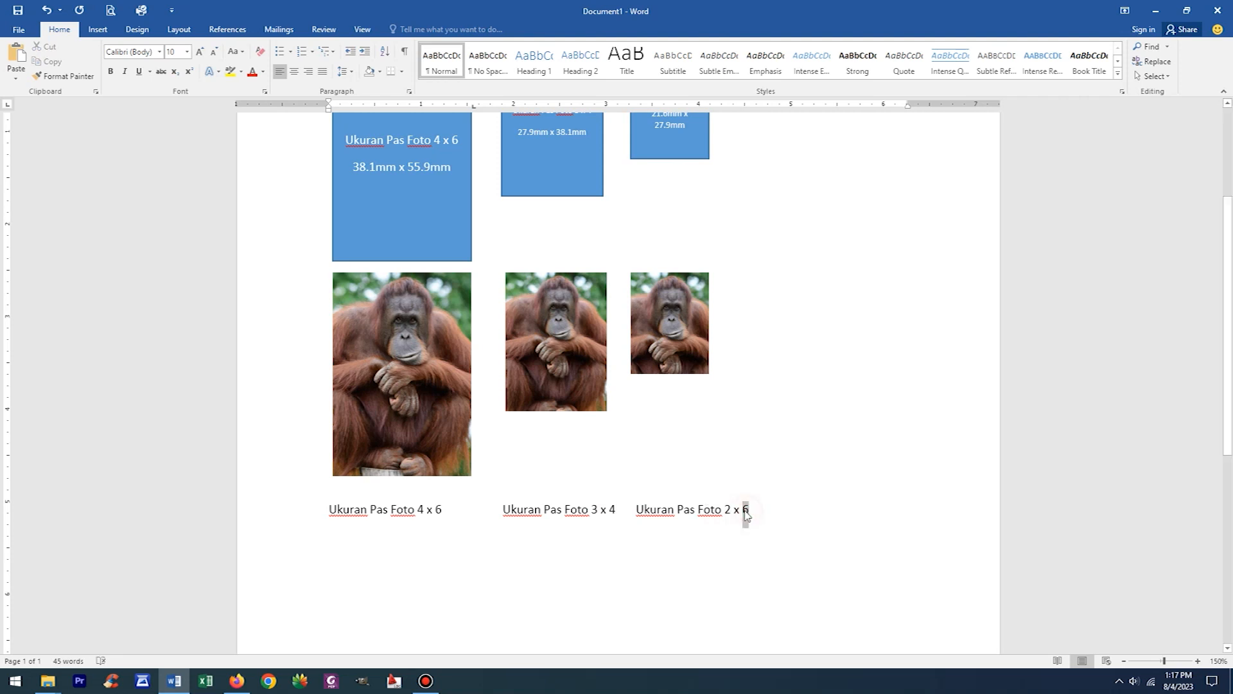
{"action": "type", "text": "3"}
- Delete one space before the "Ukuran Pas Foto 3 x 4" caption under the photos to shift the last two captions slightly toward the first
{"action": "left_click", "coordinate": [588, 343]}
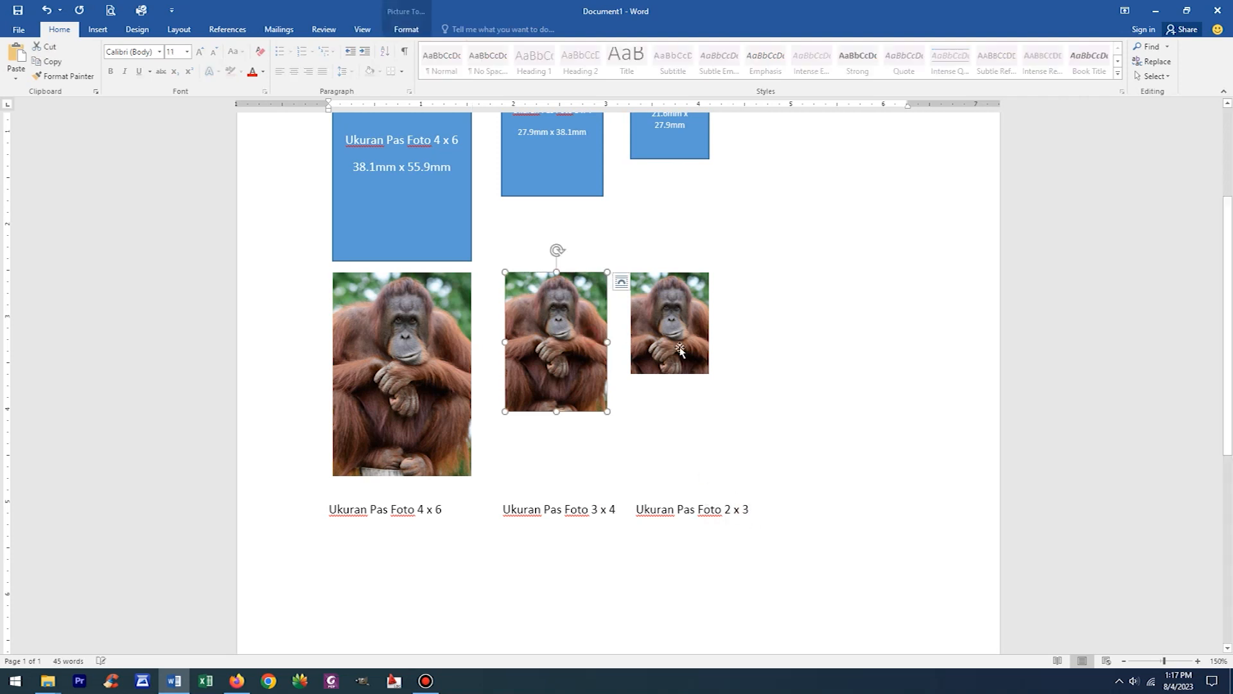
{"action": "left_click", "coordinate": [775, 402]}
{"action": "left_click", "coordinate": [503, 509]}
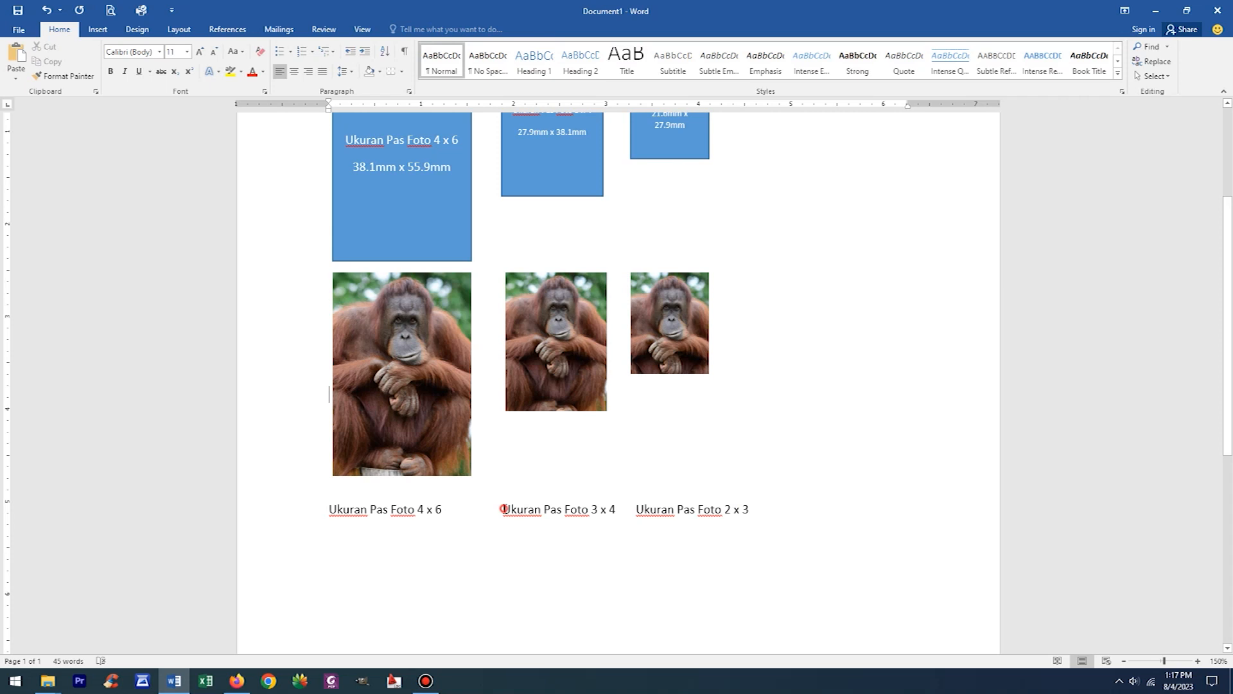
{"action": "key", "text": "BackSpace"}
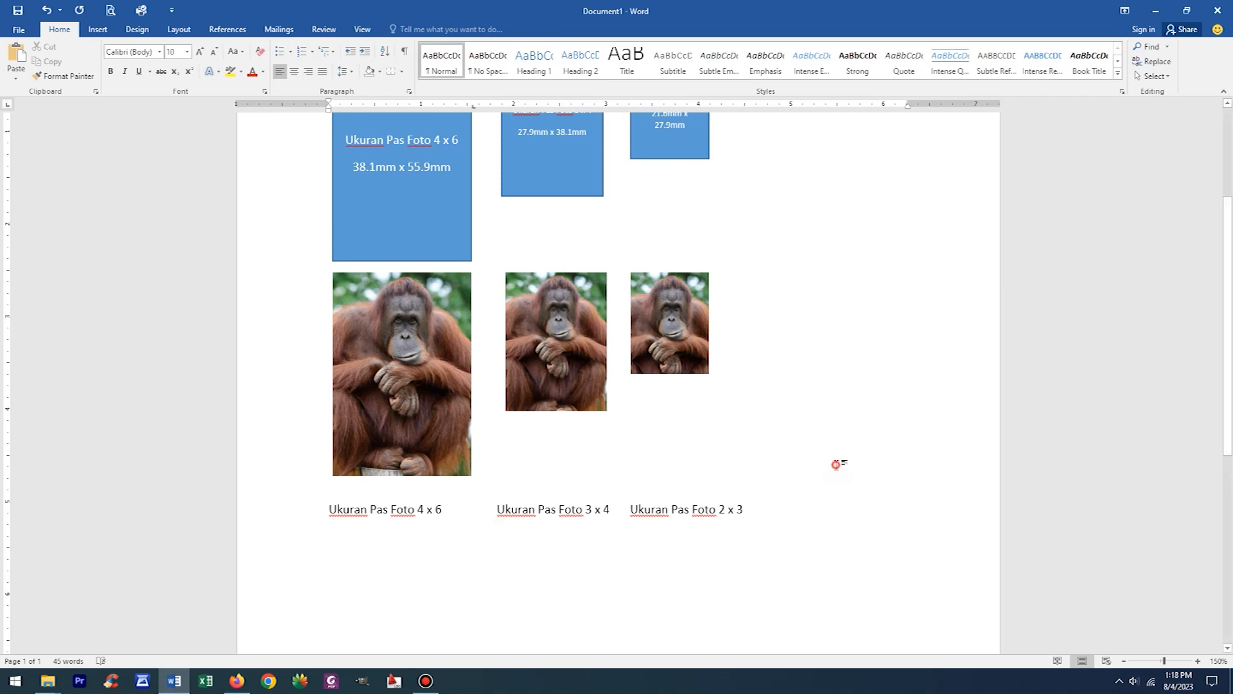
{"action": "scroll", "coordinate": [853, 537], "scroll_direction": "up", "scroll_amount": 2}
{"action": "scroll", "coordinate": [864, 536], "scroll_direction": "up", "scroll_amount": 1}
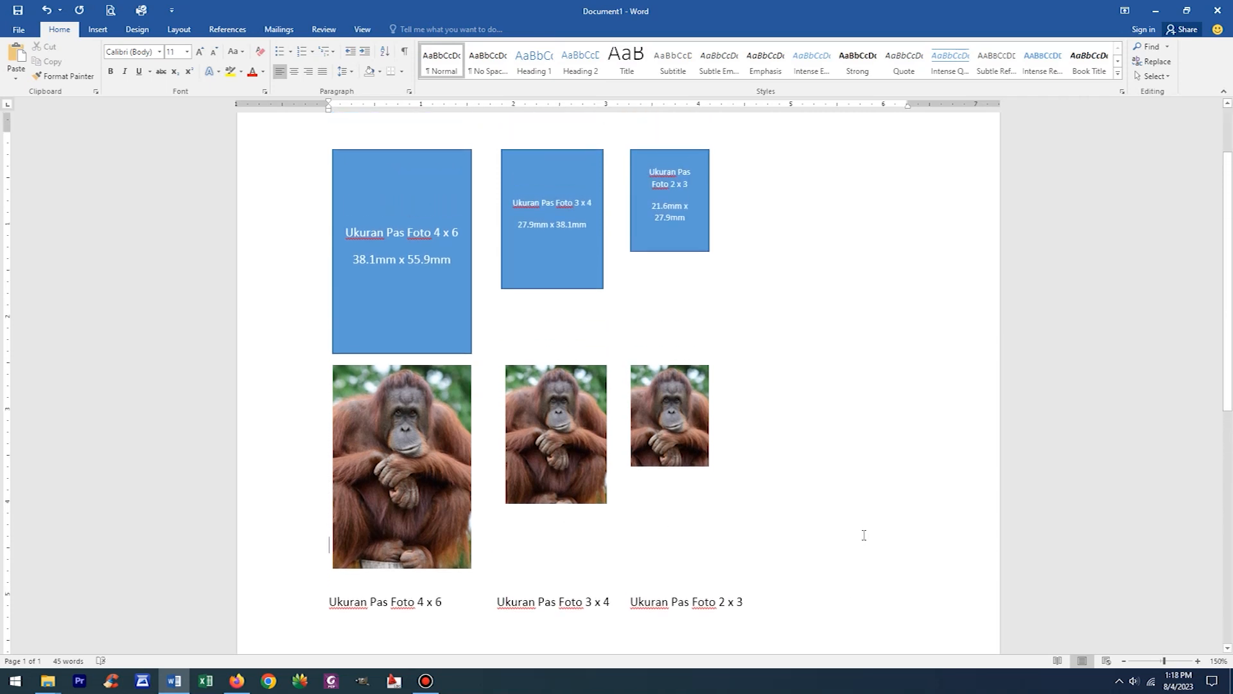